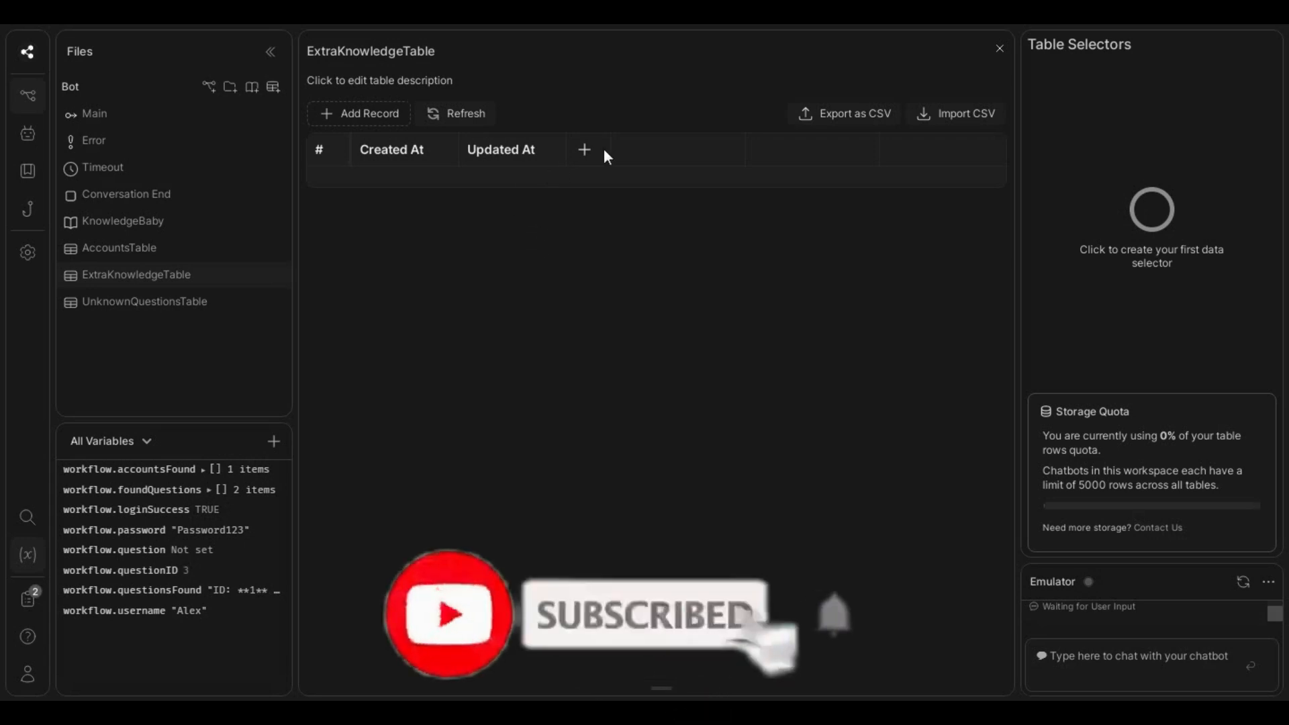
- Start adding a string column to the ExtraKnowledgeTable
left_click(587, 155)
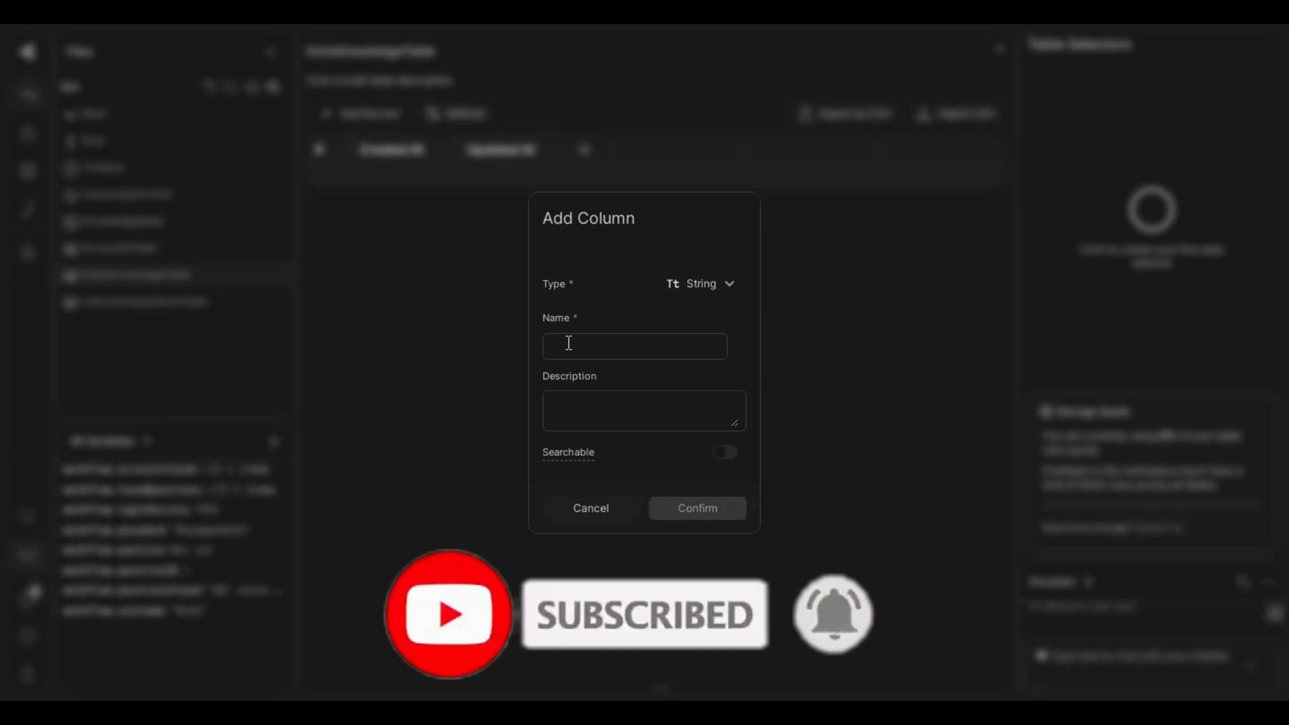
type("Know")
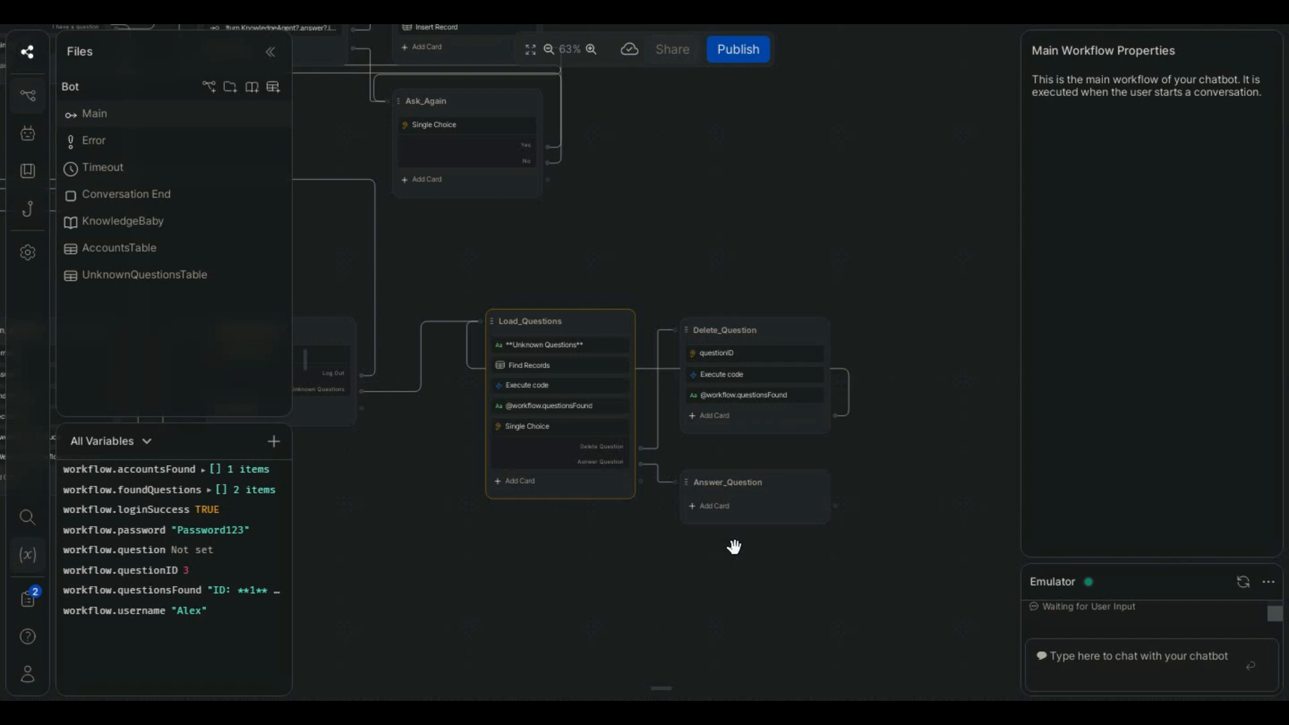
- Create a new table in the bot's files and name it ExtraKnowledgeTable
left_click(272, 86)
left_click(353, 52)
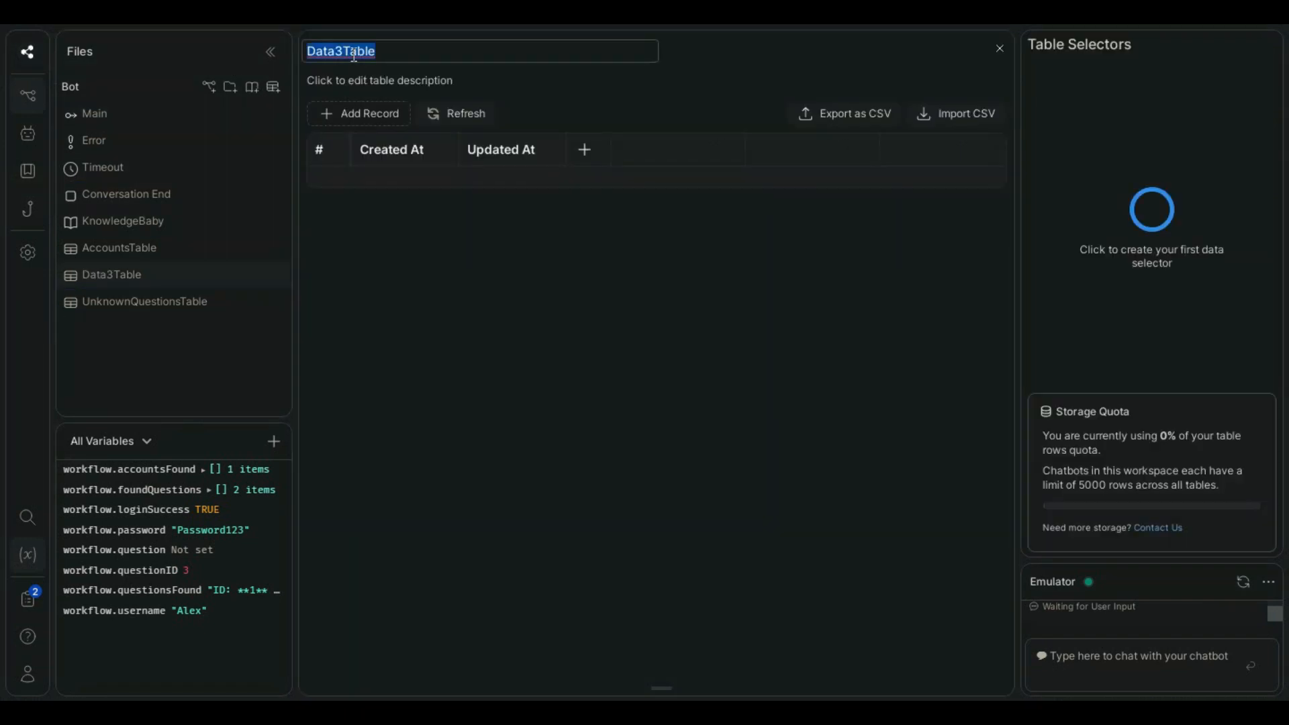
type("ExtraKnow")
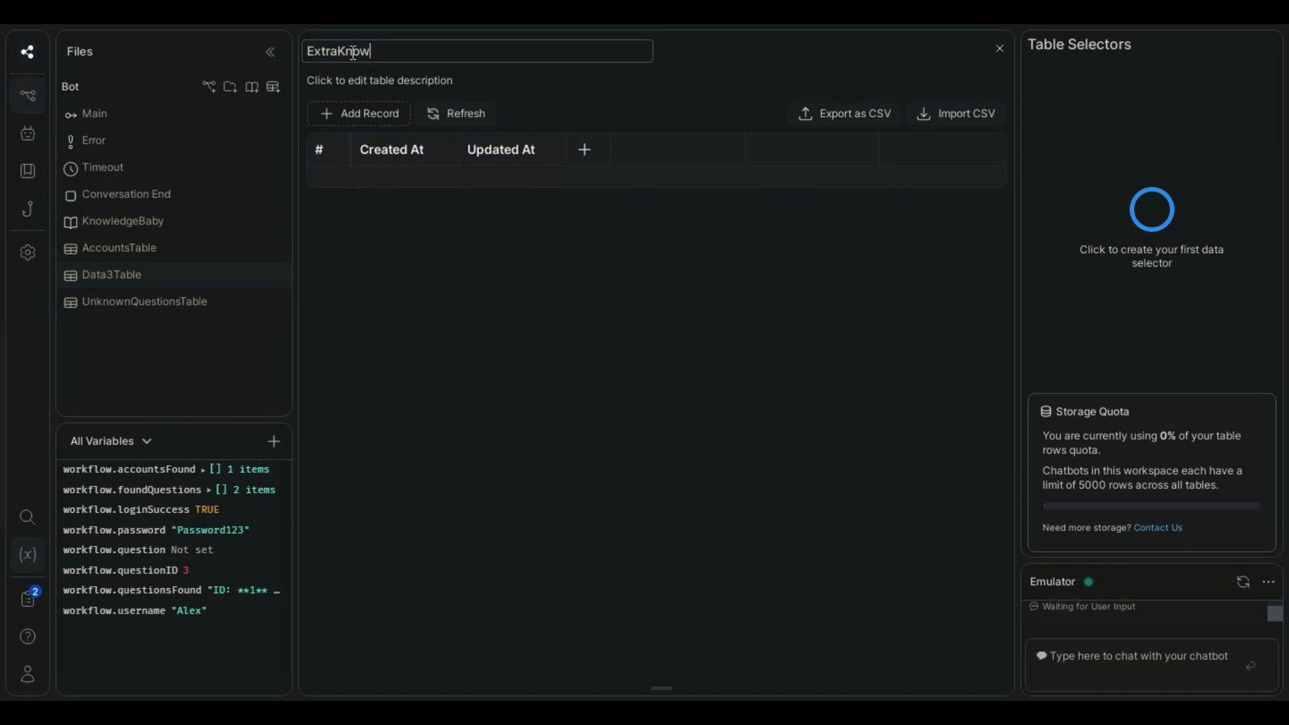
type("ledgeTable")
key("Return")
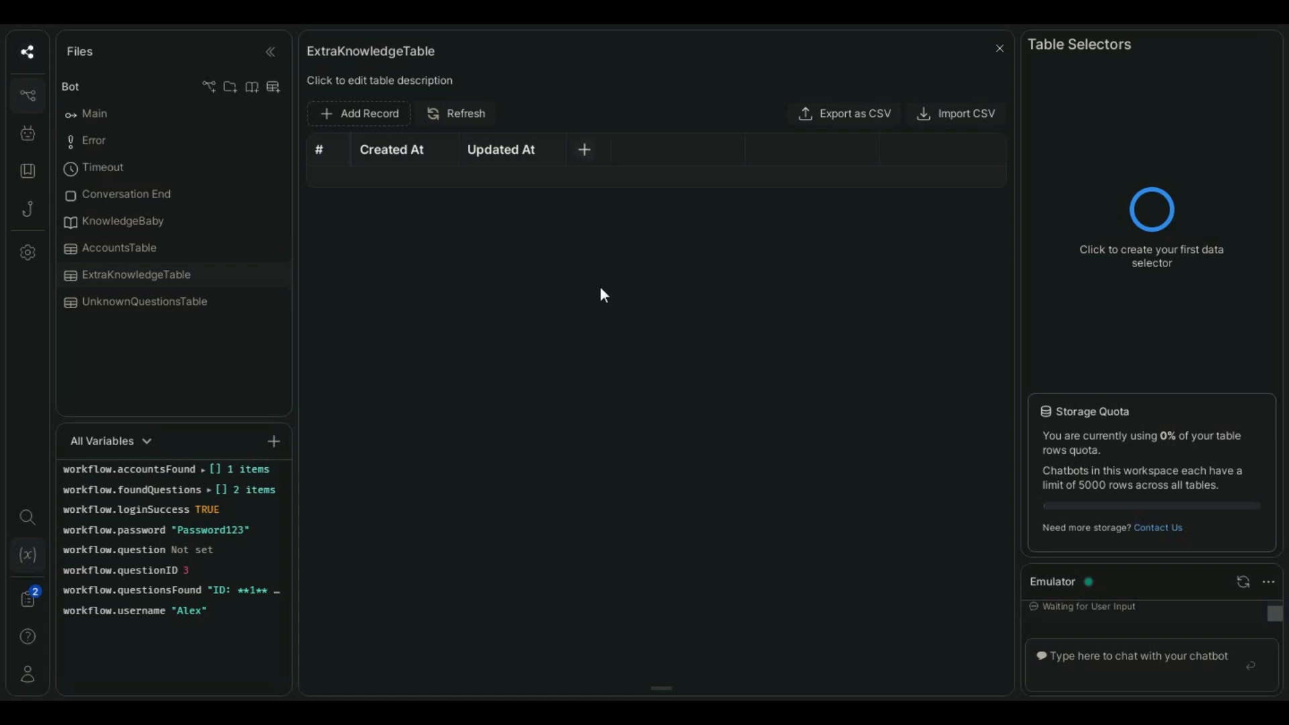
- Add a string column named Knowledge to the new table and close the table
left_click(568, 343)
type("Knowledge")
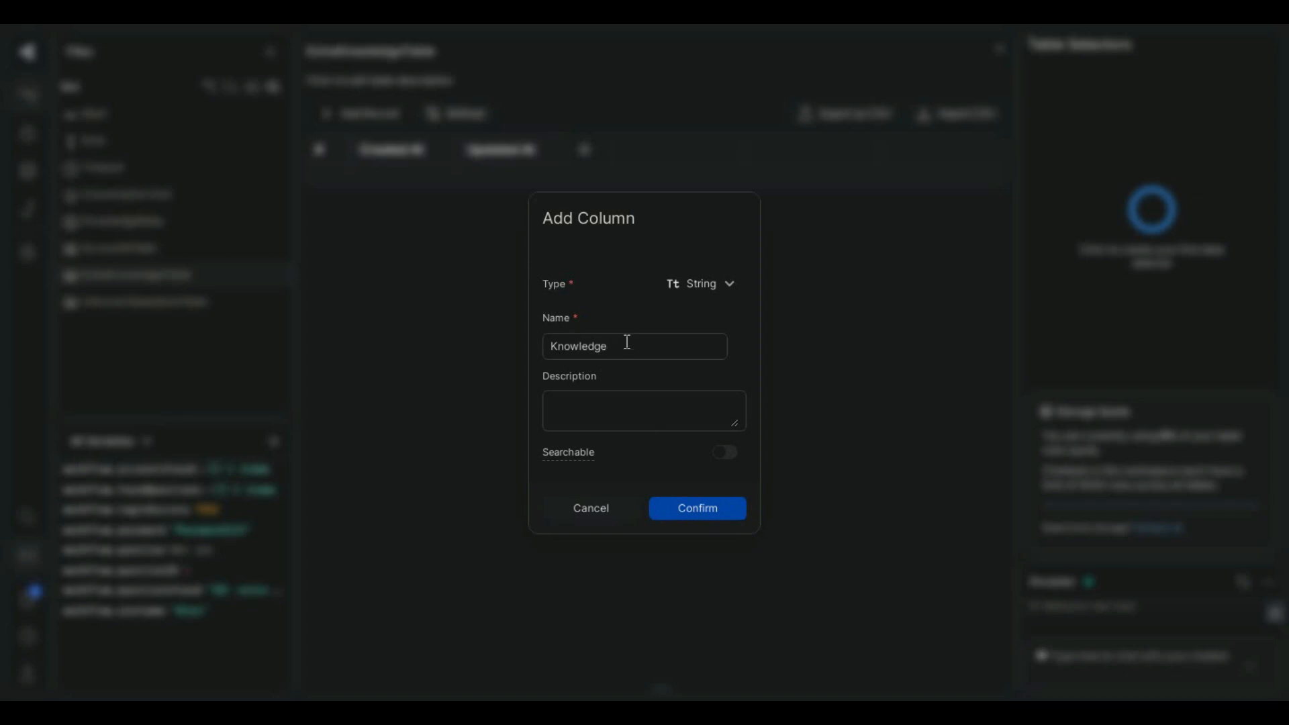
key("Return")
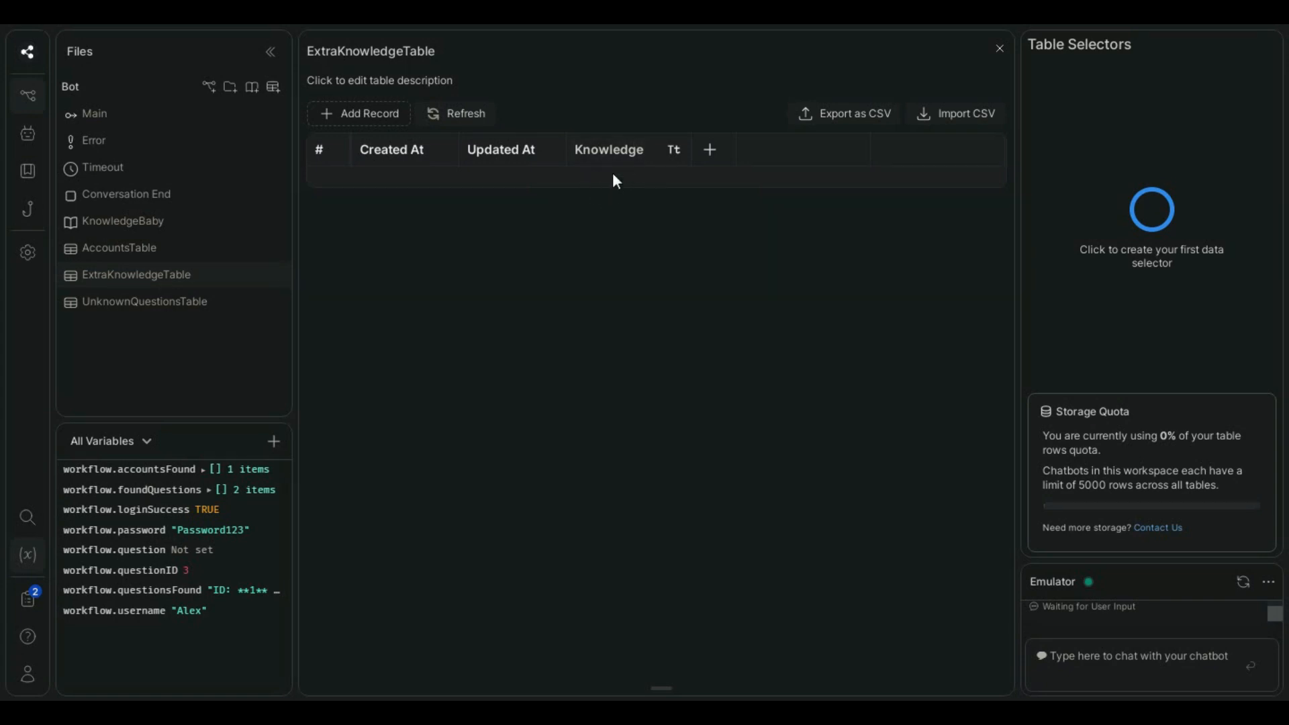
left_click(1000, 49)
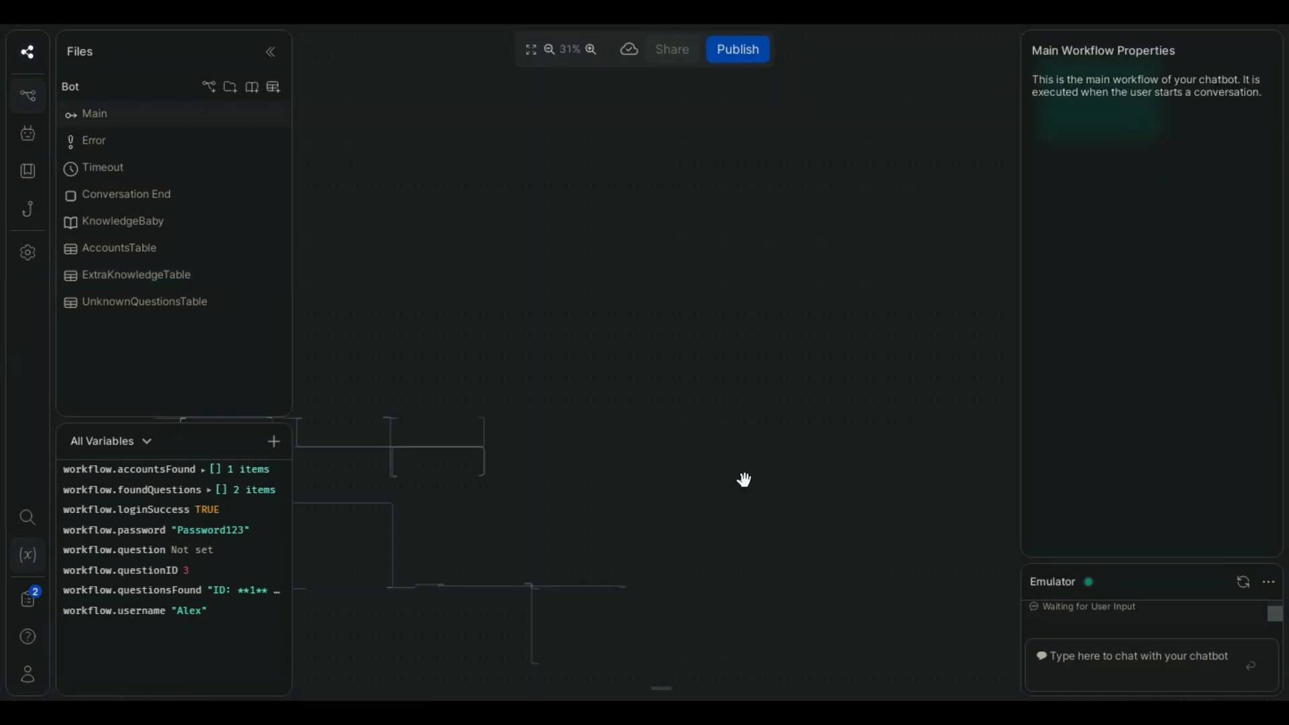
- Add a Number capture card to Answer_Question asking "Please type your question ID:" and store the result in workflow.questionID
left_click_drag(732, 402, 861, 256)
scroll(701, 396, "up", 5)
left_click_drag(826, 512, 835, 452)
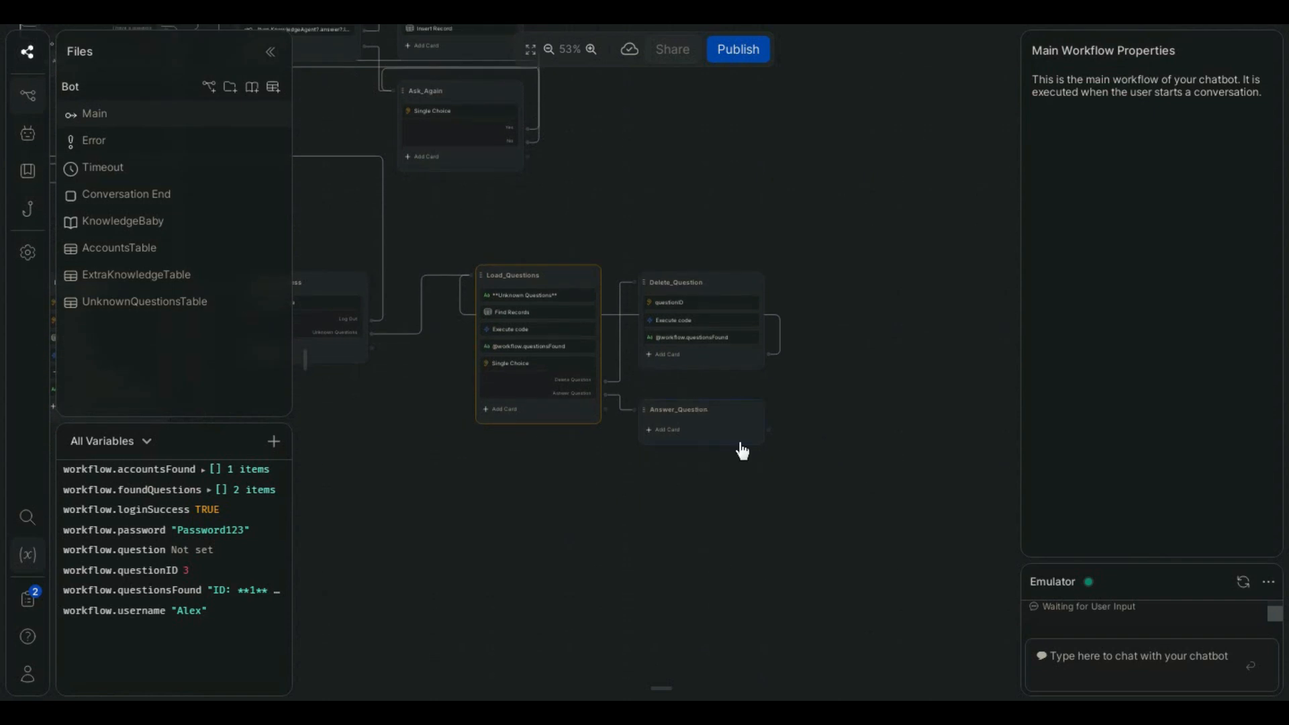
scroll(733, 500, "up", 3)
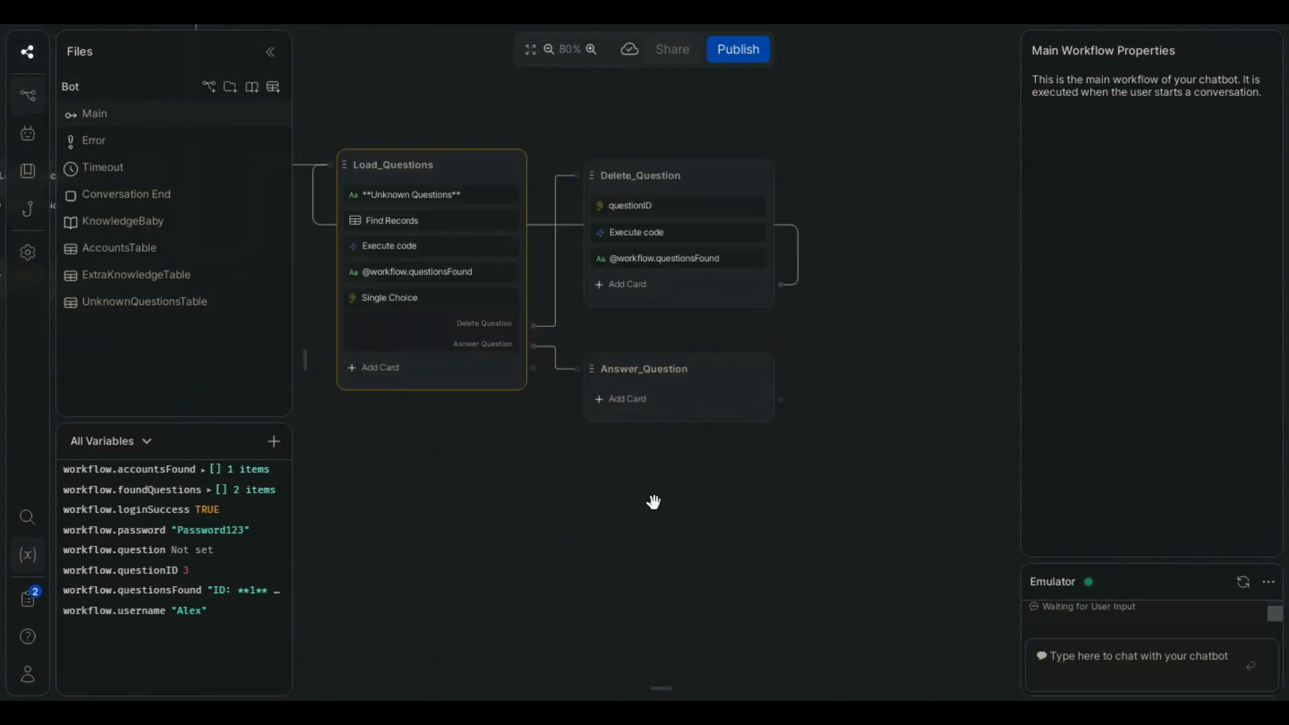
left_click(306, 359)
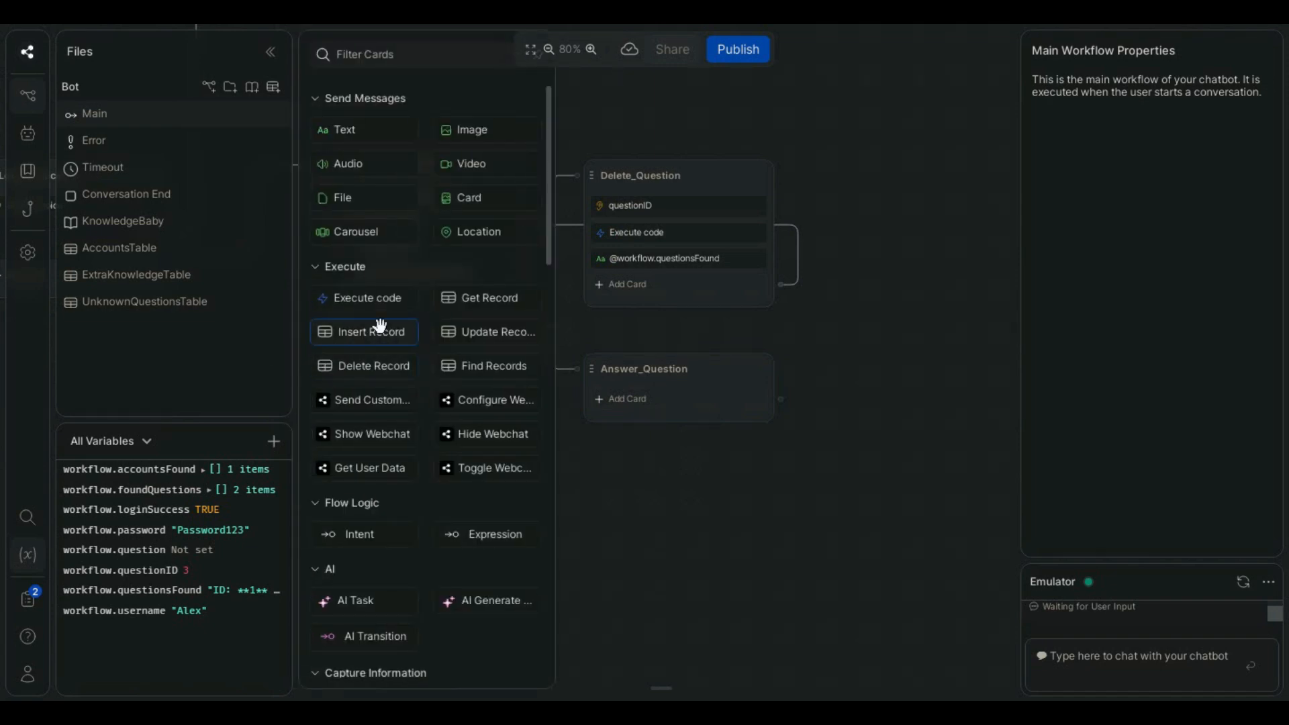
scroll(380, 325, "down", 4)
left_click_drag(642, 407, 665, 373)
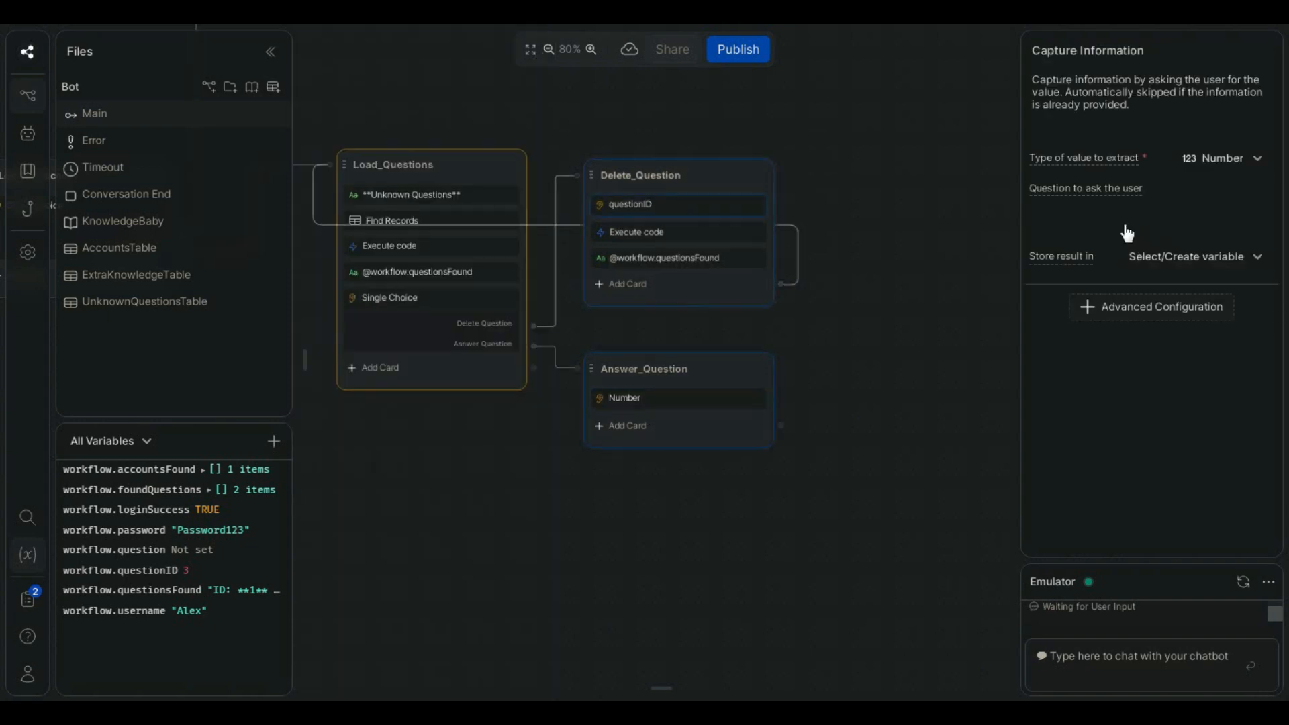
left_click(1247, 261)
left_click(1109, 363)
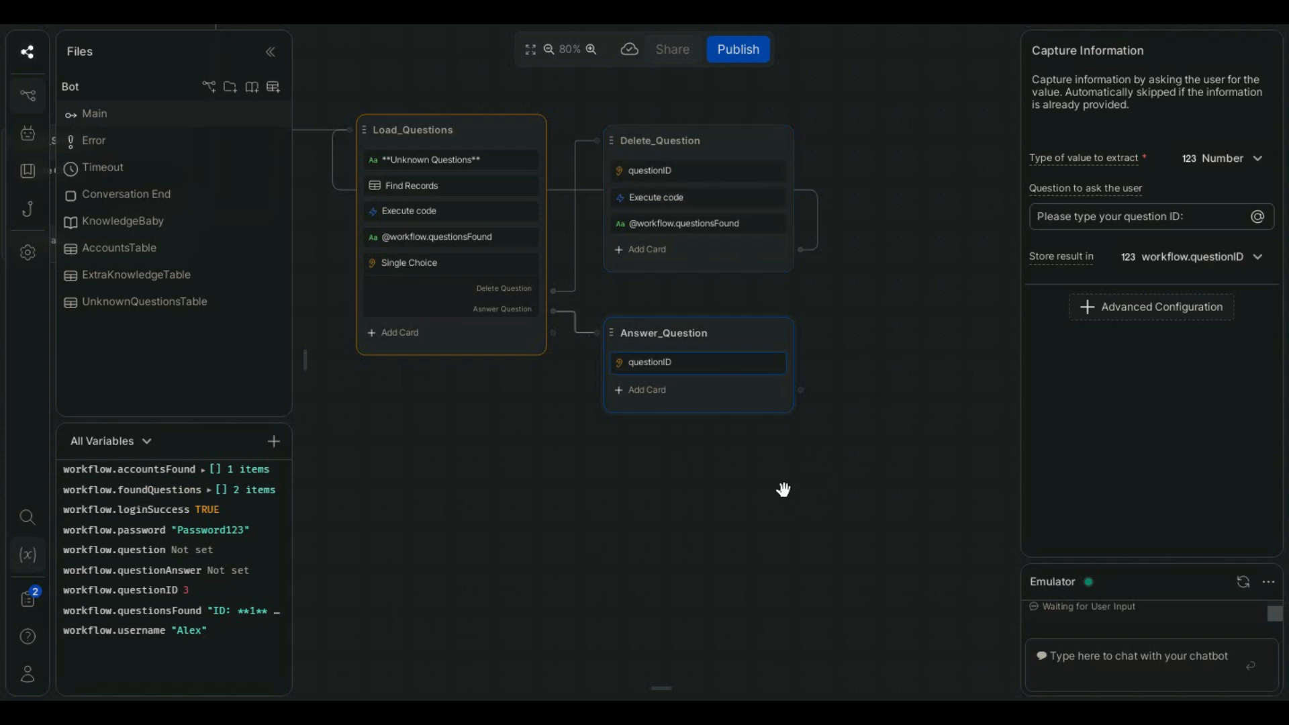
- Add an Execute code card to Answer_Question and paste code that gets the ExtraKnowledgeTable record by question ID and sets workflow.qSearch and workflow.questionsFound
mouse_move(305, 361)
left_click_drag(387, 216, 718, 427)
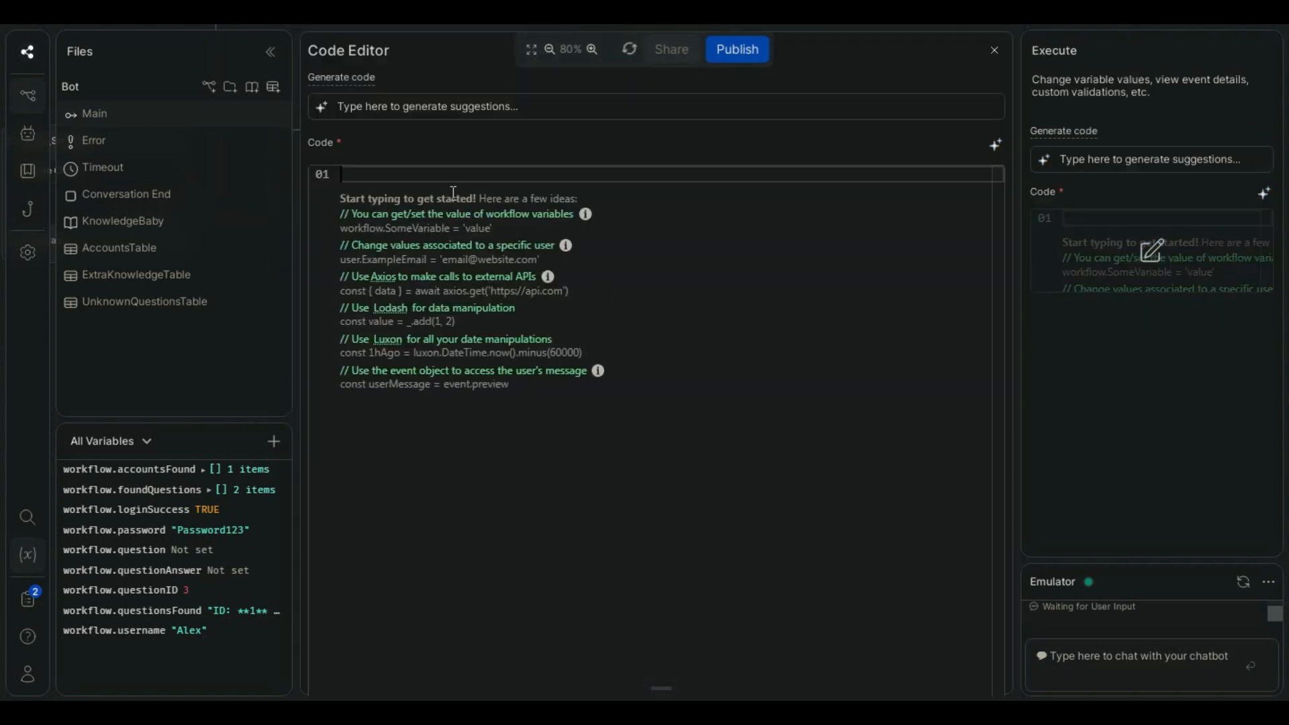
type("const qid = workflow.qid  if(await ExtraKnowledgeTable.getRecord(qid)) {     const row = await ExtraKnowledgeTable.getRecord(qid)     workflow.qSearch = _.get(row, 'Question', '')      workflow.questionsFound = 'Question ' + qid + ' selected!' } else workflow.questionsFound = 'Invalid question ID'")
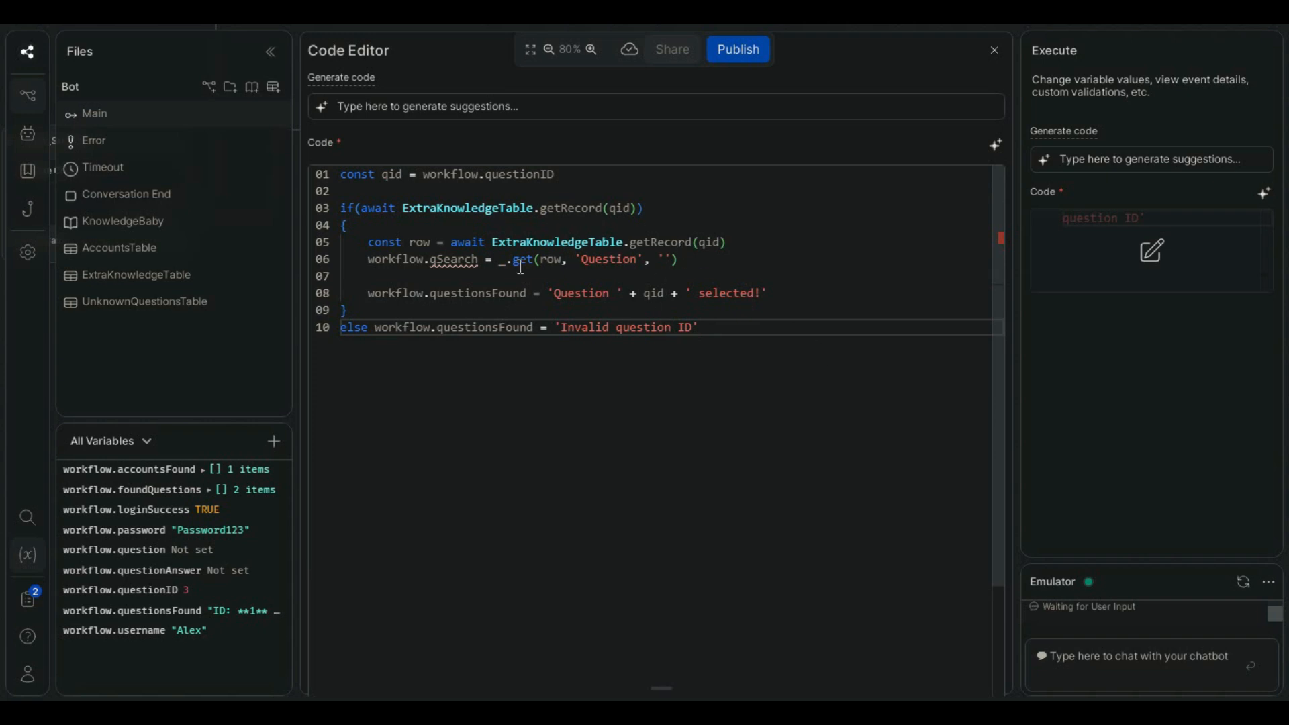
- Create the workflow string variable qSearch that the pasted code references, and close the code editor
left_click(722, 259)
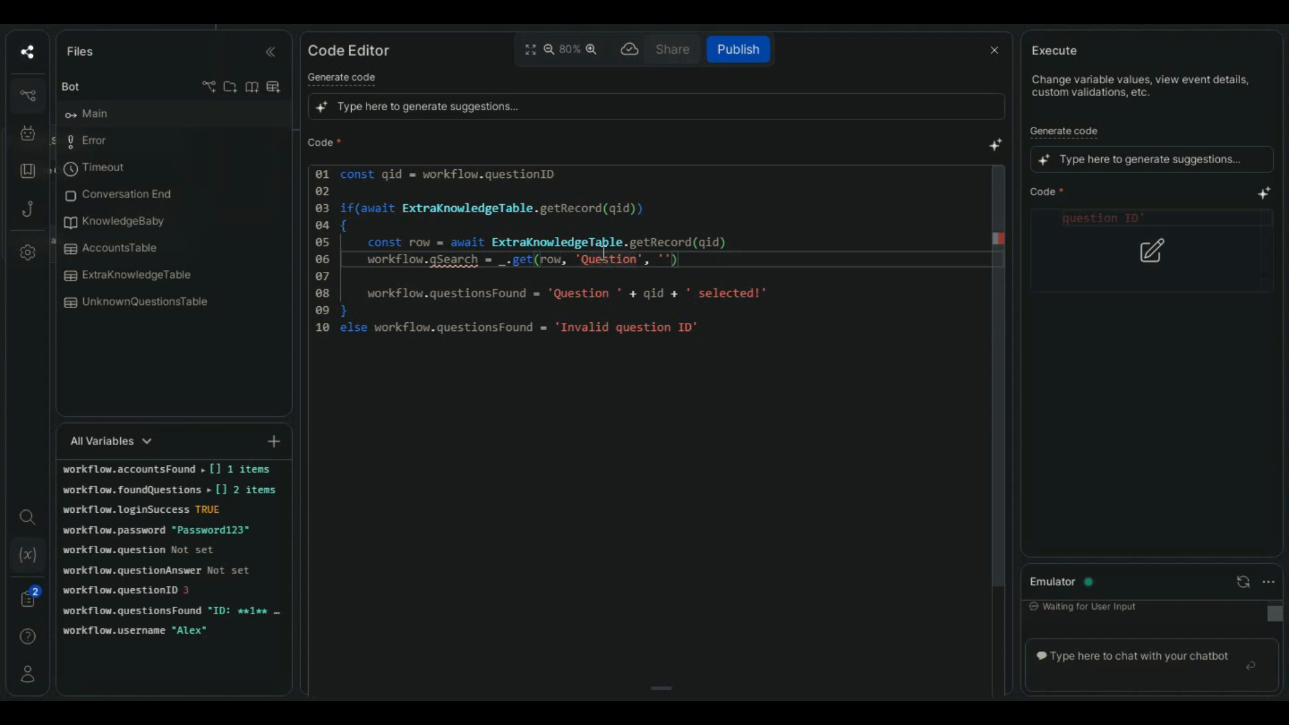
double_click(462, 261)
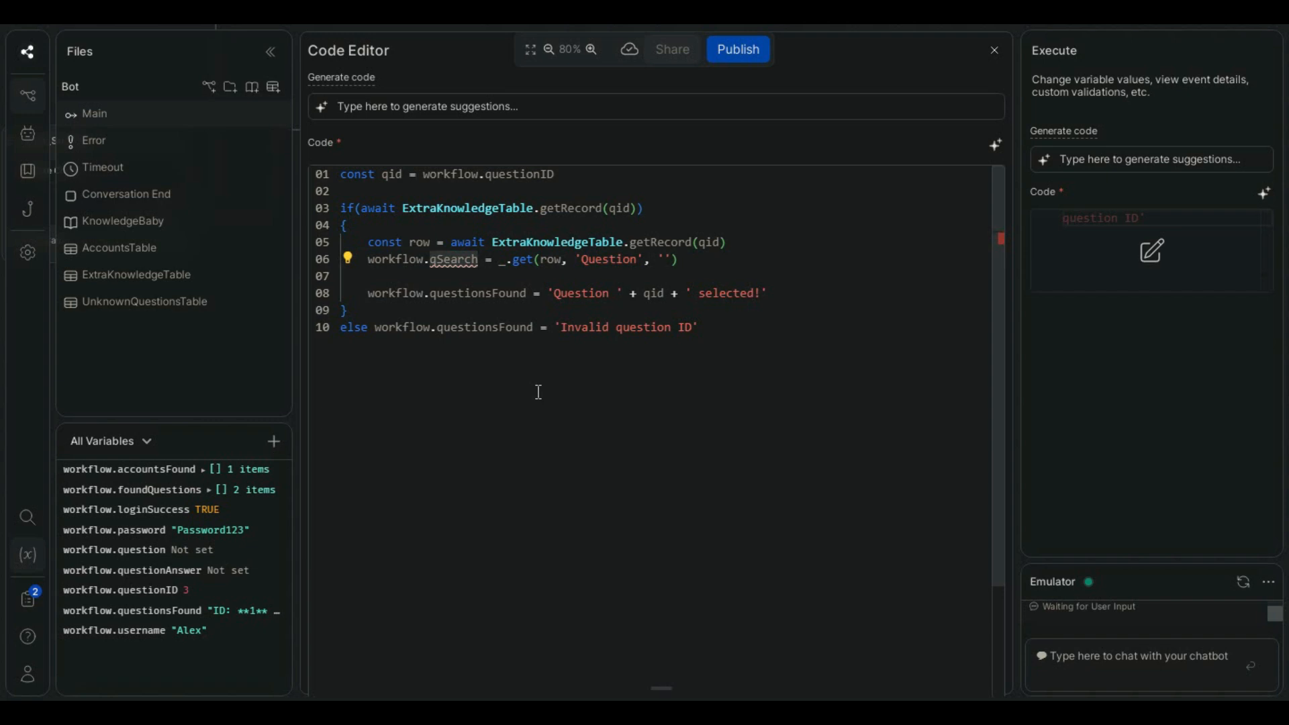
left_click(128, 279)
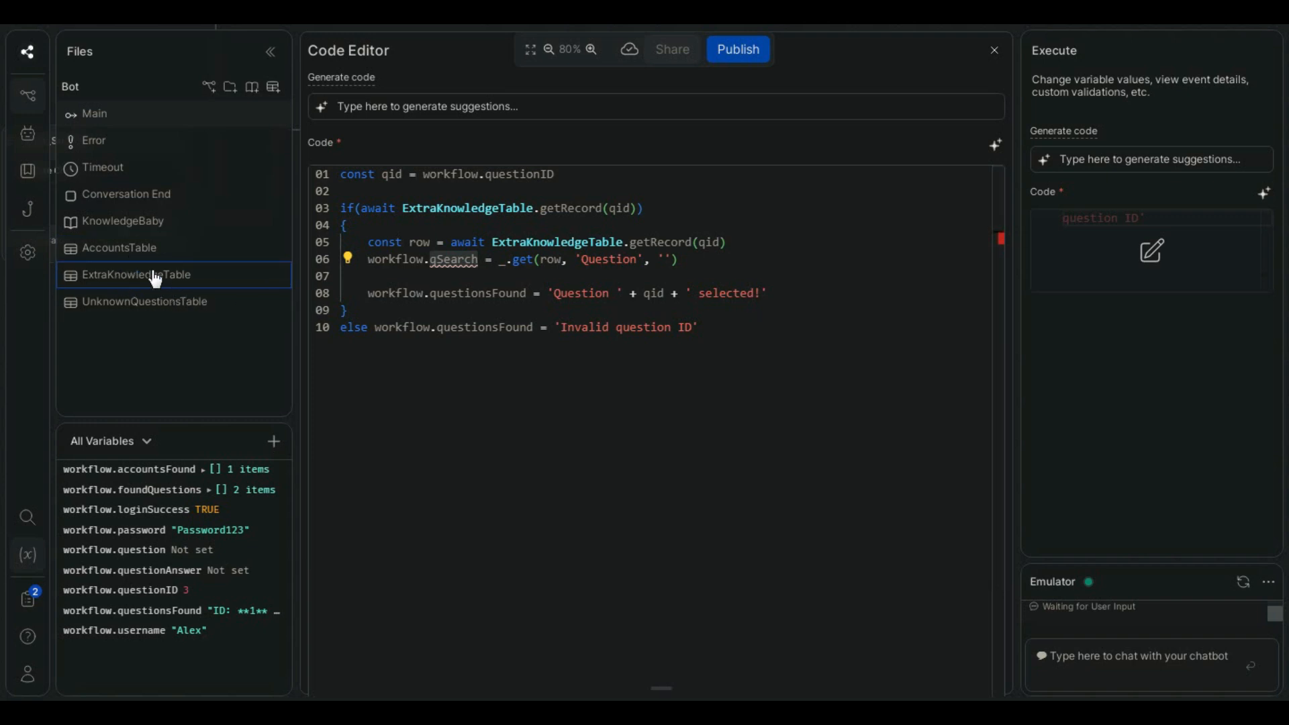
left_click(645, 293)
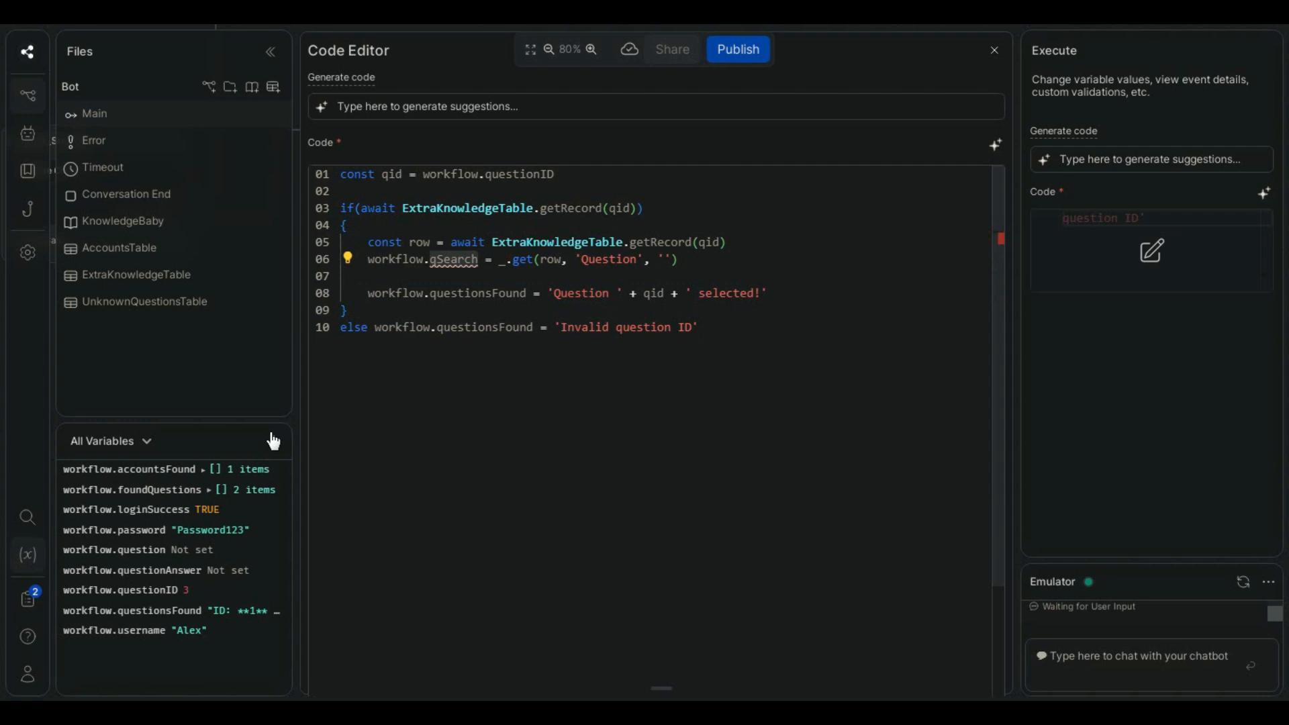
left_click(273, 442)
type("qSearch")
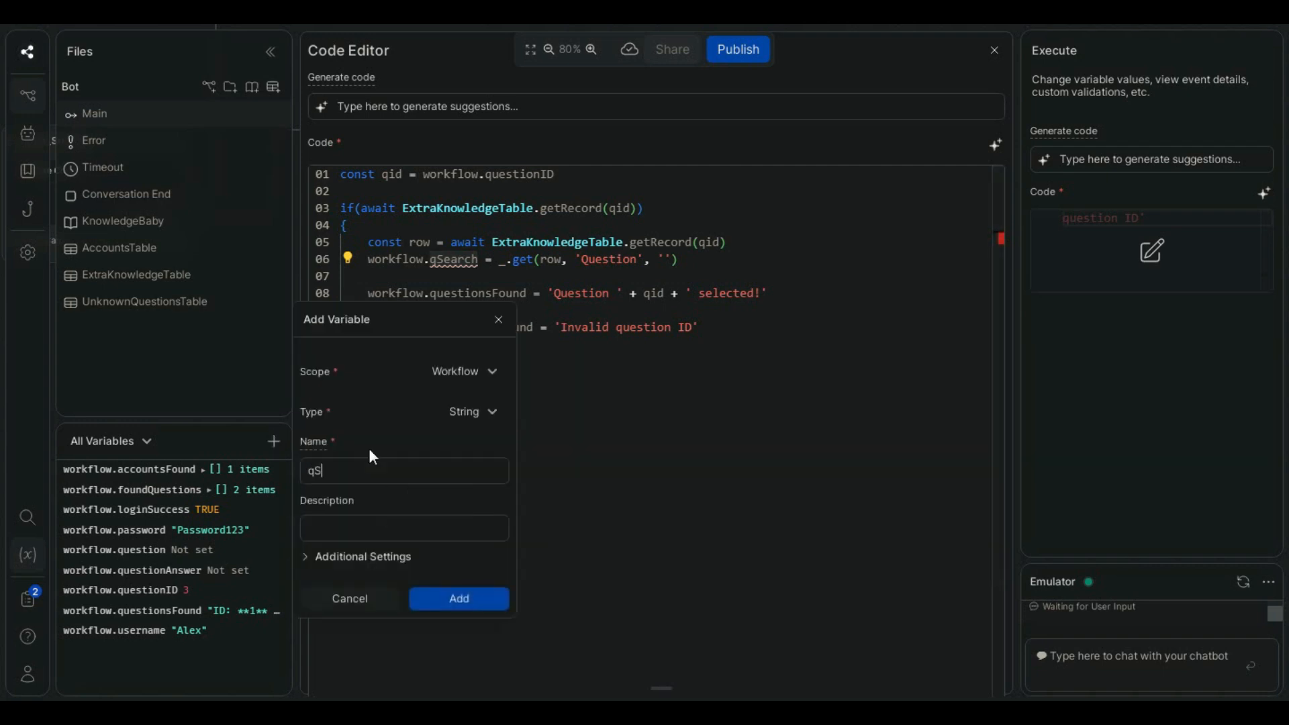
key("Return")
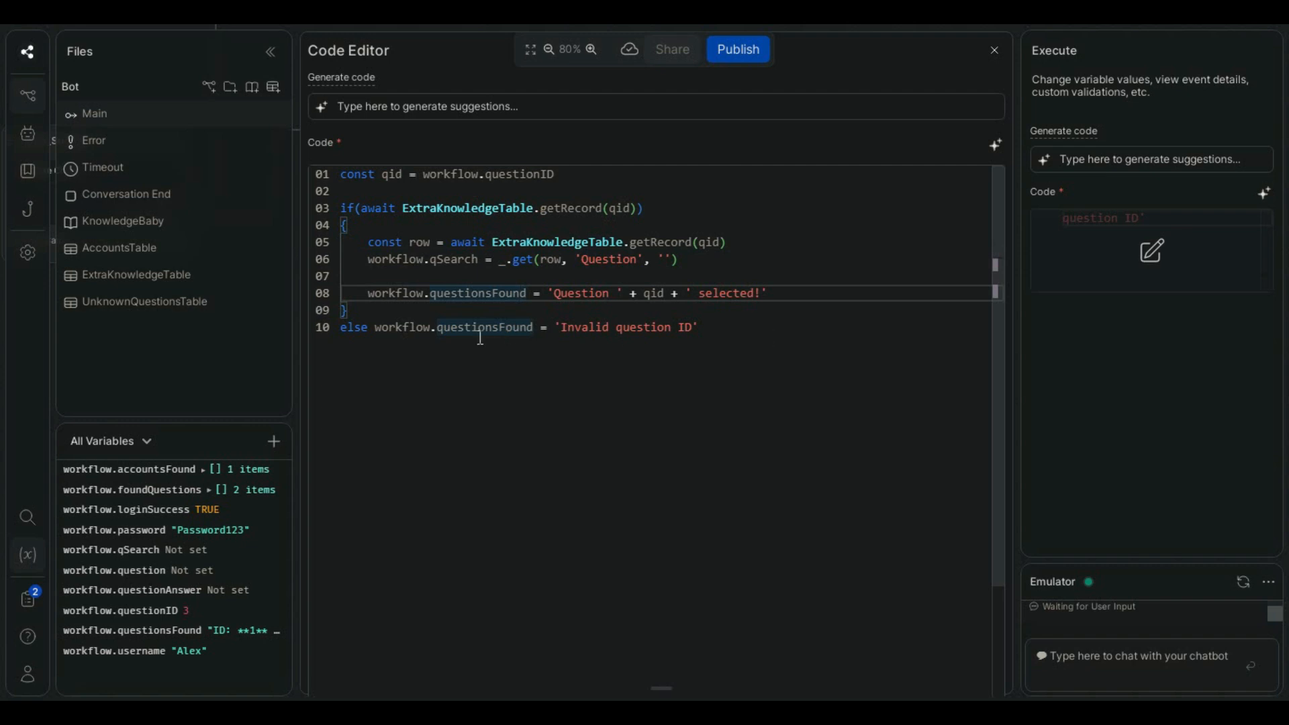
double_click(605, 330)
left_click(694, 329)
left_click(995, 51)
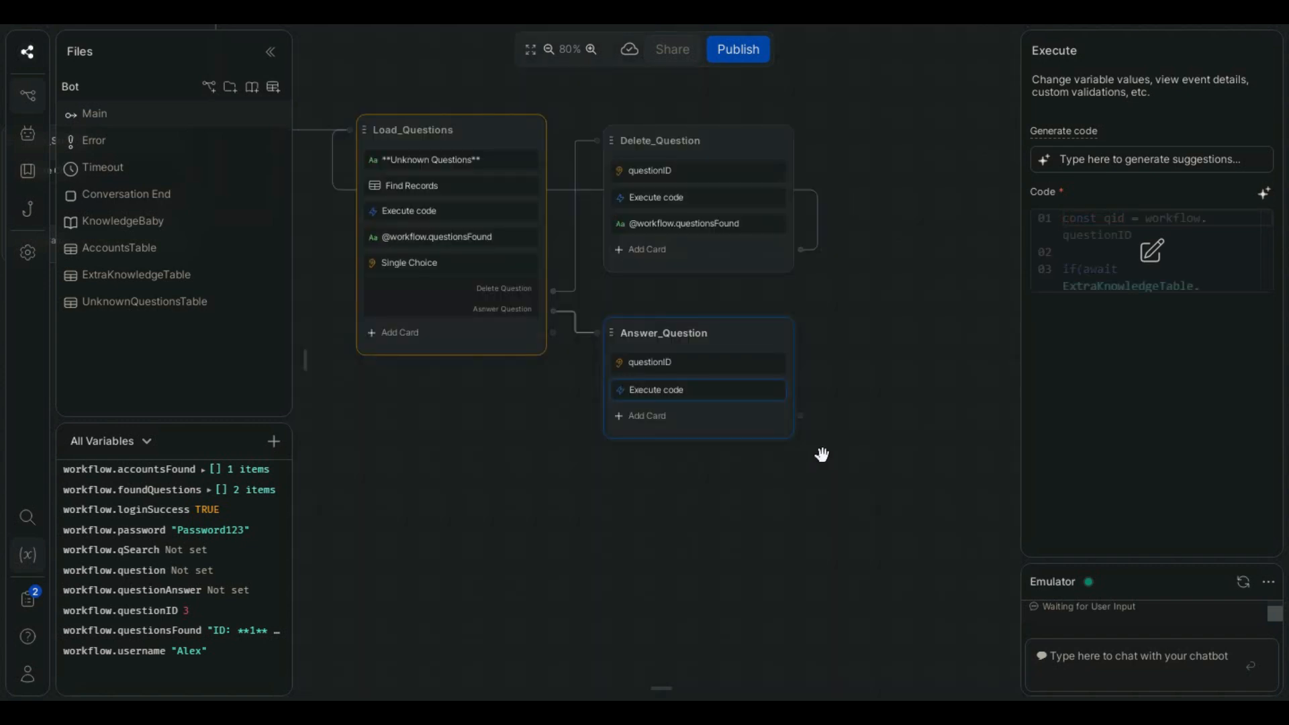
mouse_move(307, 361)
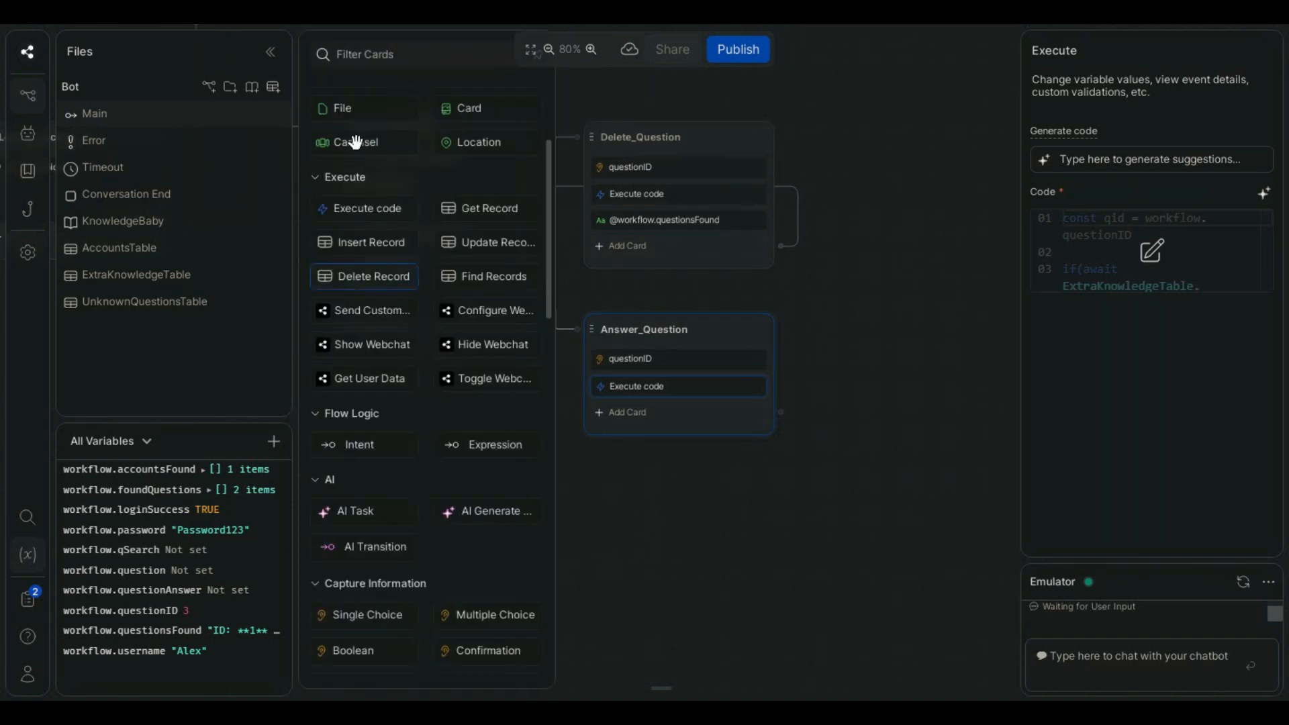
scroll(368, 131, "up", 2)
left_click_drag(345, 127, 736, 509)
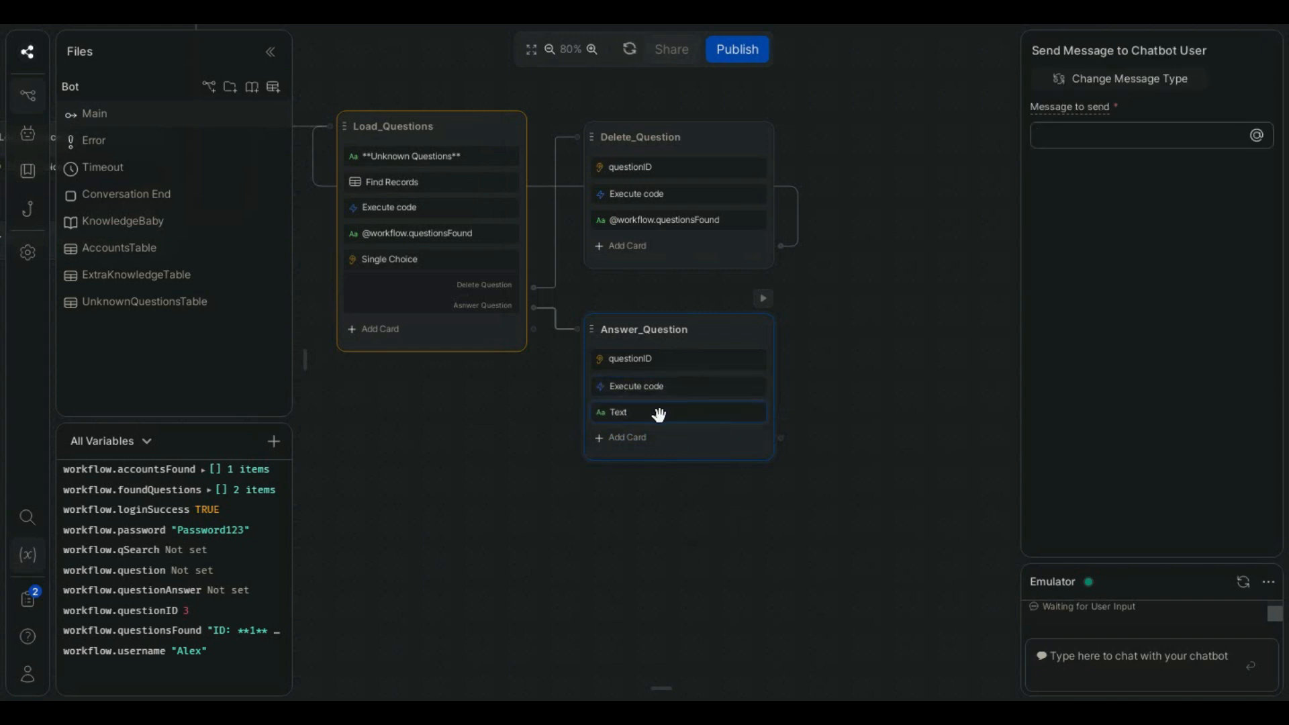
- Add an Expression transition to Answer_Question and begin its condition with workflow.questionsFound ===
left_click(307, 362)
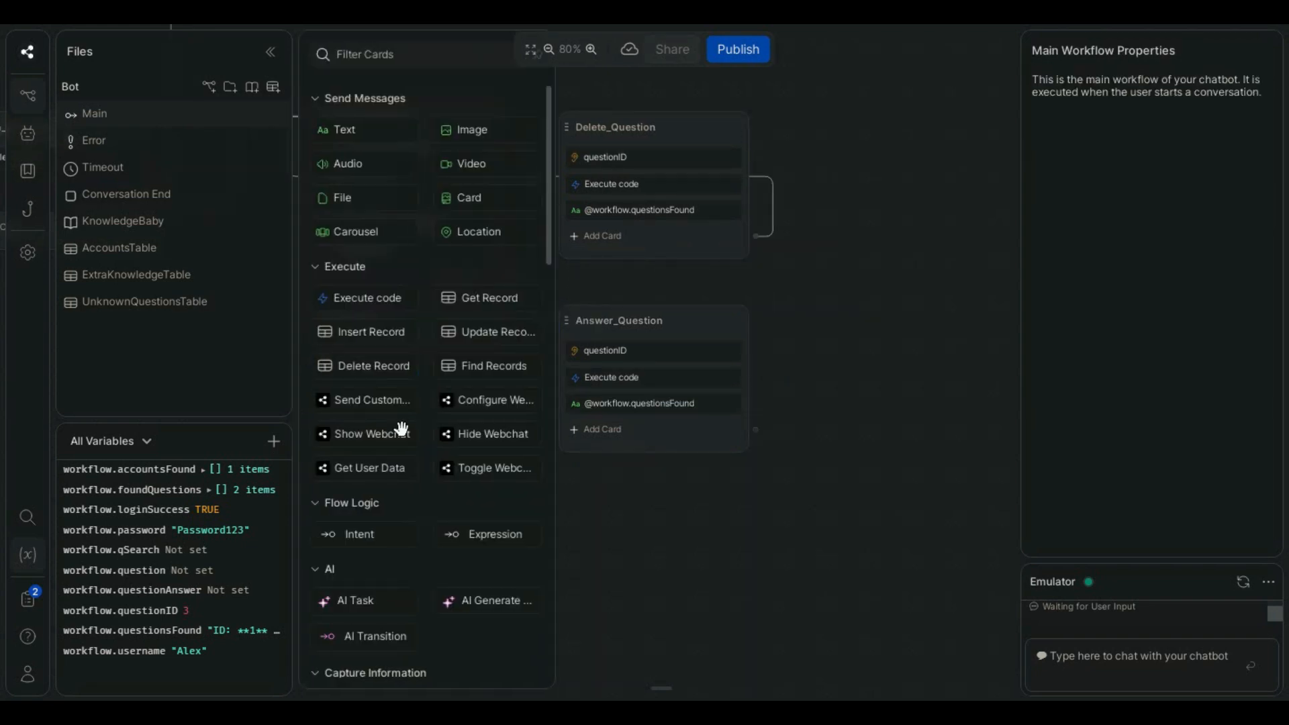
left_click_drag(687, 436, 678, 422)
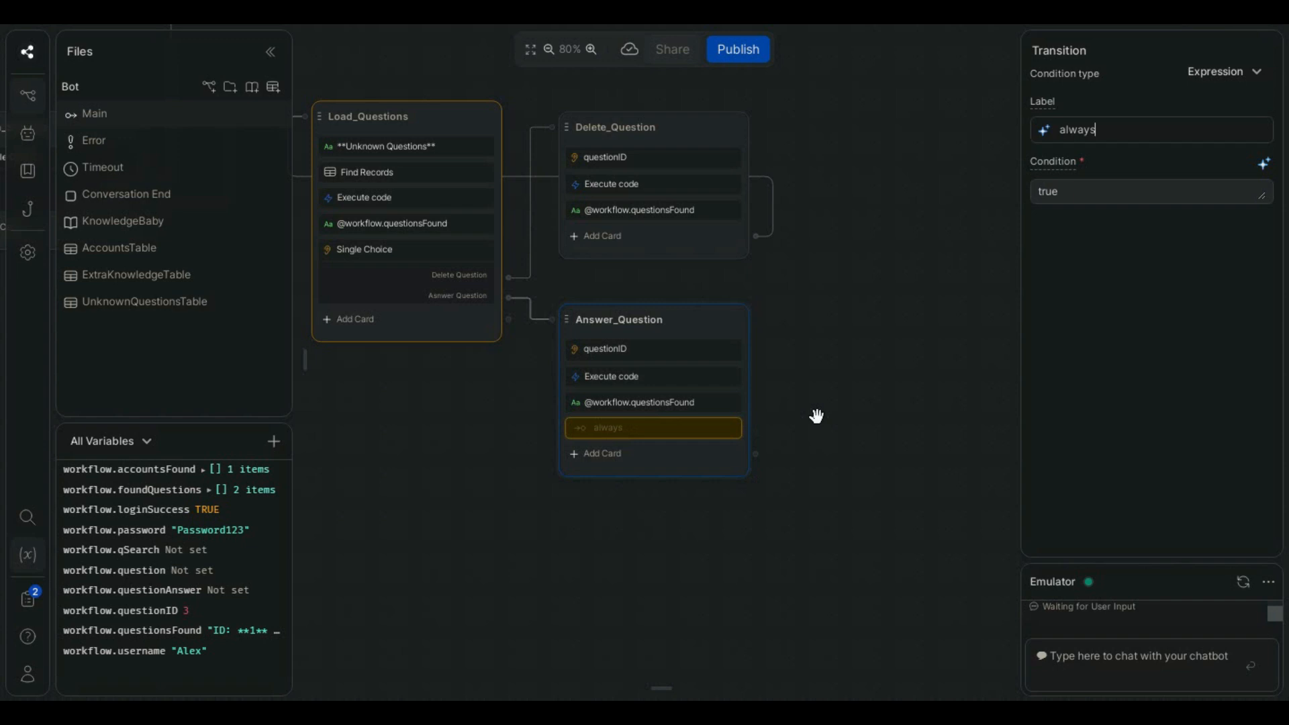
left_click(1264, 164)
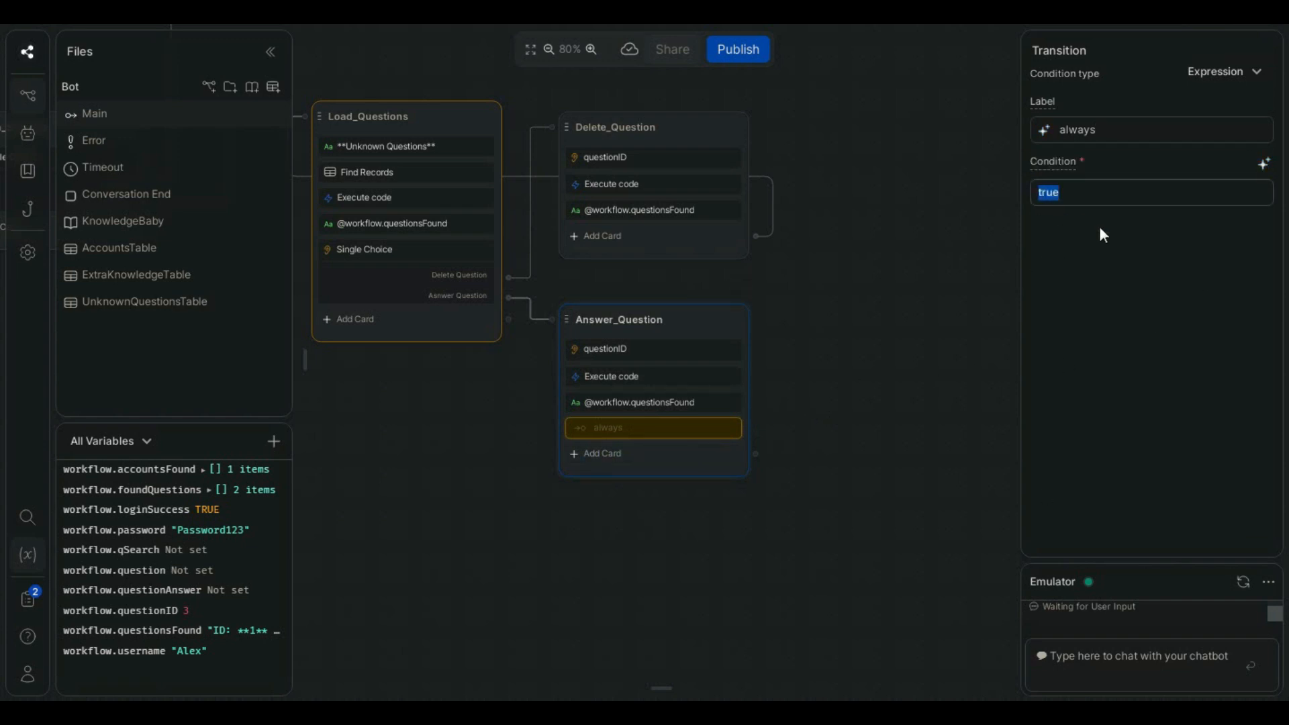
type("q")
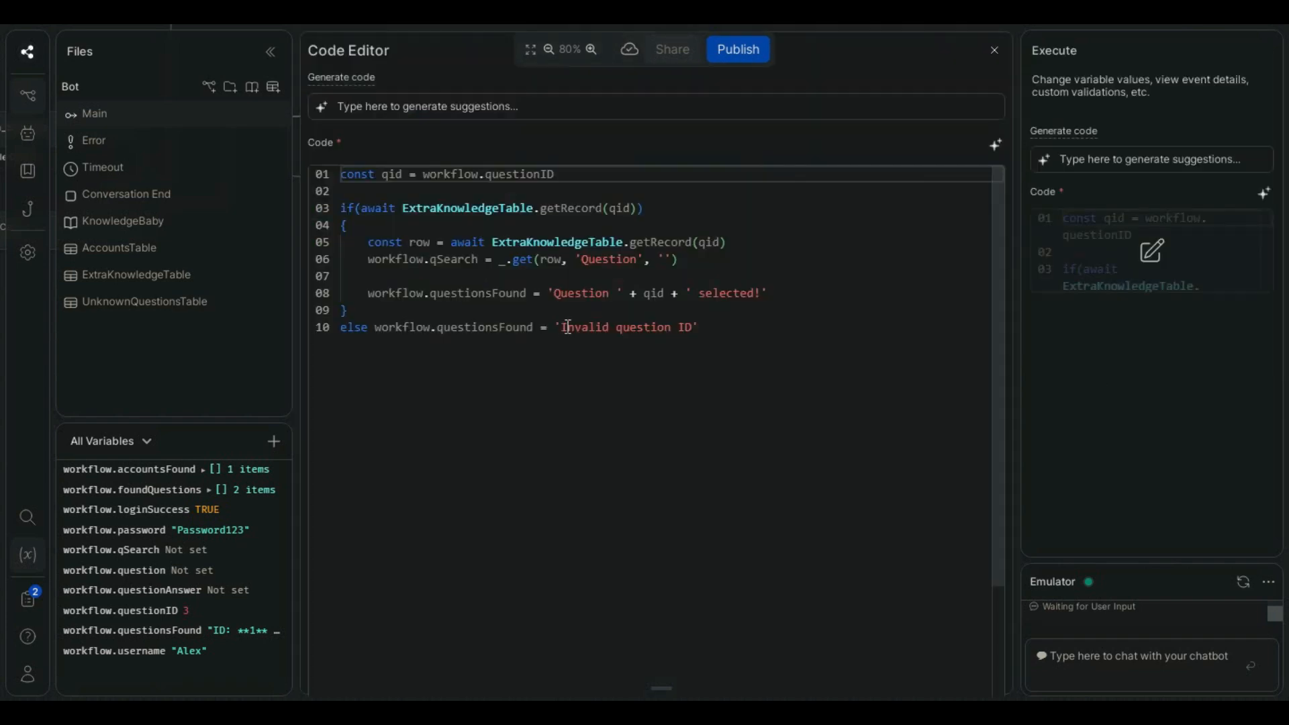
- Copy the text "Invalid question ID" from the Answer_Question code and complete the transition condition as workflow.questionsFound === 'Invalid question ID'
double_click(584, 327)
left_click_drag(661, 327, 691, 325)
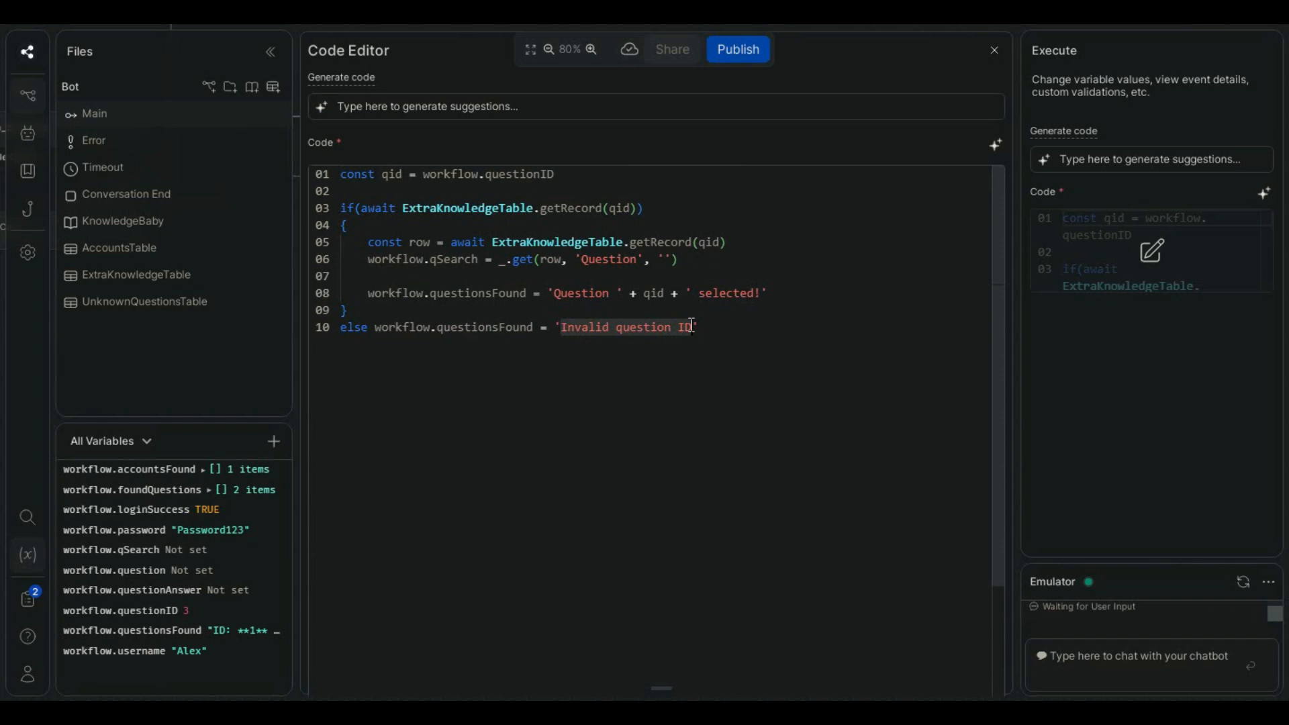
left_click(1032, 309)
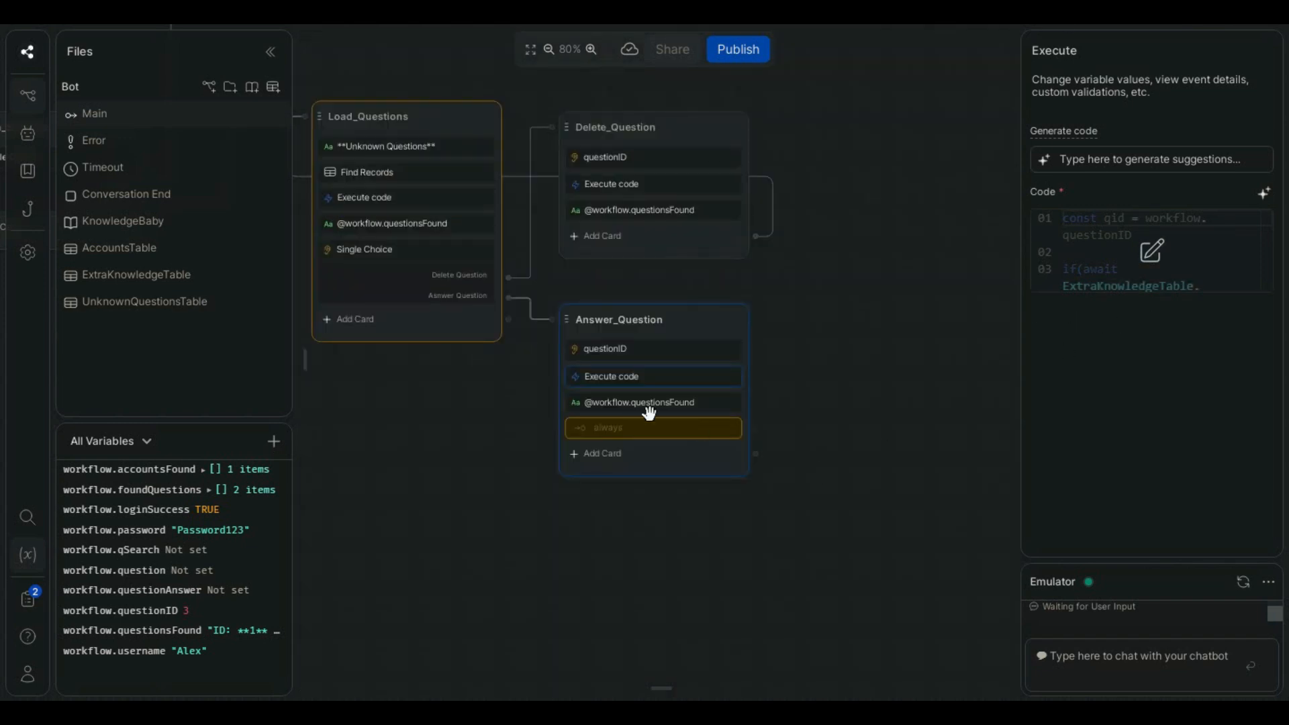
left_click(654, 428)
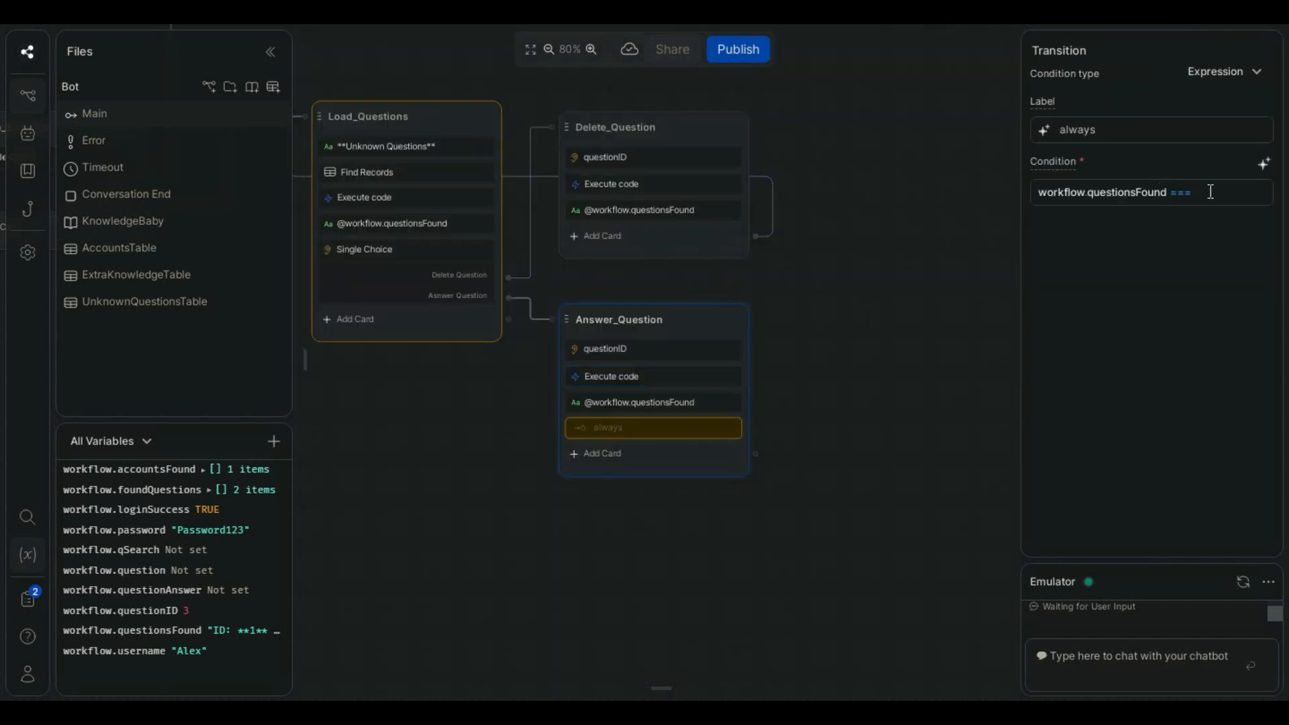
left_click(1216, 192)
type("'Invalid question ID'")
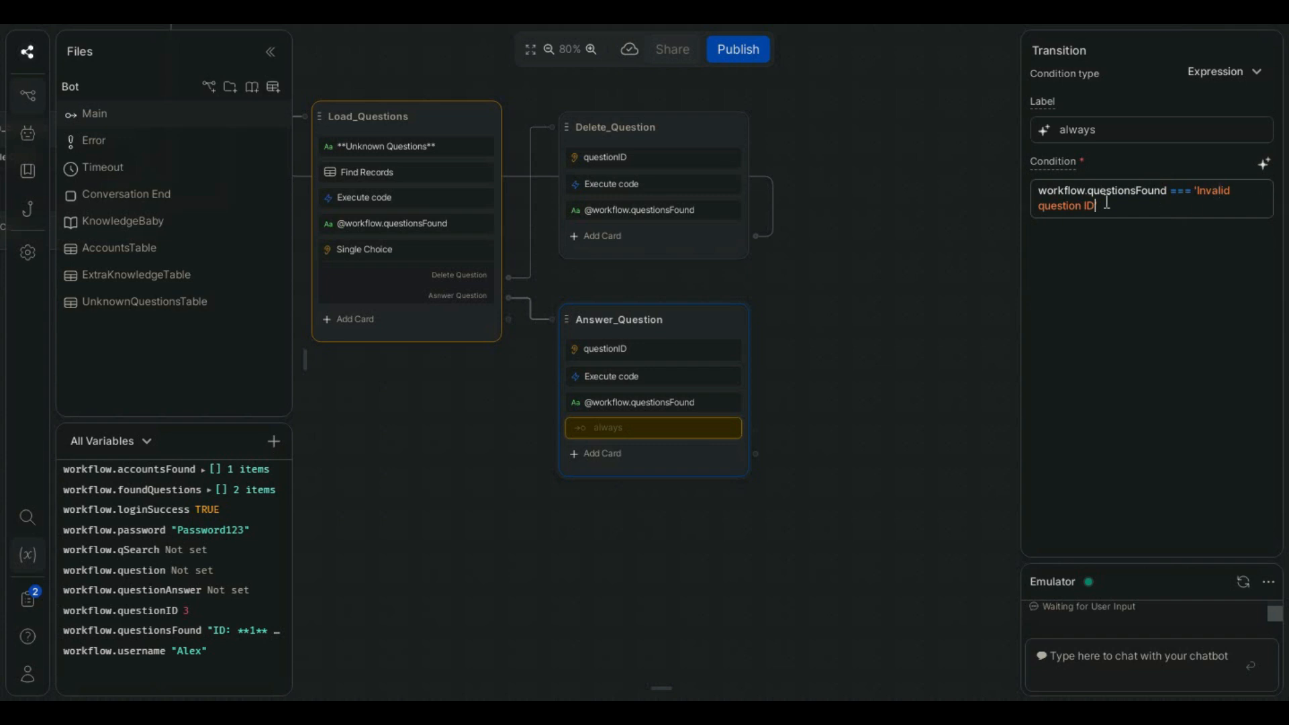
- Connect the expression transition of Answer_Question back to the Load_Questions node
left_click_drag(799, 403, 900, 449)
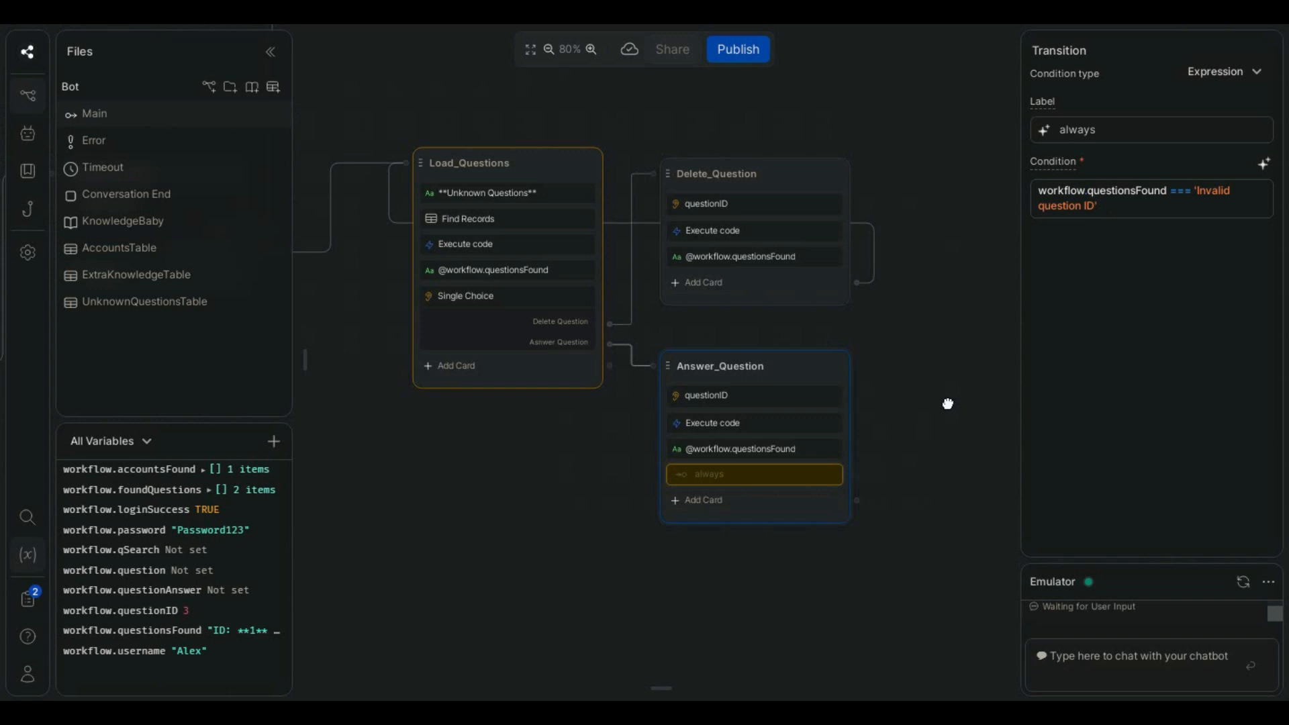
mouse_move(813, 470)
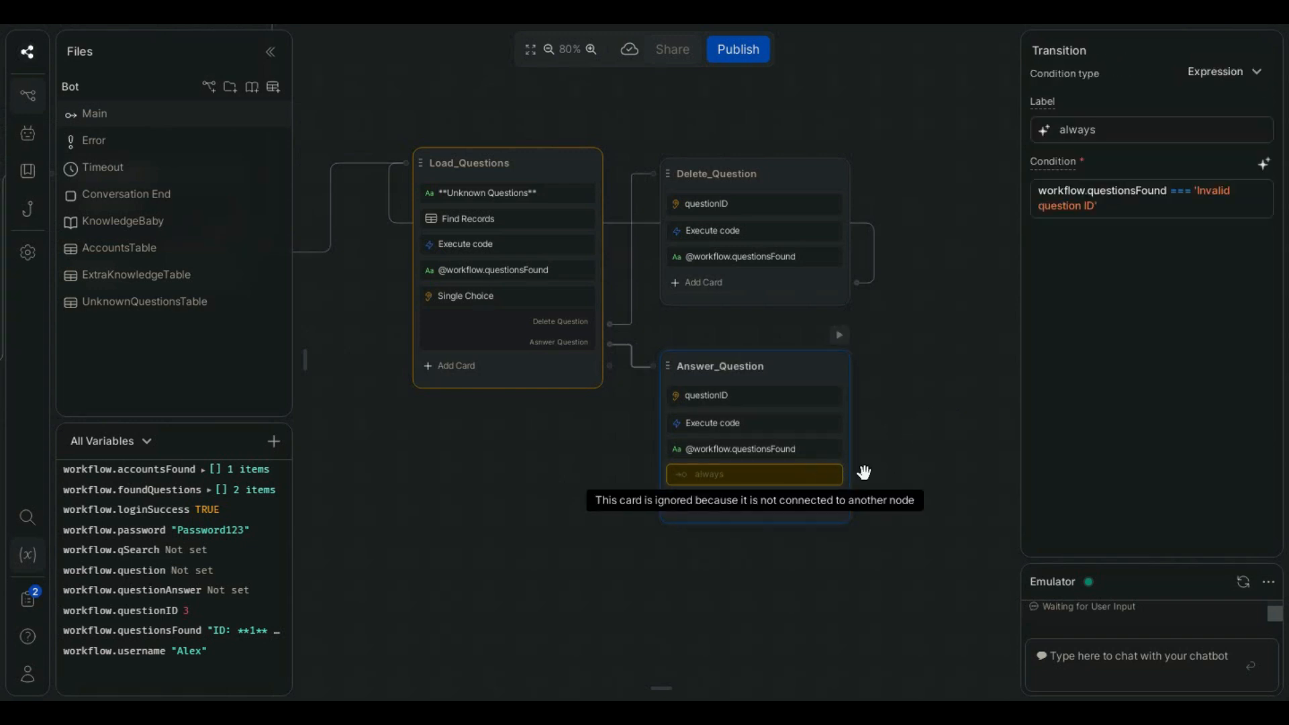
left_click(858, 477)
left_click(886, 426)
left_click_drag(859, 477, 430, 163)
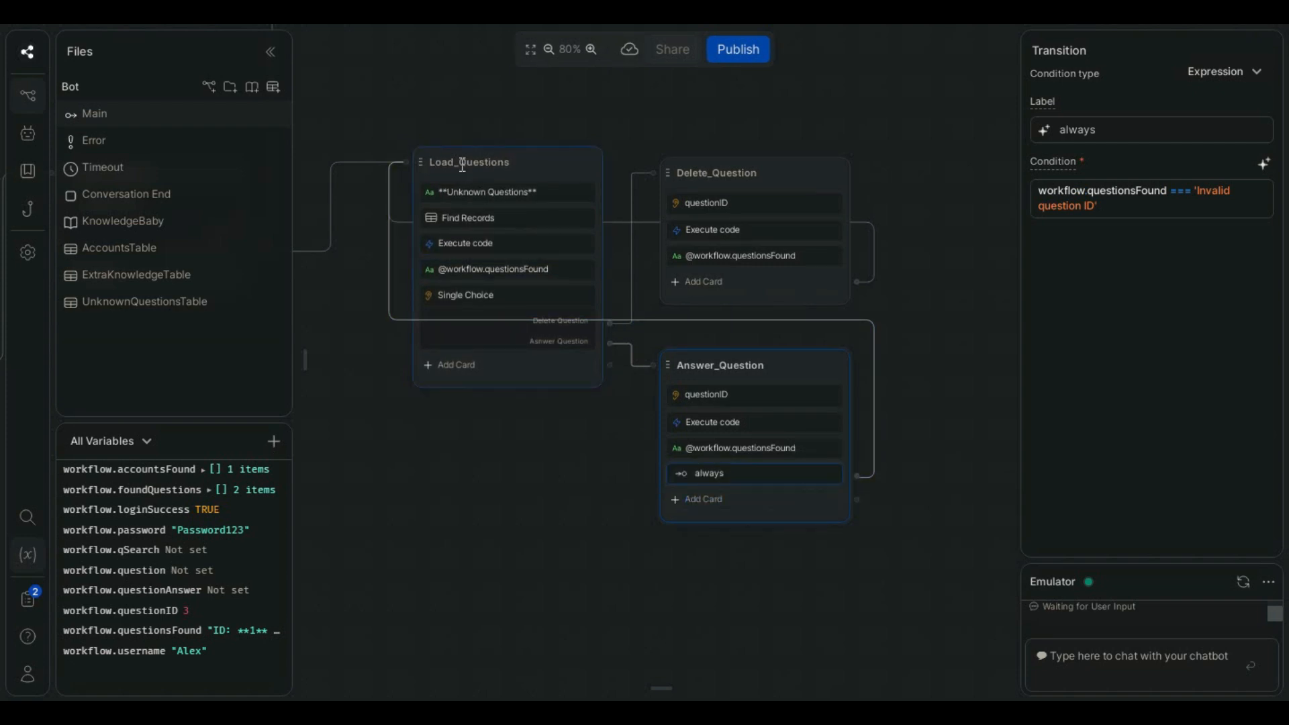
- Clear the "always" label of the expression transition in Answer_Question
left_click_drag(926, 430, 916, 429)
left_click(725, 475)
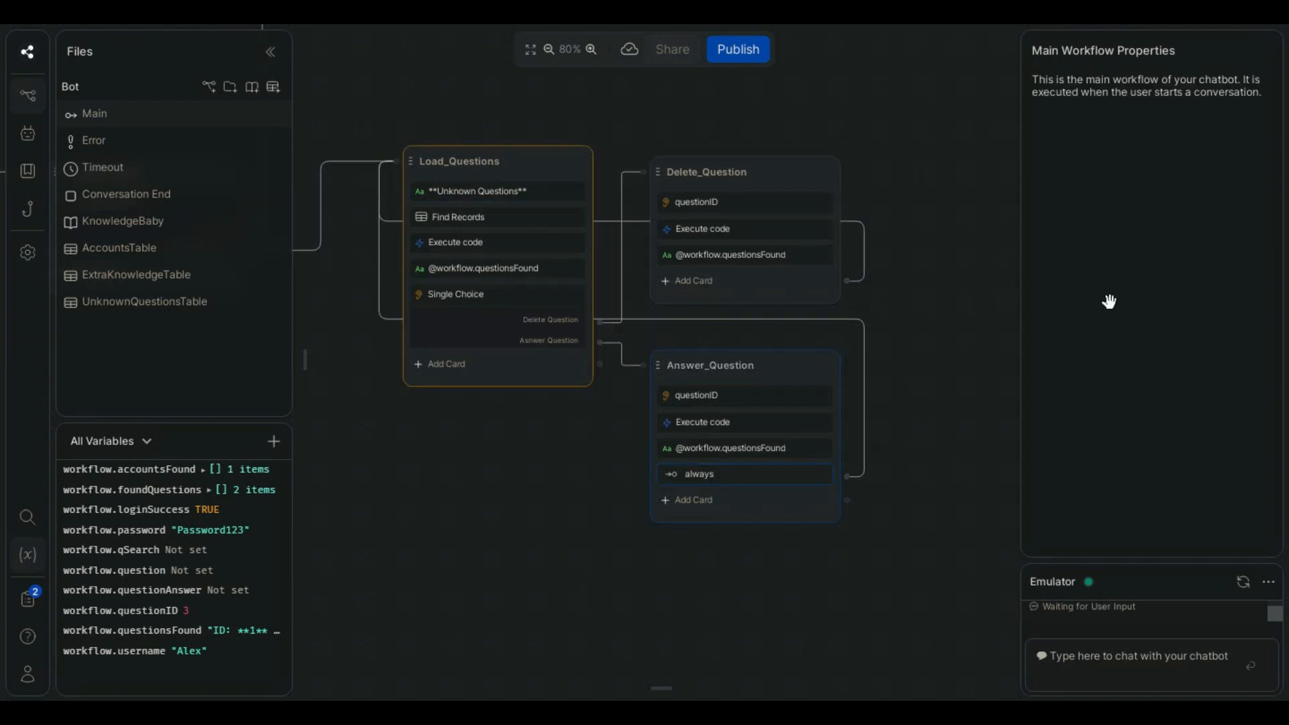
left_click(1118, 127)
left_click_drag(1118, 126, 1058, 129)
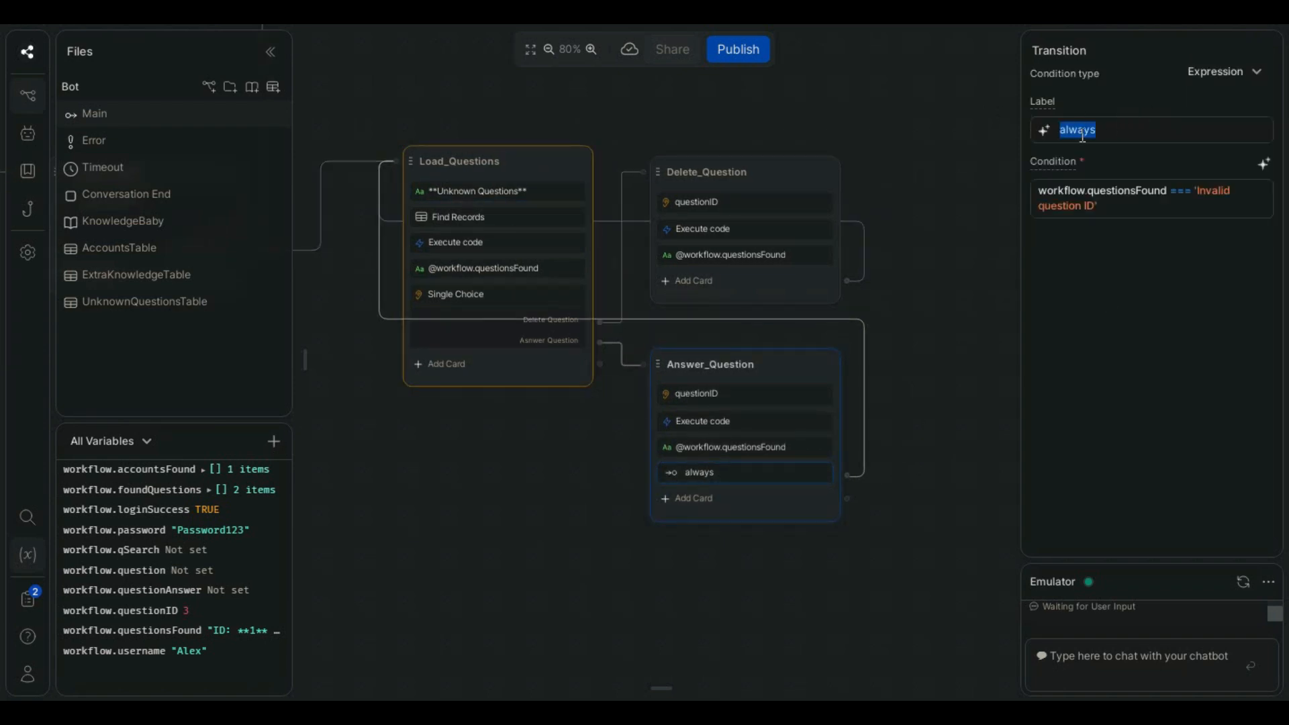
key("BackSpace")
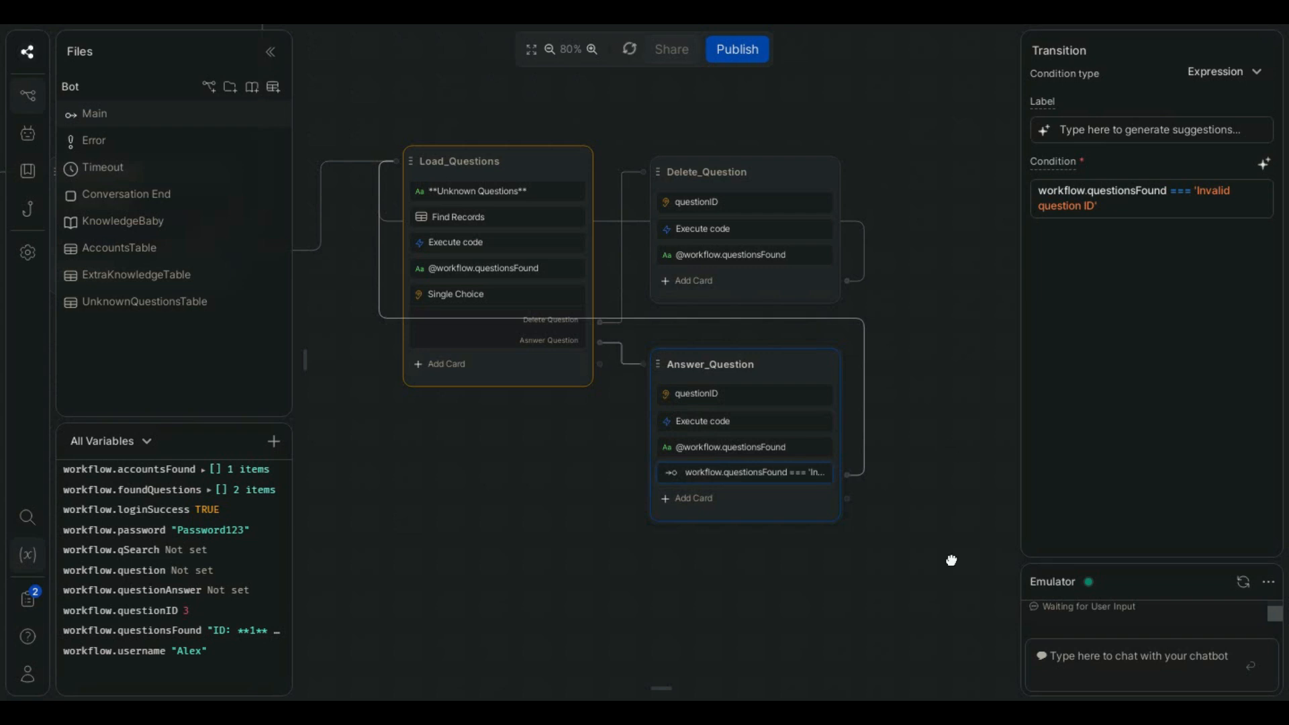
left_click(940, 582)
- Add a Raw Input capture card below the transition in Answer_Question that asks "Please answer the question:"
scroll(907, 476, "down", 1)
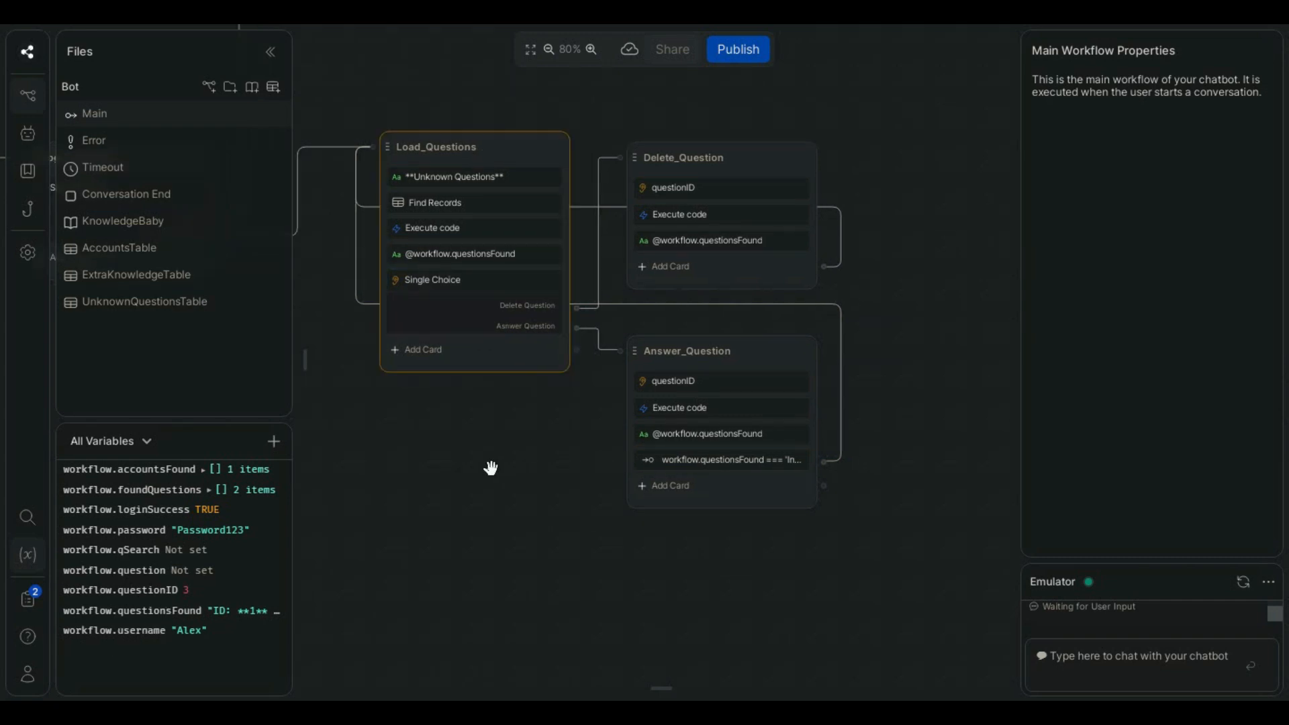
mouse_move(305, 363)
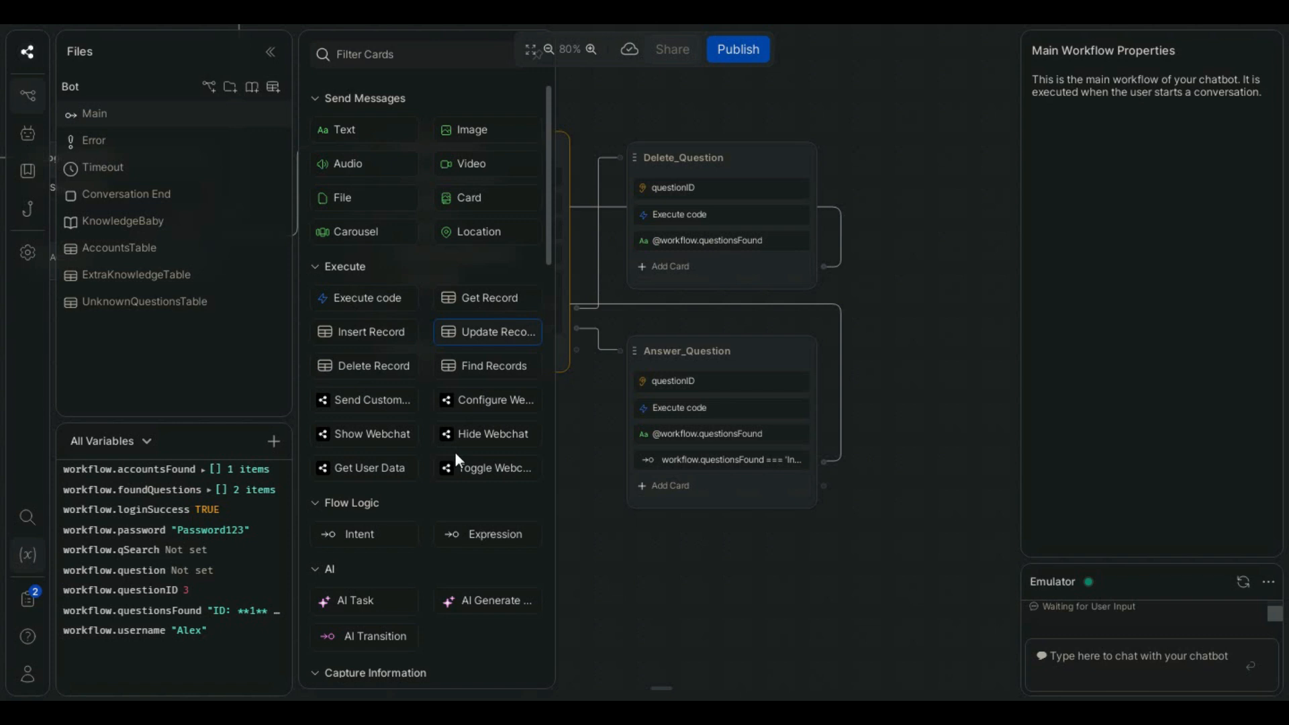
scroll(455, 461, "down", 4)
scroll(397, 520, "down", 1)
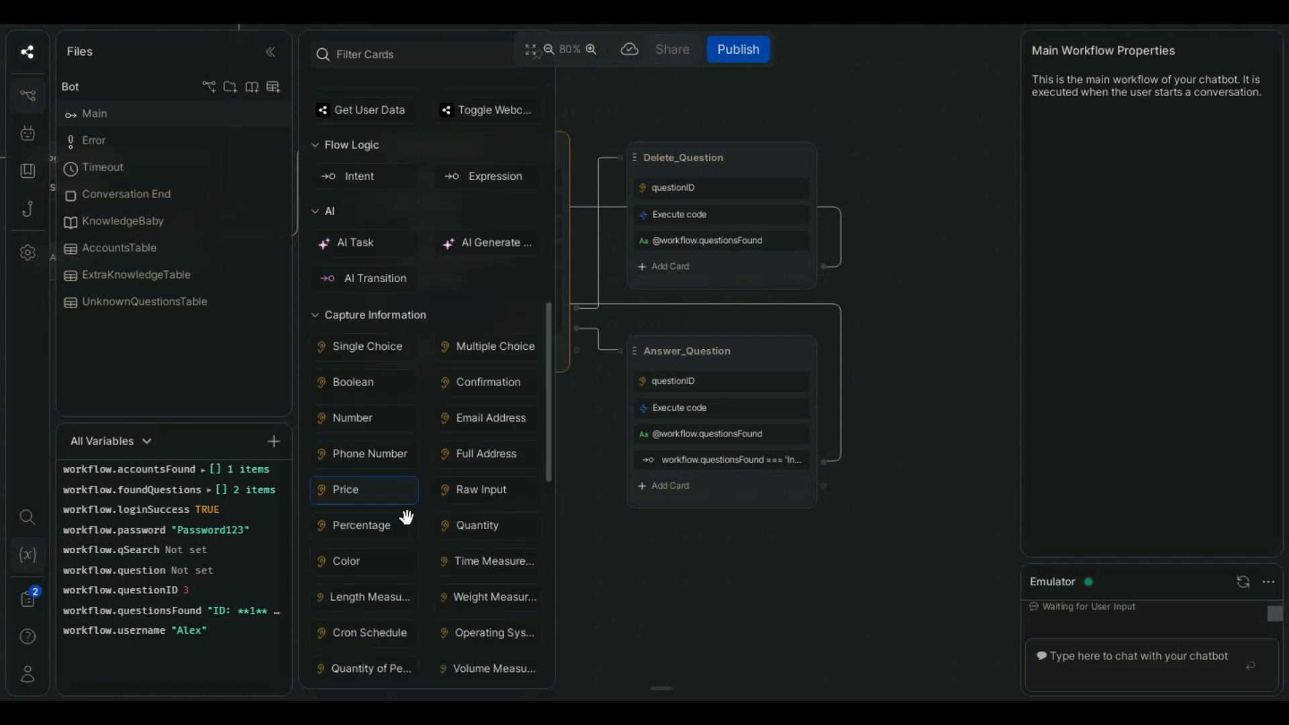
left_click_drag(466, 489, 725, 485)
left_click(1086, 216)
type("Please answer the")
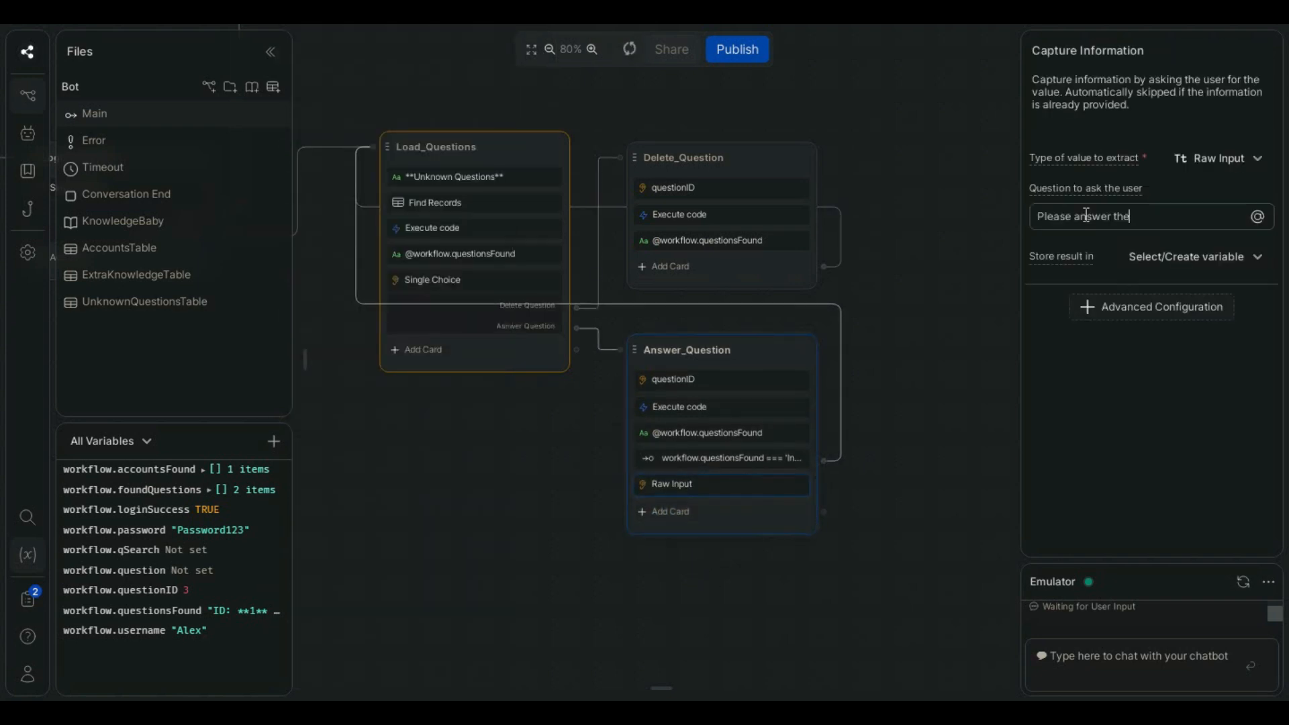
type(" question:")
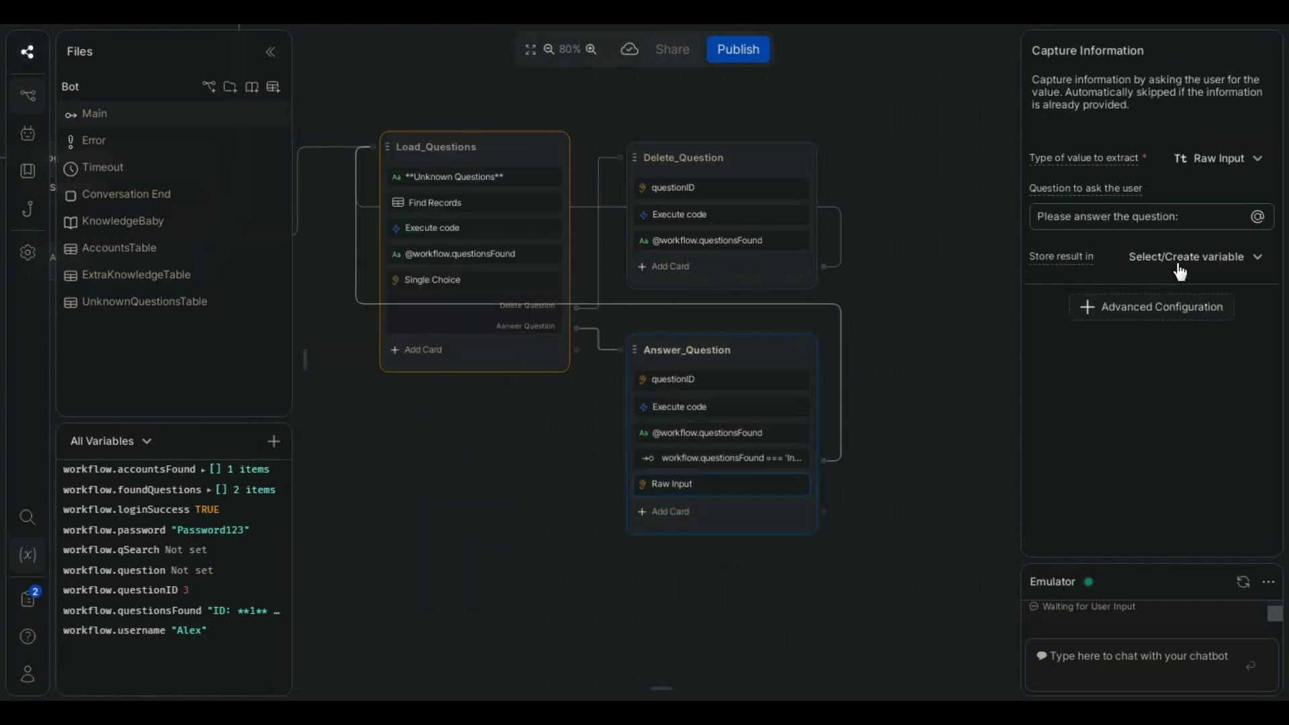
- Store the Raw Input card's result in a new workflow variable named questionAsnwer
left_click(1184, 266)
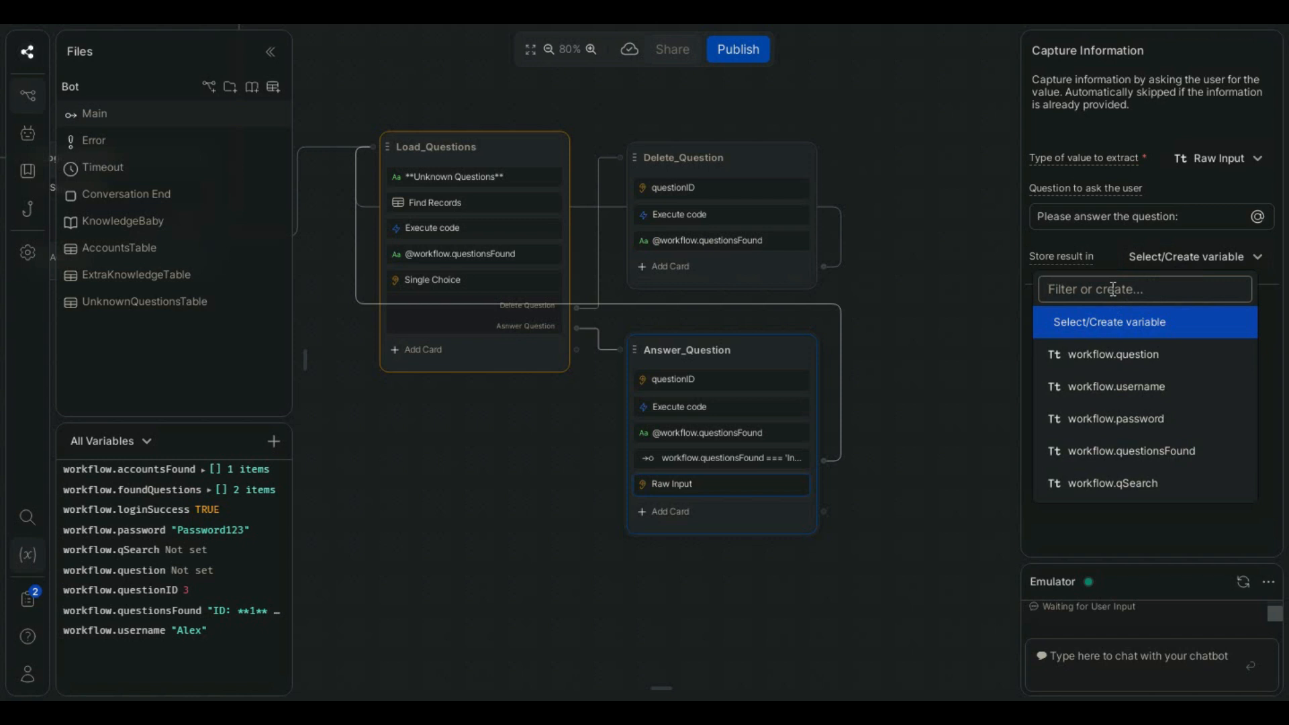
type("questionAsnwer")
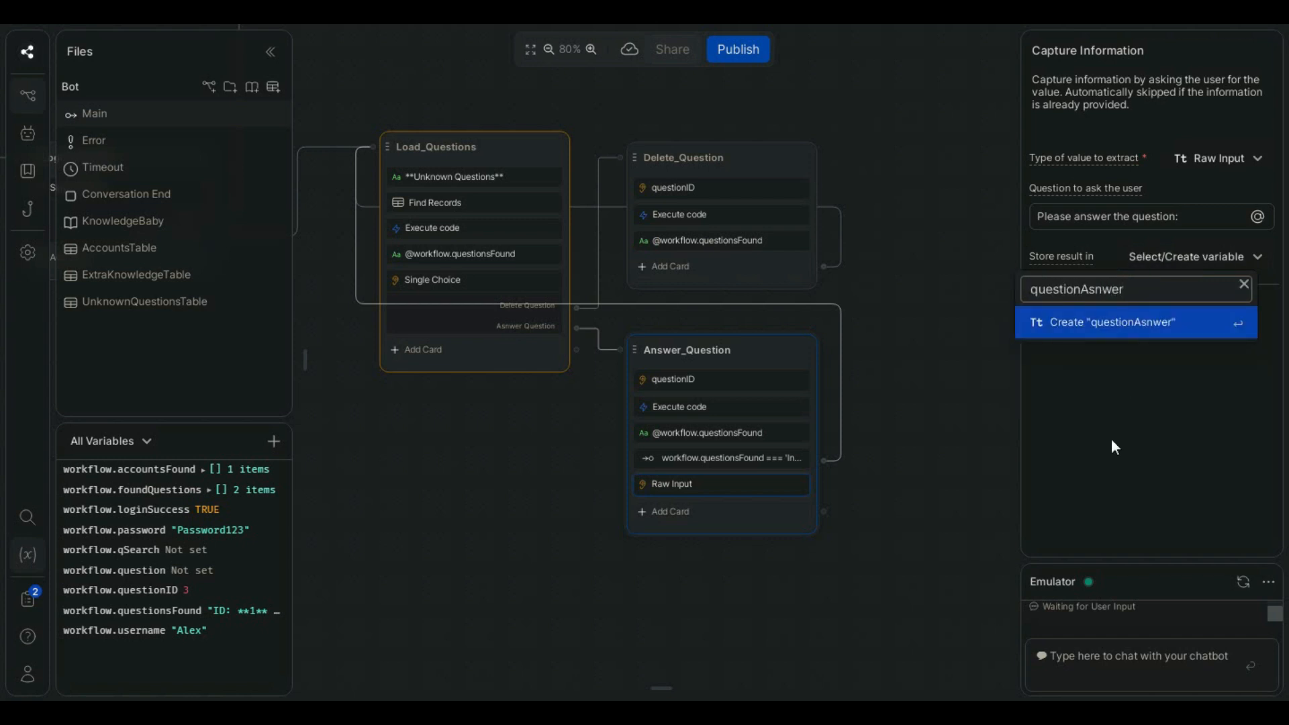
key("Return")
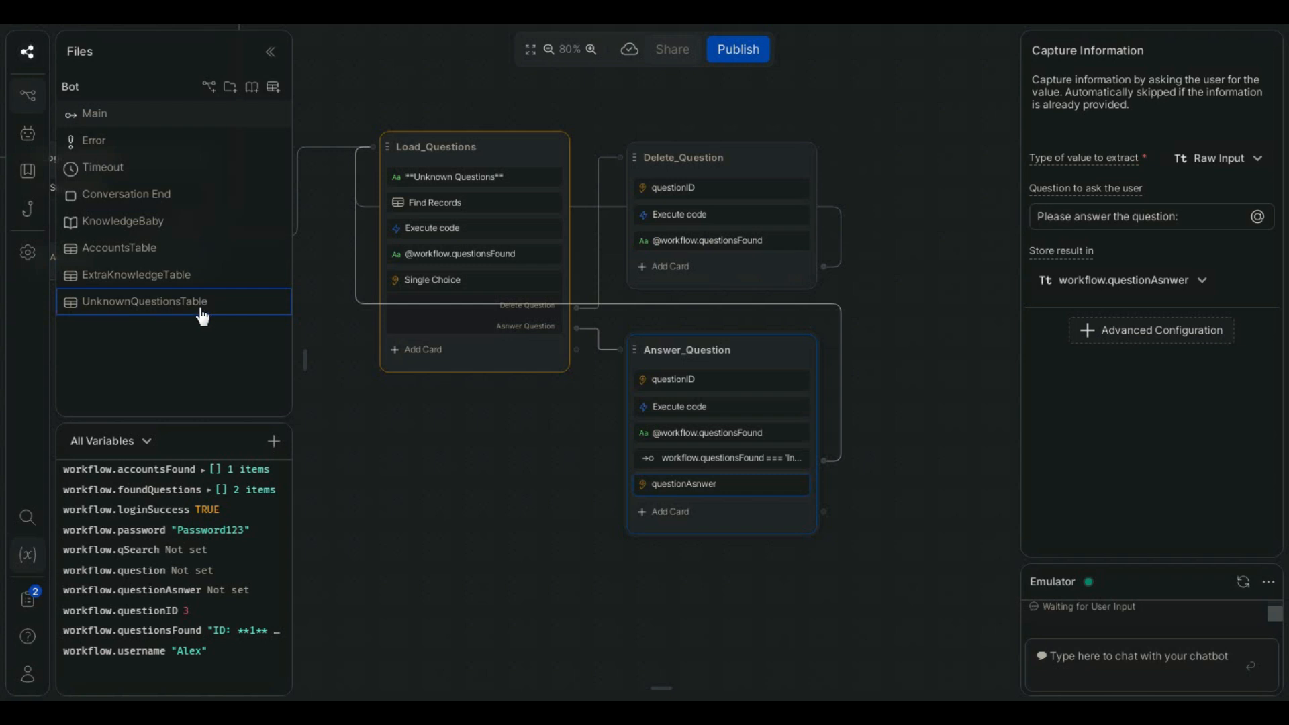
left_click(845, 538)
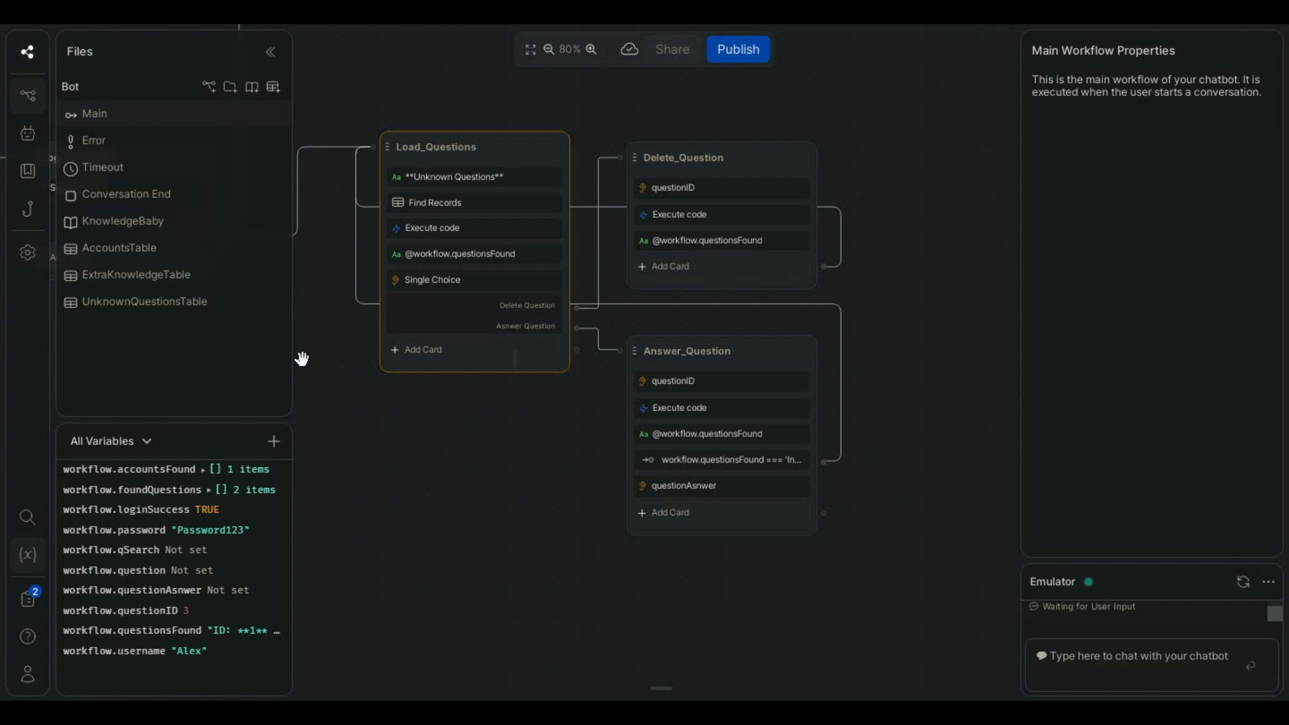
- Add an Execute code card below the answer capture and paste the code that builds newKnowledge and creates its record in ExtraKnowledgeTable
mouse_move(302, 359)
scroll(345, 363, "up", 5)
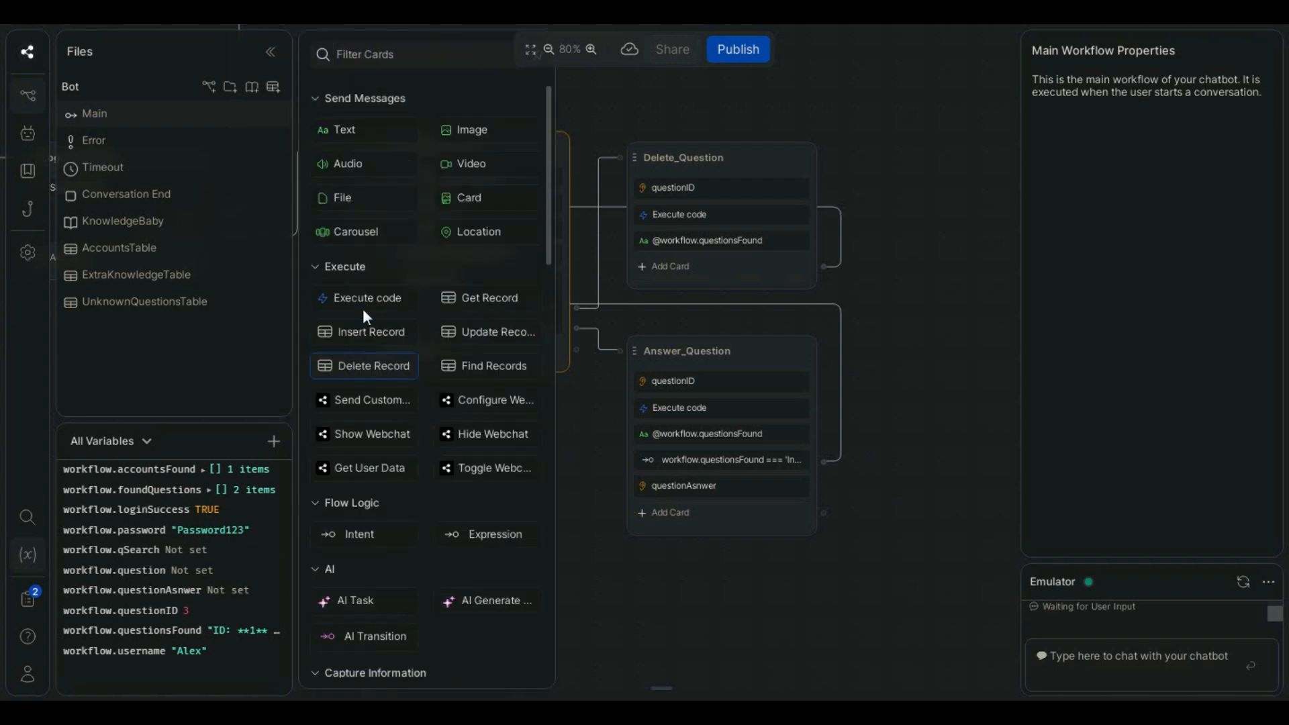
left_click_drag(345, 296, 725, 537)
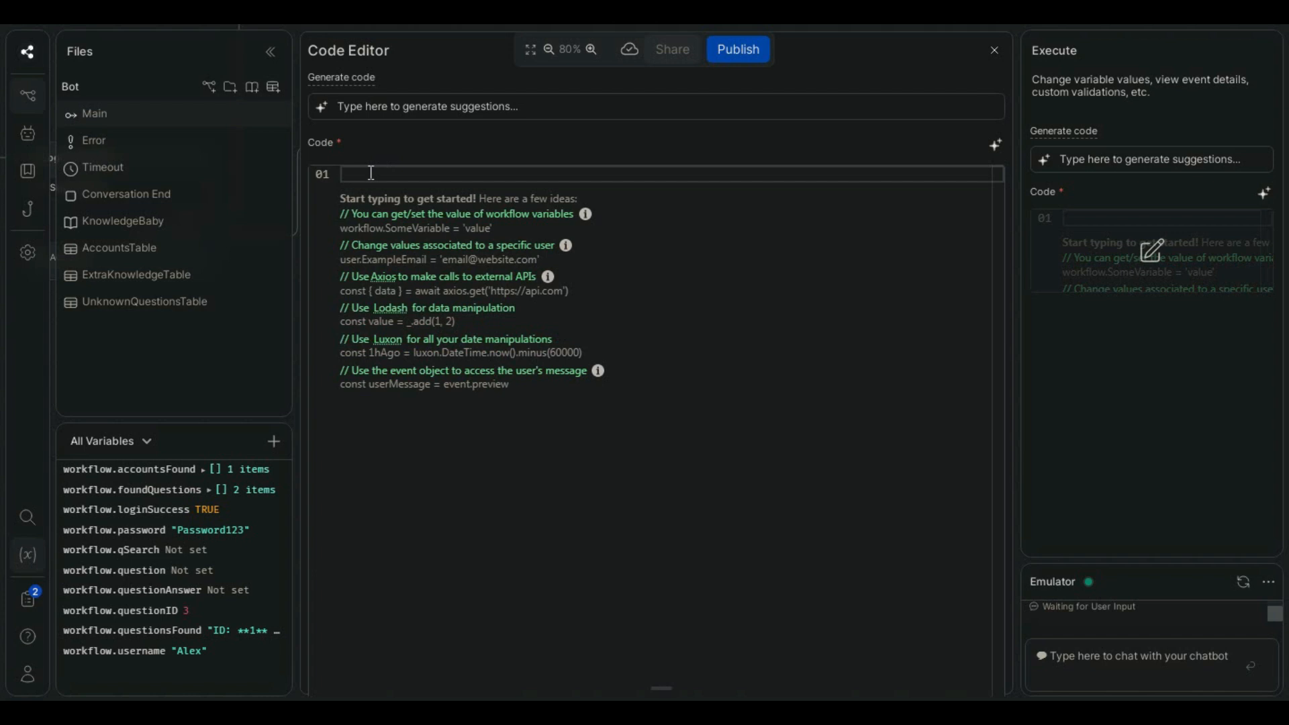
type("const newKnowledge = 'Question: ' + workflow.qSearch + '\\nAnswer: ' + workflow.questionAnswer  await ExtraKnowledgeTable.createRecord({ Knowledge: newKnowledge}) await ExtraKnowledgeTable.deleteRecord(workflow.questionID) workflow.questionsFound = 'New Knowledge added: ' + newKnowledge")
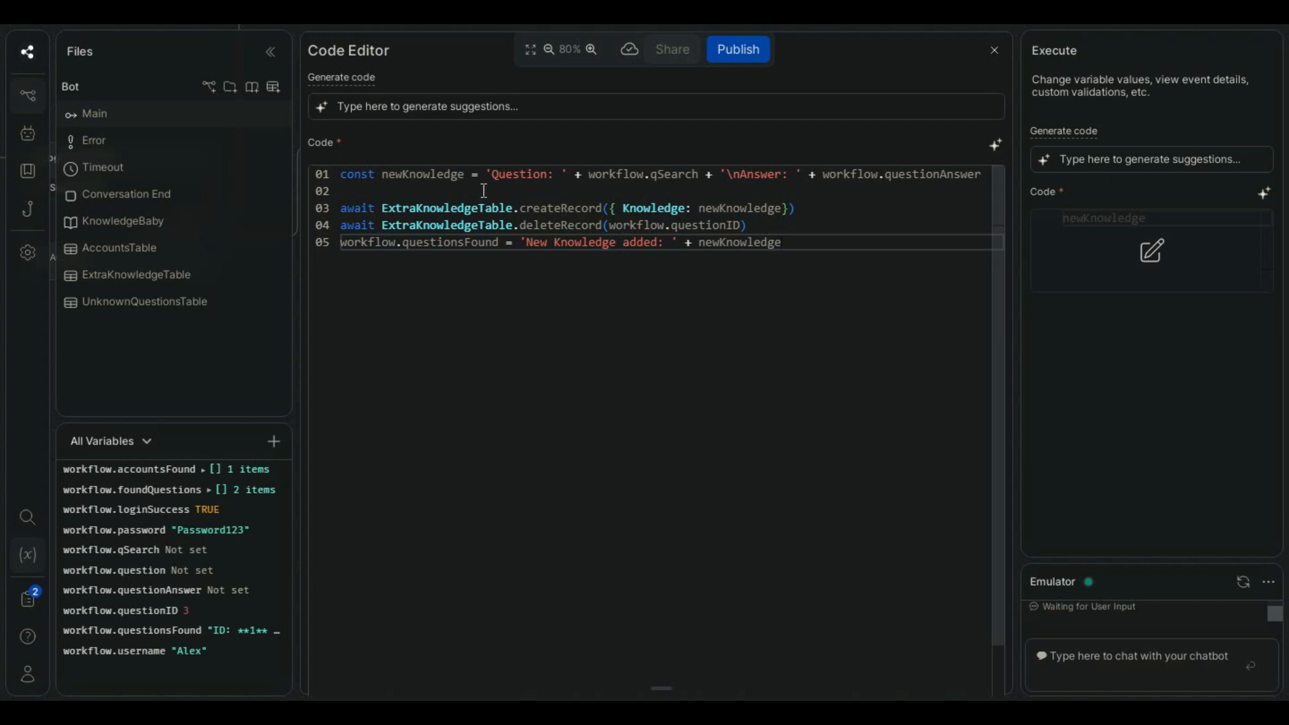
left_click(413, 175)
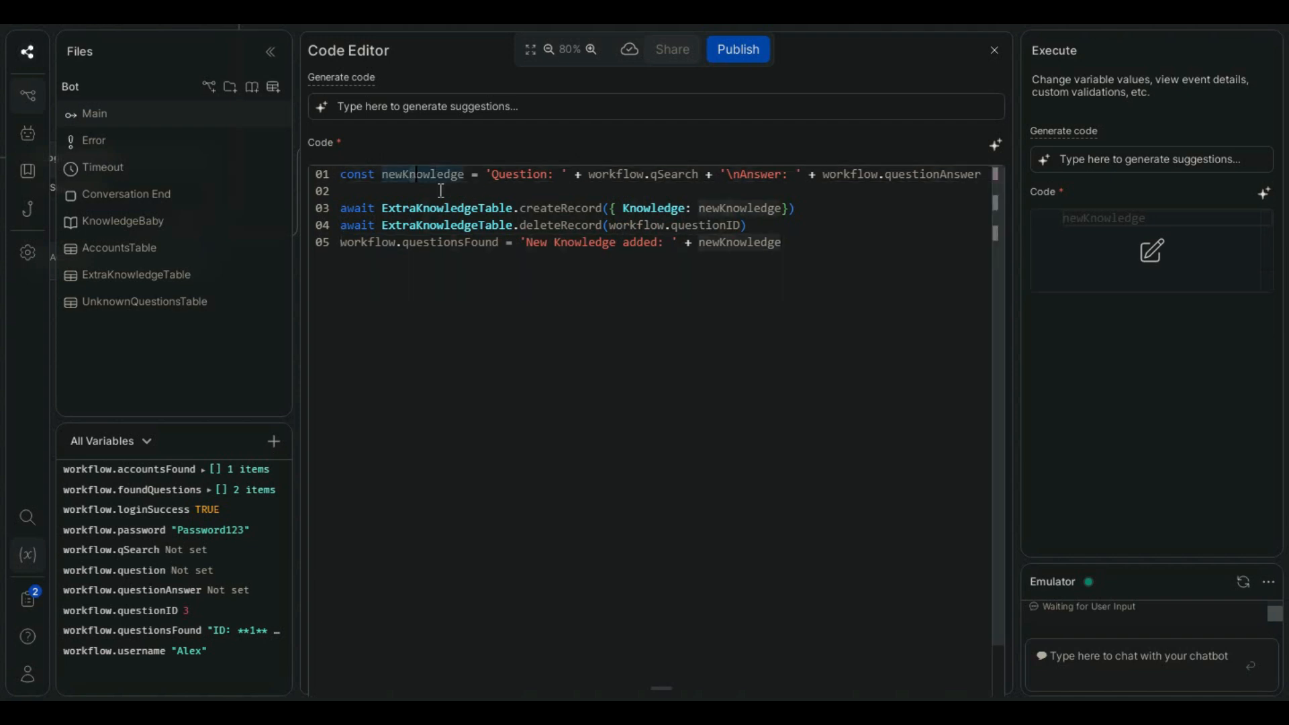
left_click(504, 174)
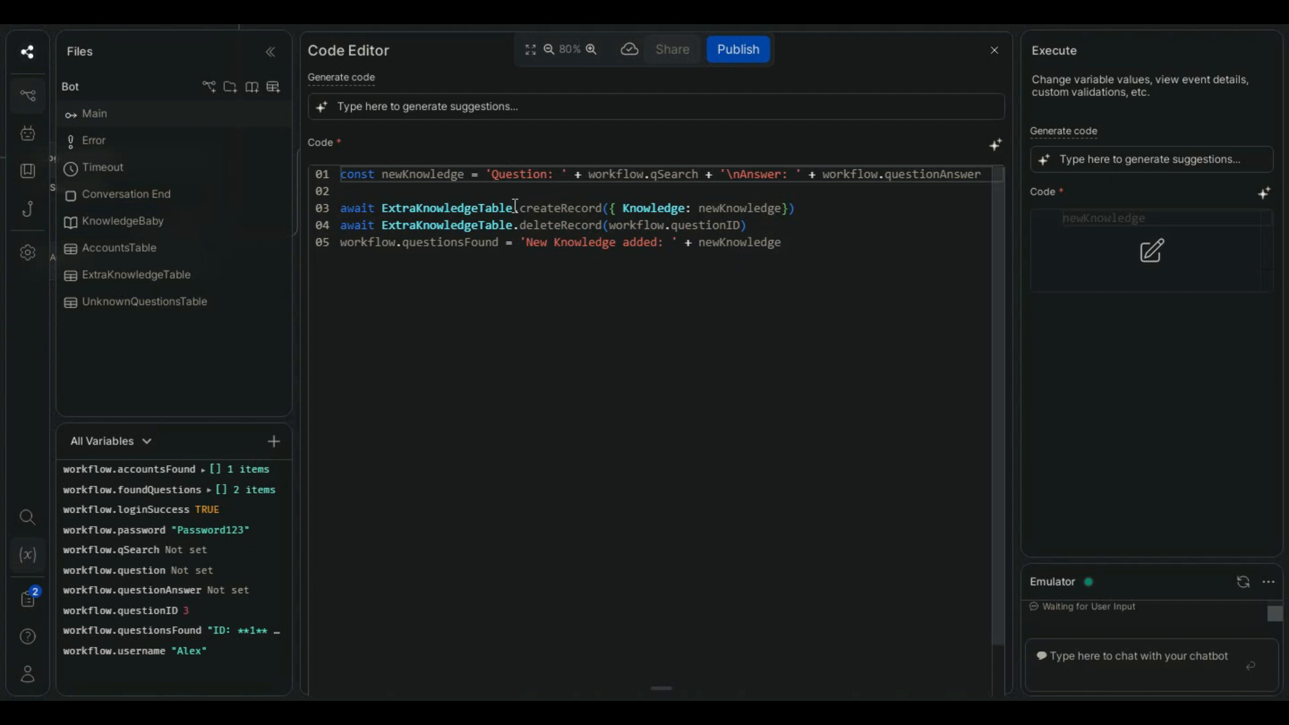
left_click_drag(514, 209, 605, 204)
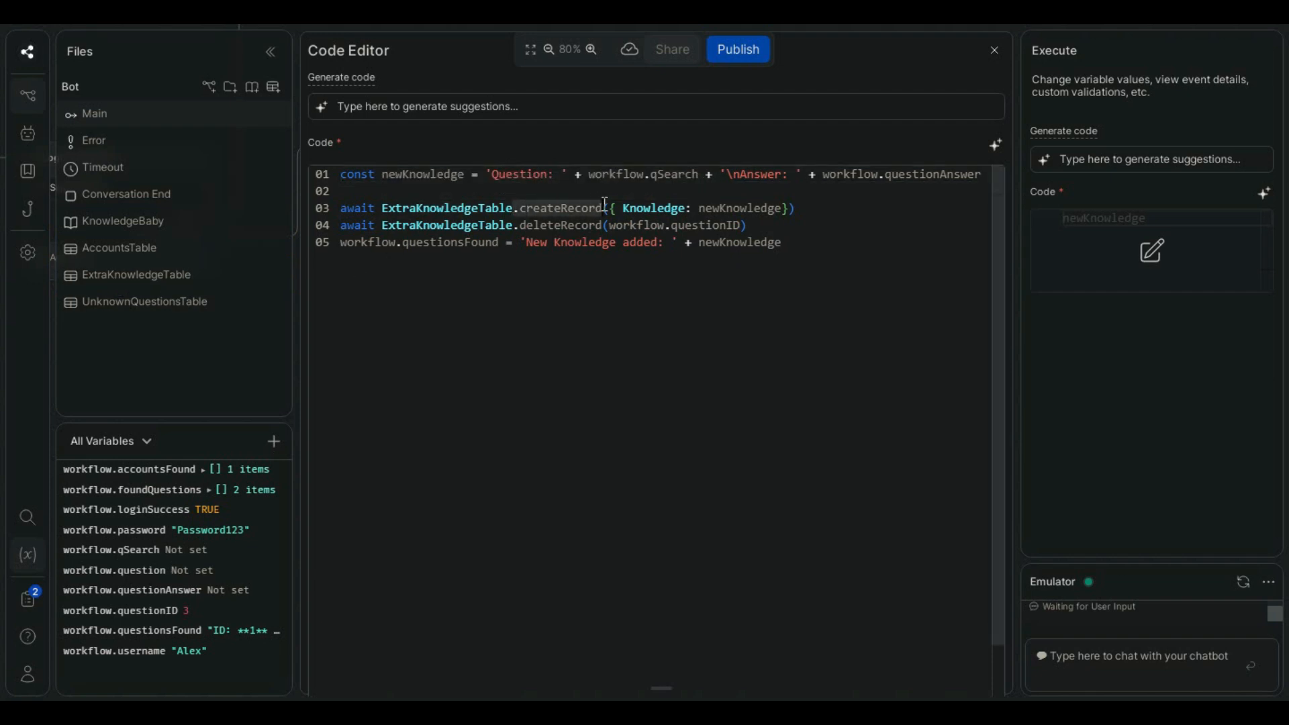
left_click(436, 176)
- Change the table in the code's deleteRecord call from ExtraKnowledgeTable to UnknownQuestionsTable
left_click(751, 226)
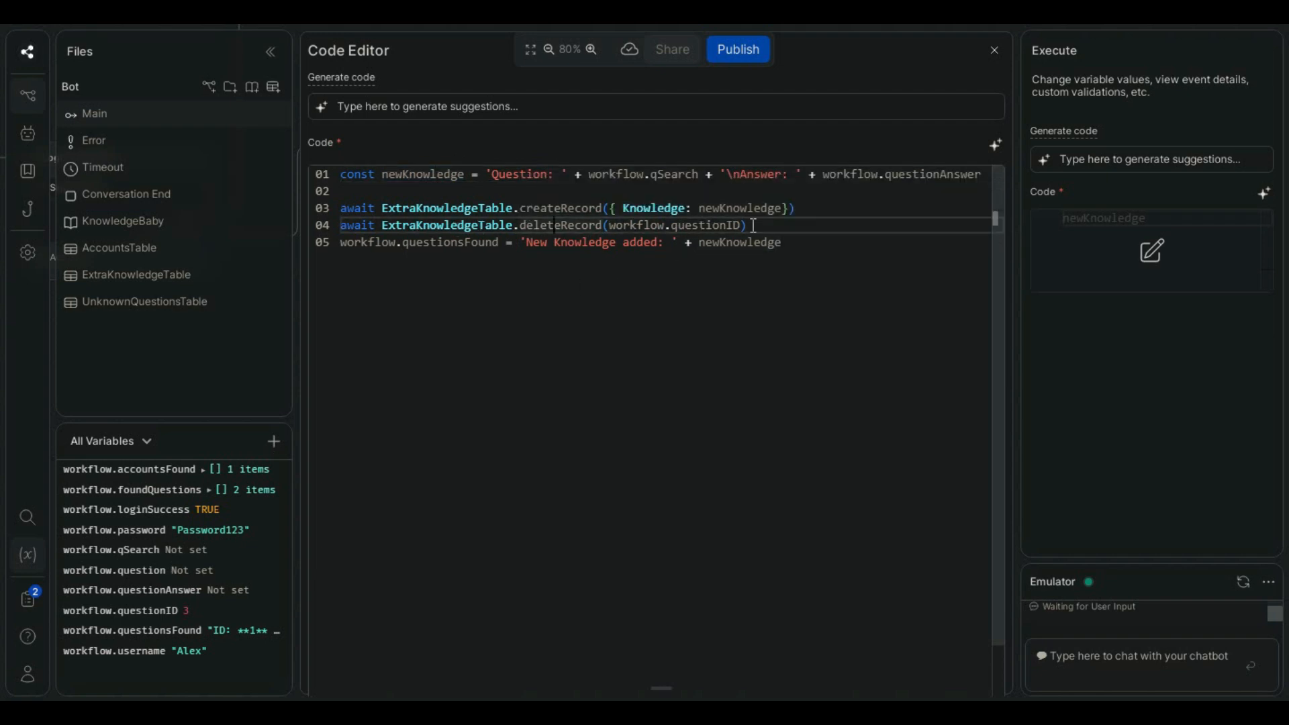
double_click(385, 227)
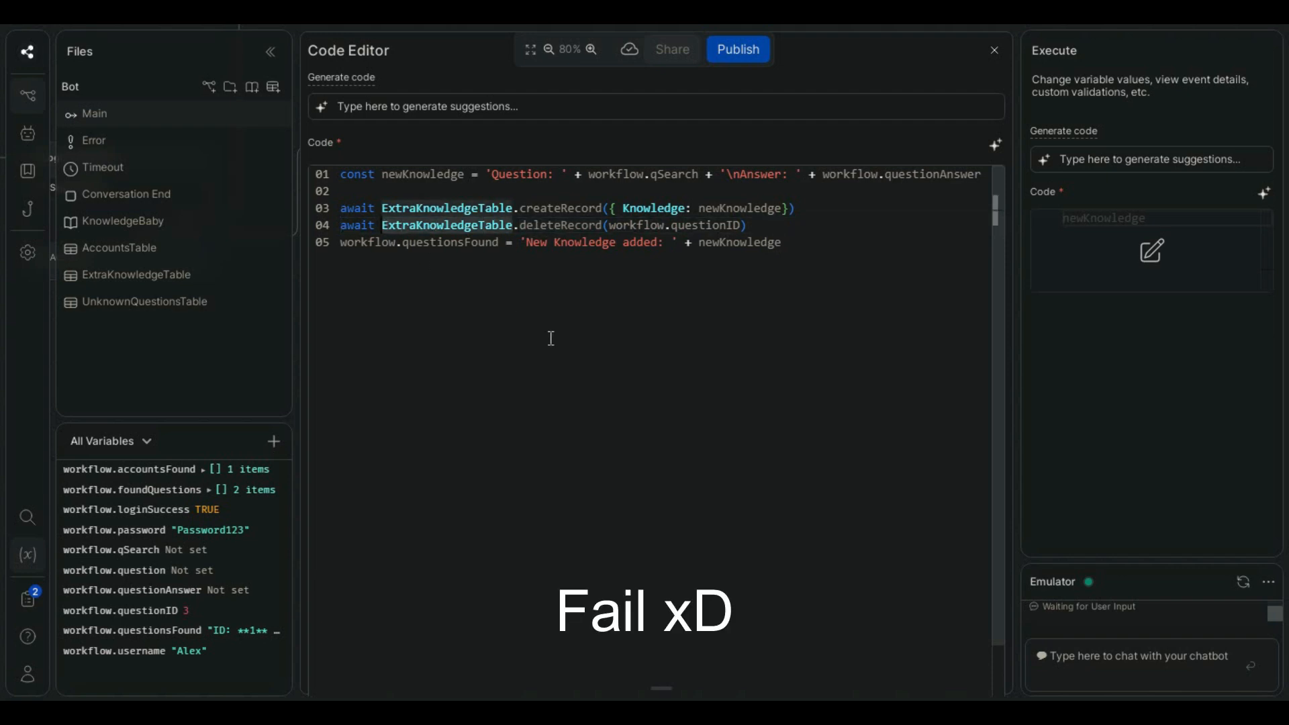
type("Un")
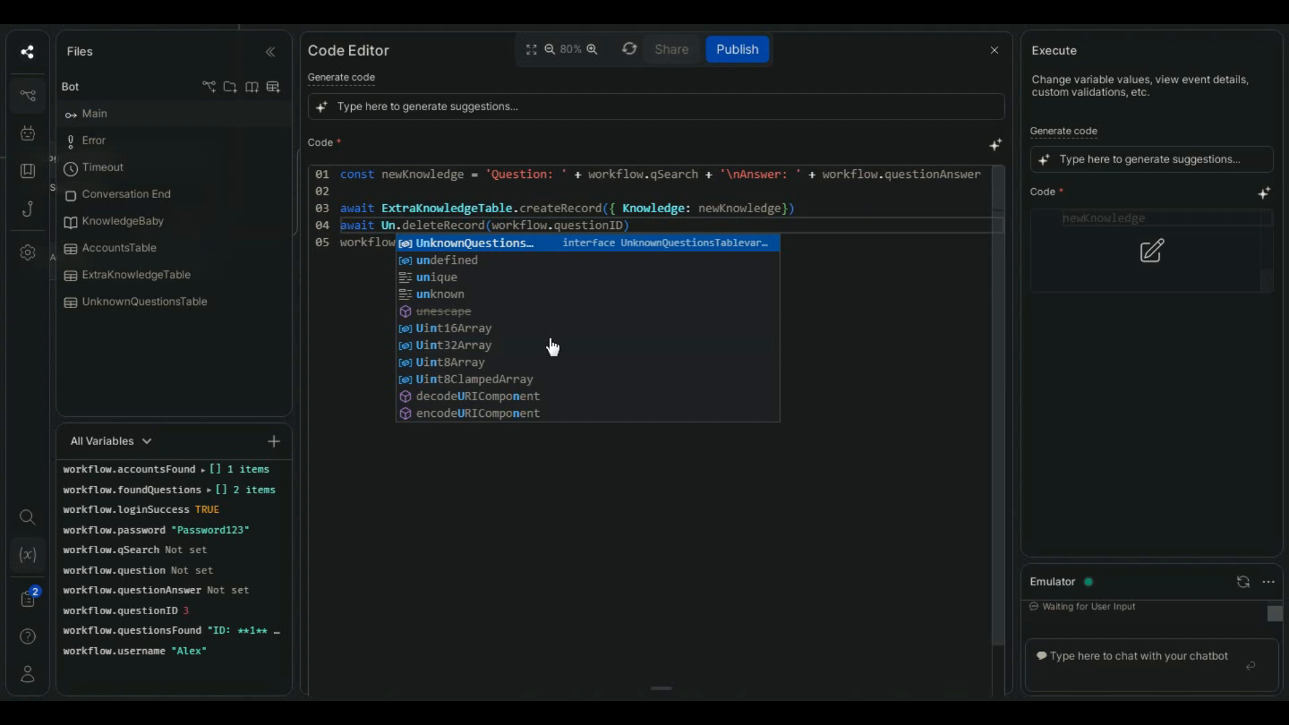
type("know")
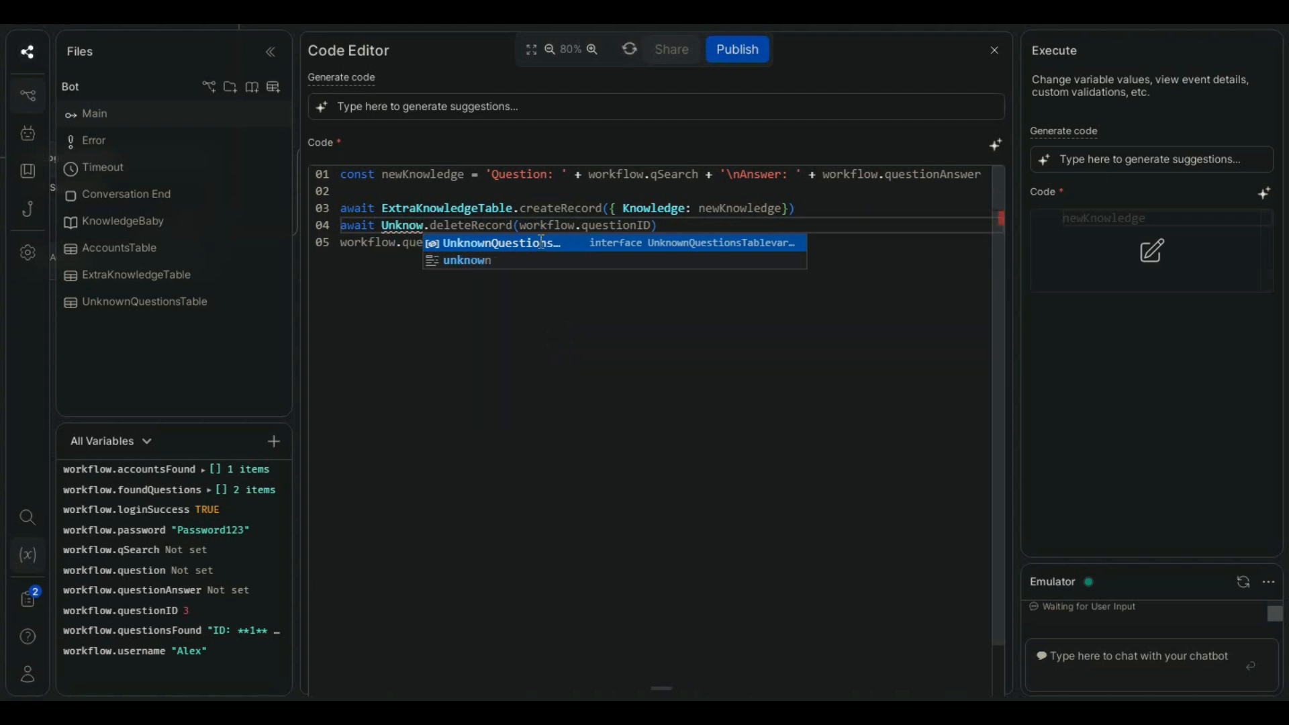
left_click(541, 243)
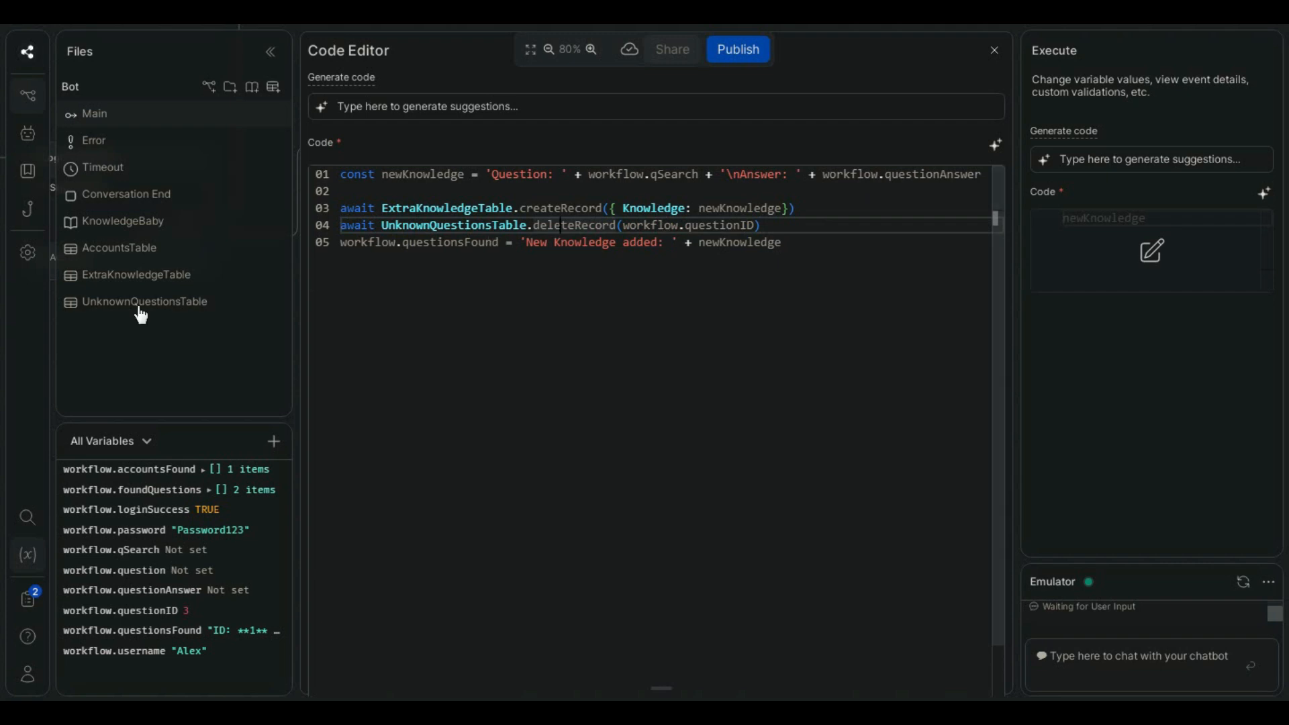
- Review the deleteRecord line and the workflow.questionsFound message in the code, then close the code editor
mouse_move(719, 228)
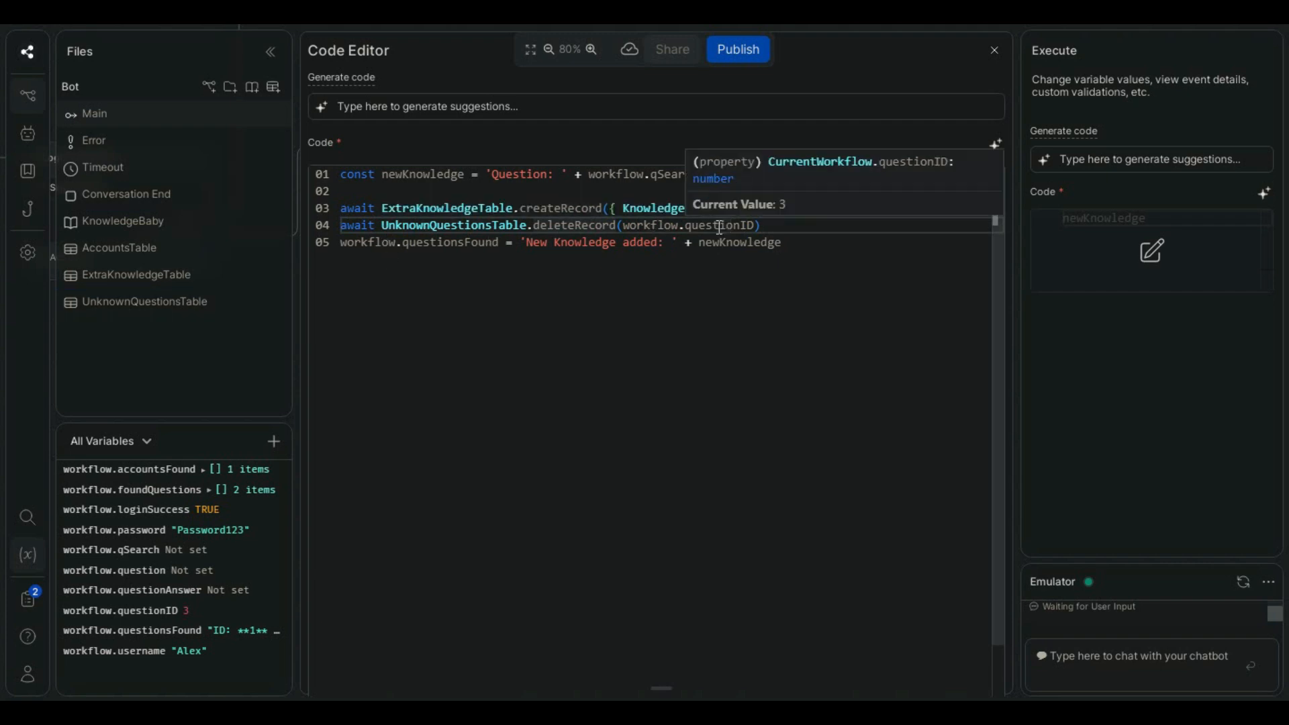
left_click_drag(788, 227, 385, 226)
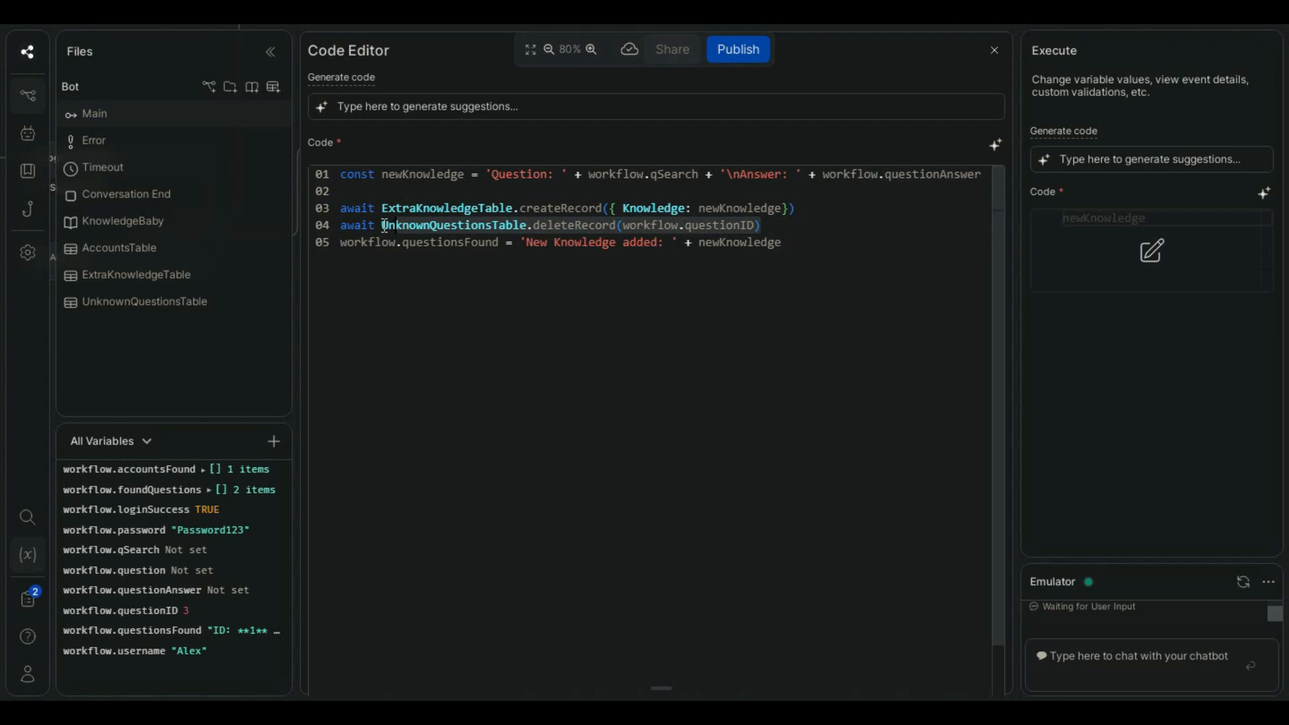
left_click(566, 232)
left_click(541, 243)
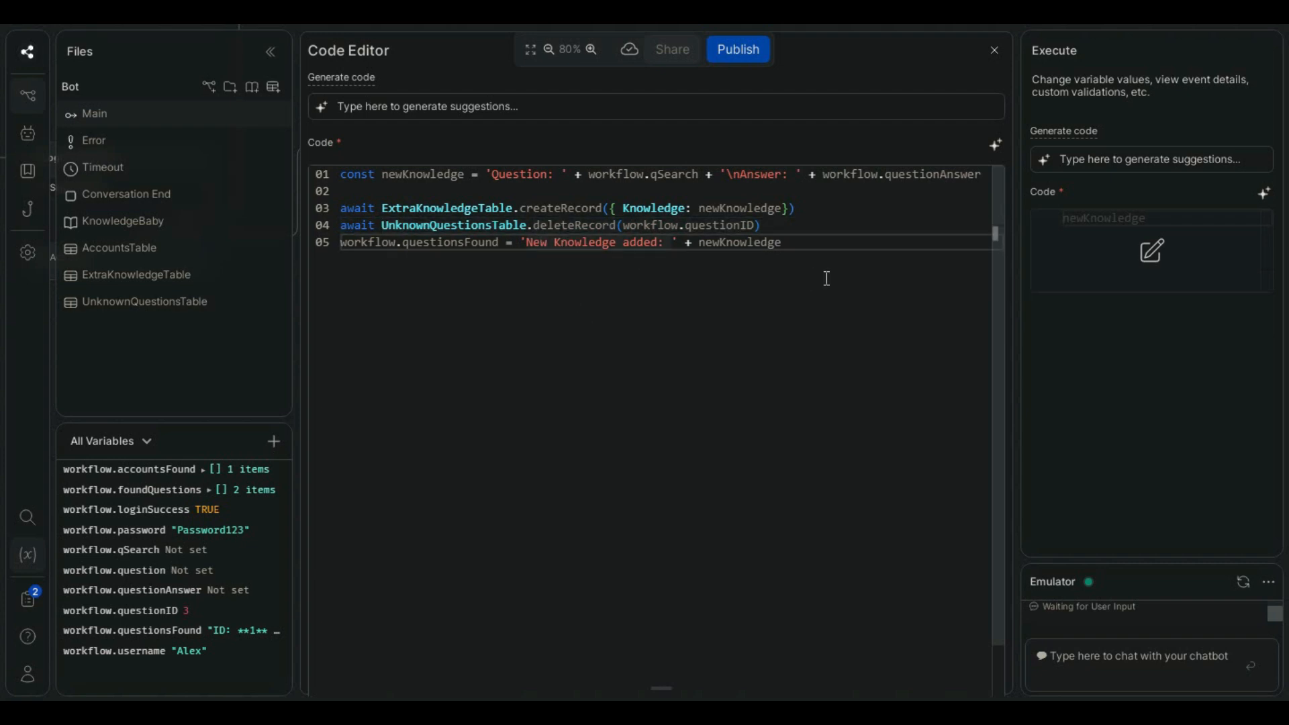
left_click(179, 305)
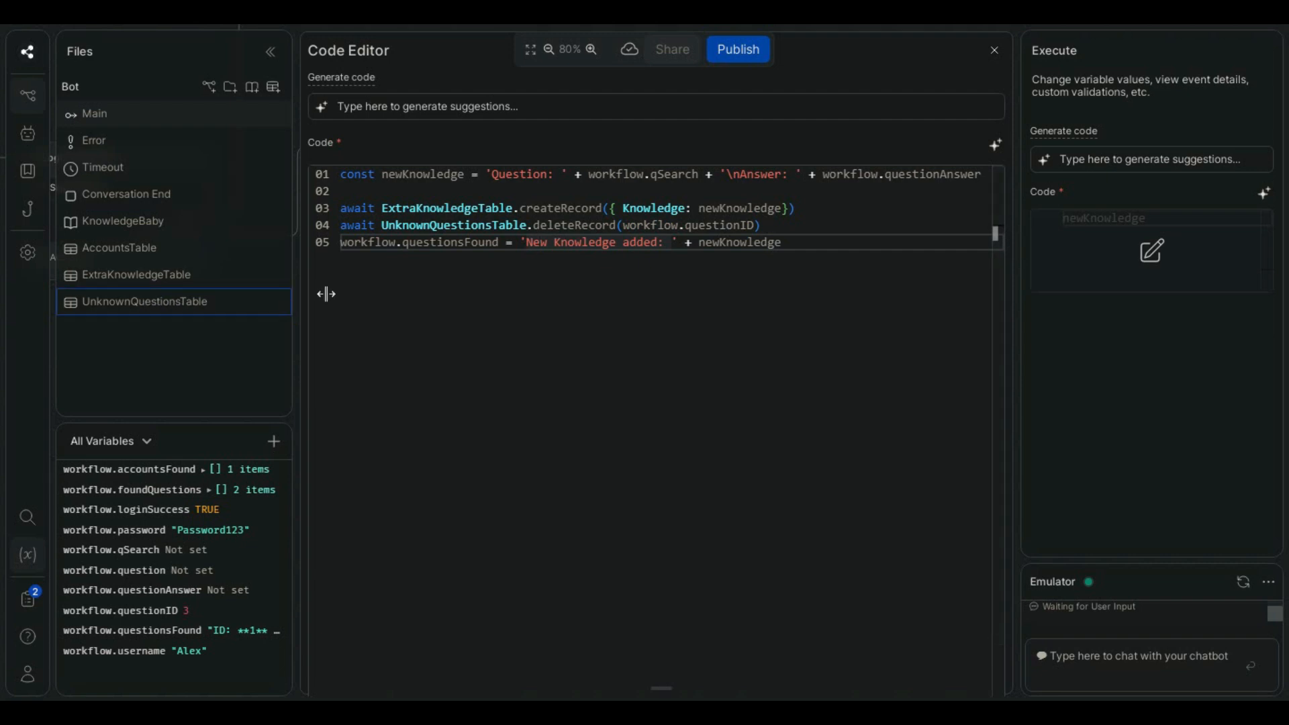
left_click(795, 230)
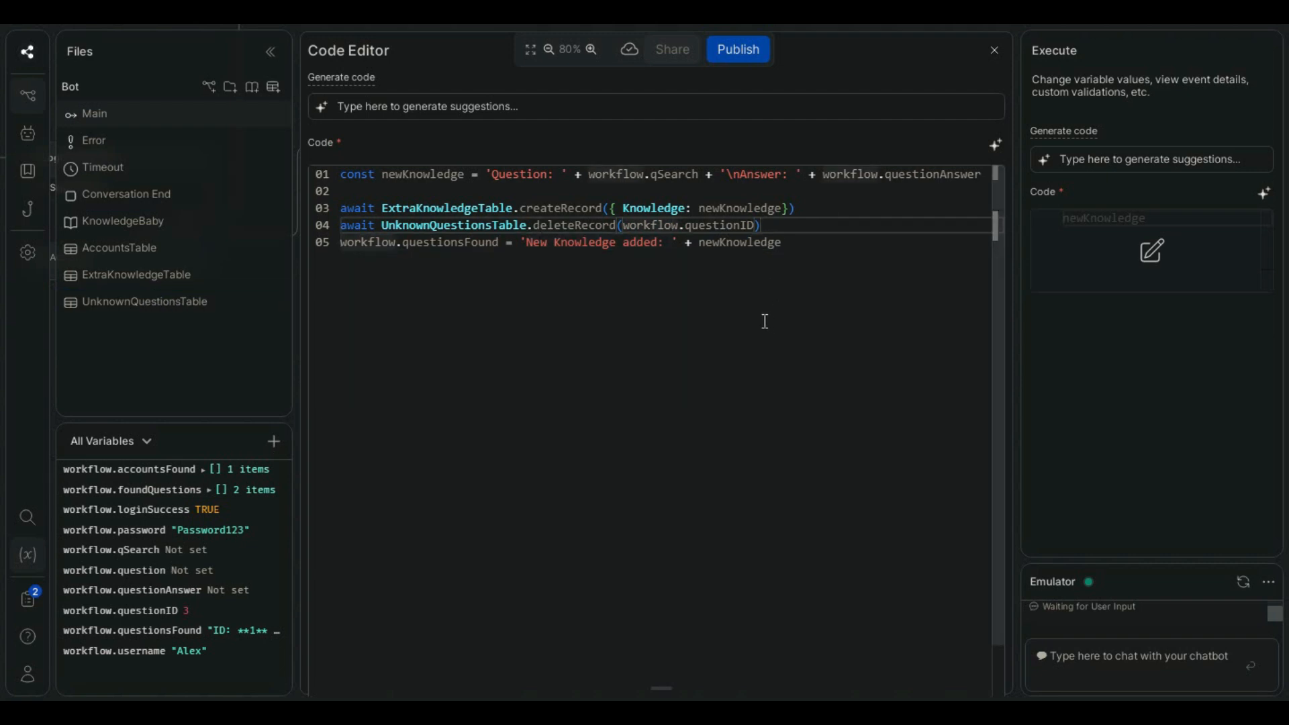
left_click_drag(374, 242, 522, 246)
left_click_drag(388, 243, 510, 241)
left_click(733, 242)
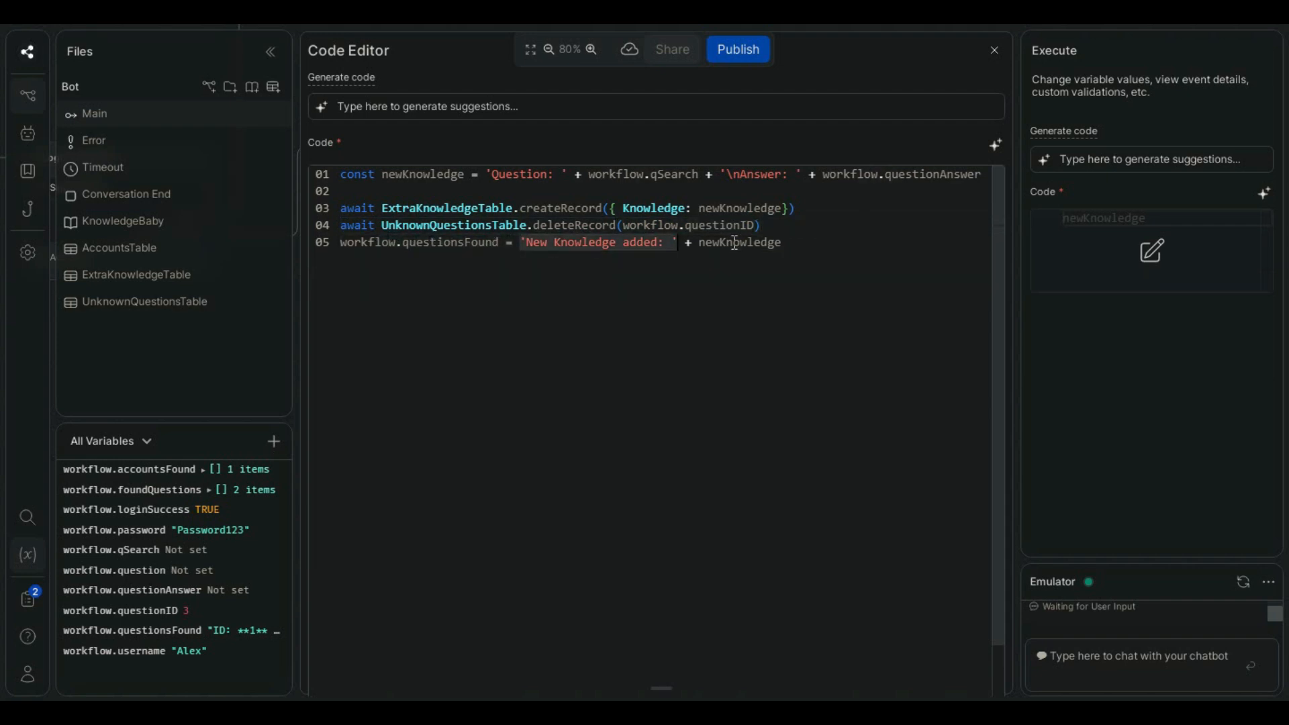
left_click(994, 50)
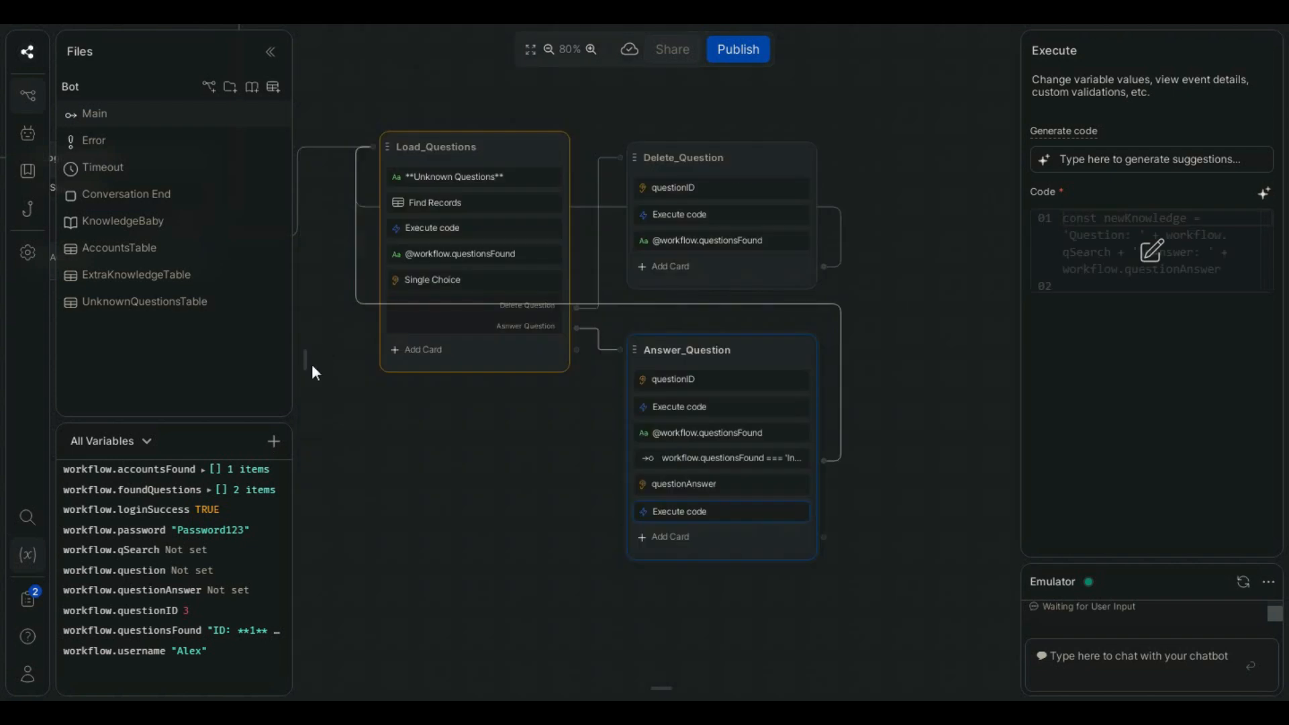
mouse_move(308, 364)
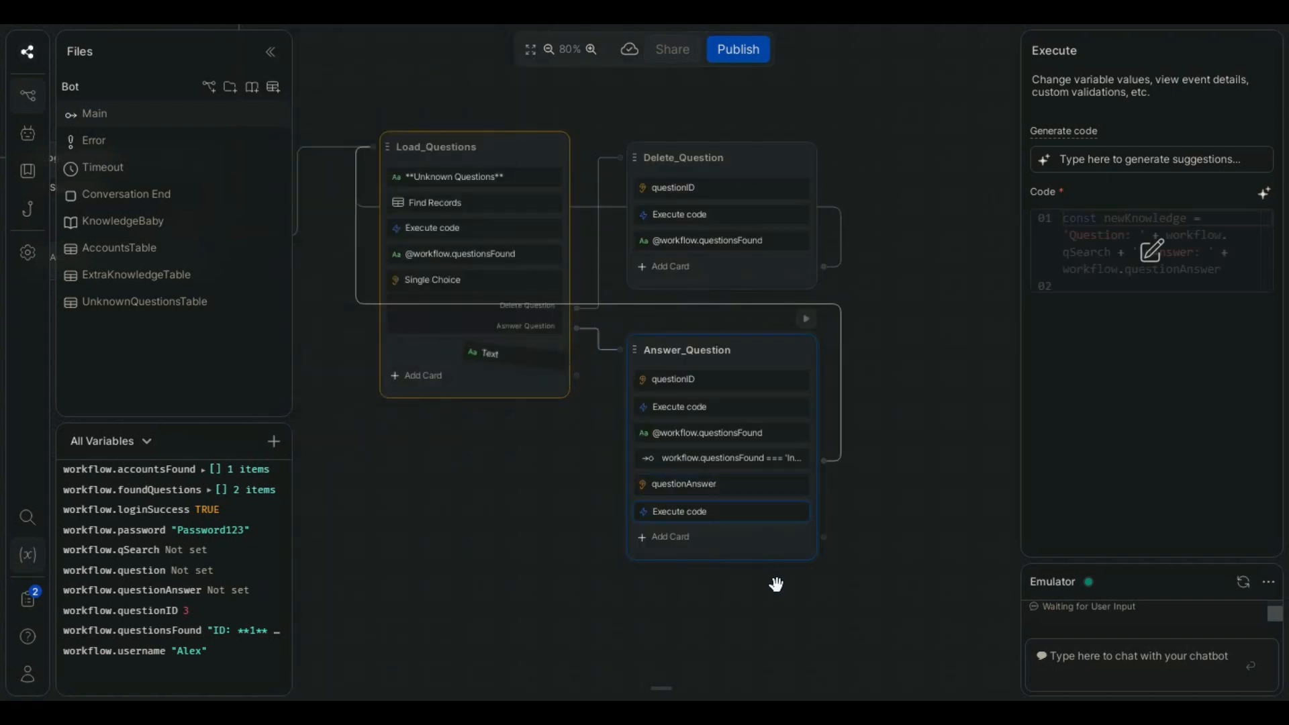
left_click_drag(848, 633, 948, 671)
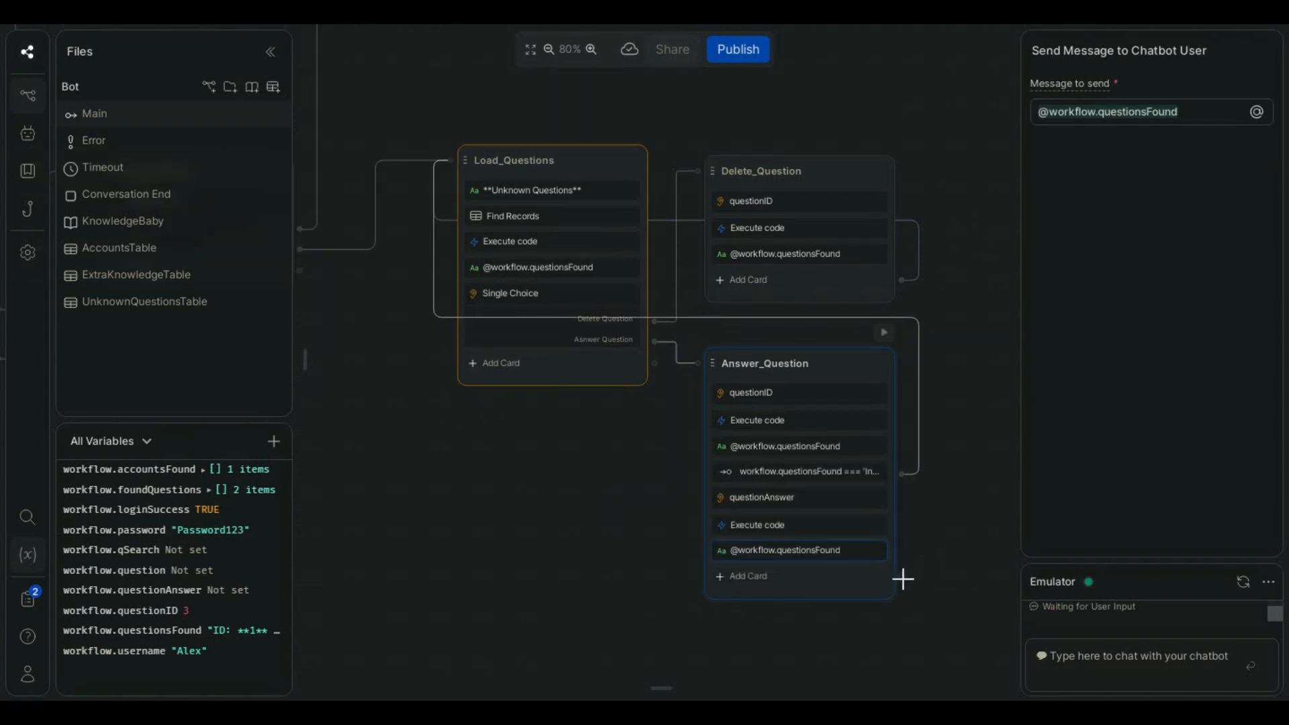
left_click_drag(901, 576, 456, 171)
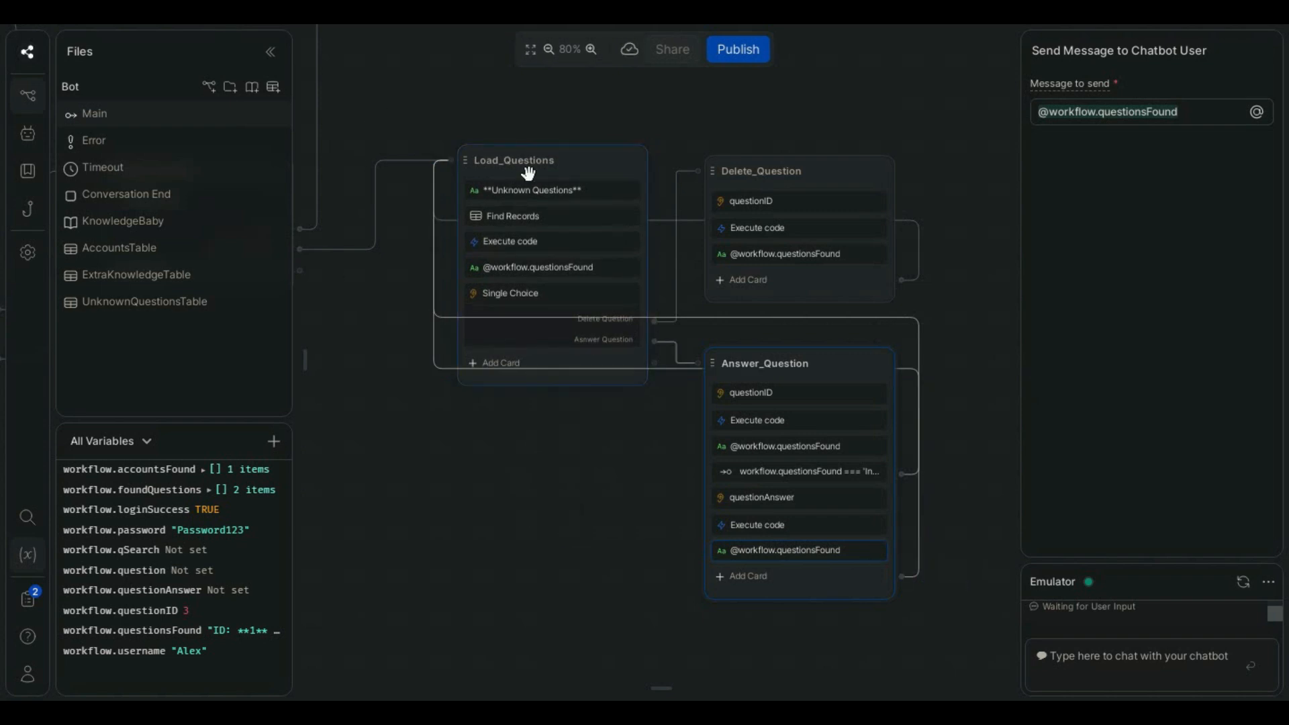
- In a fresh emulator conversation, open Unknown Questions, choose to answer a question, and submit question ID 1
left_click(1102, 661)
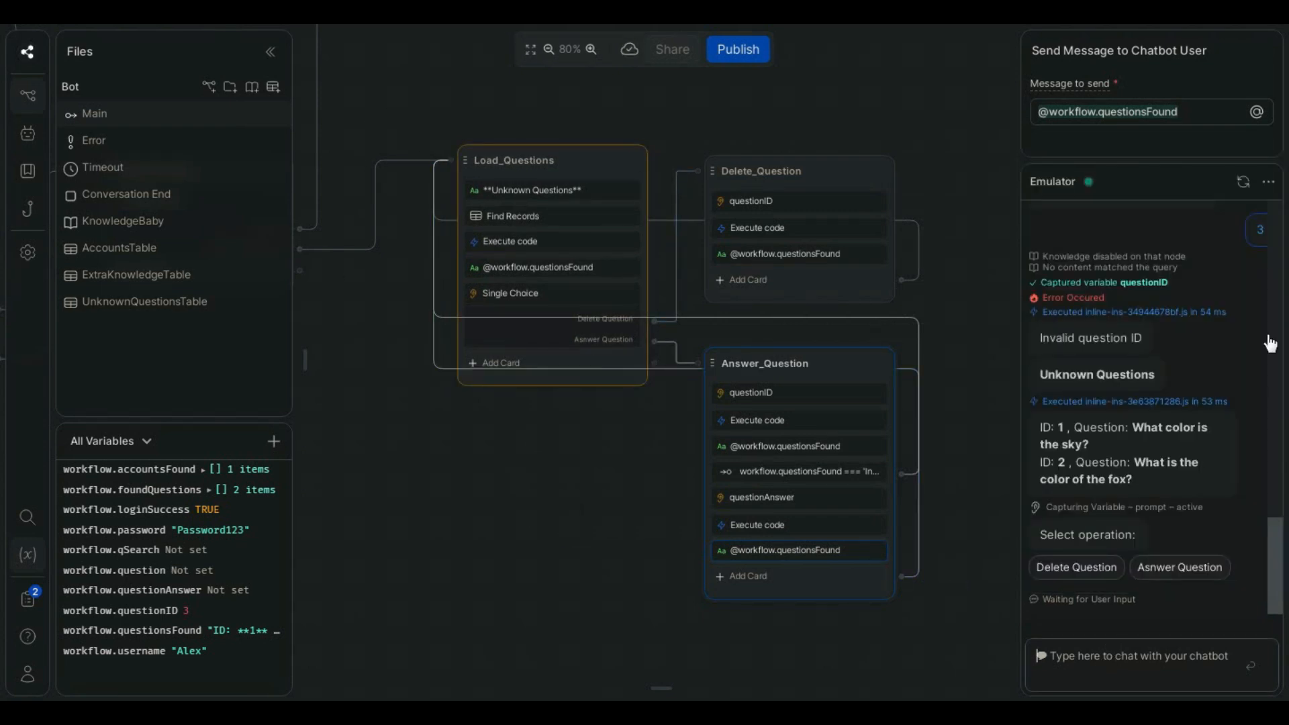
left_click(1243, 181)
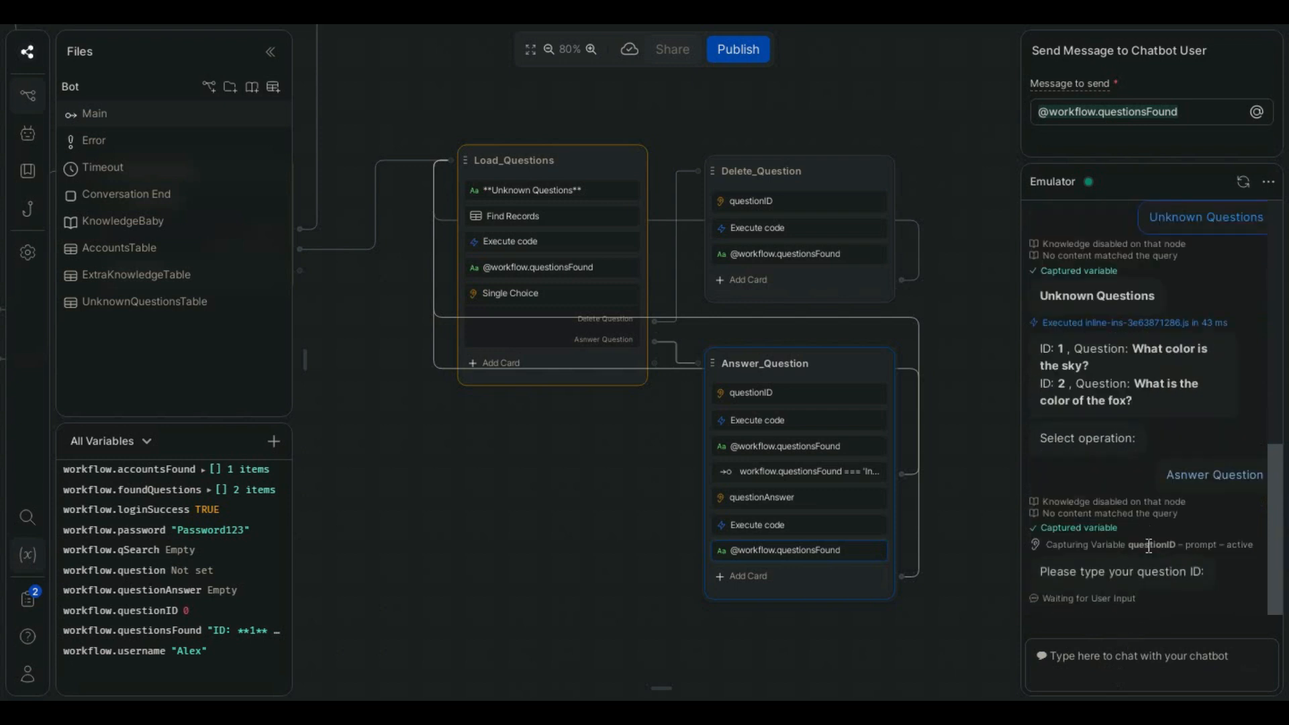
left_click(1118, 657)
type("1")
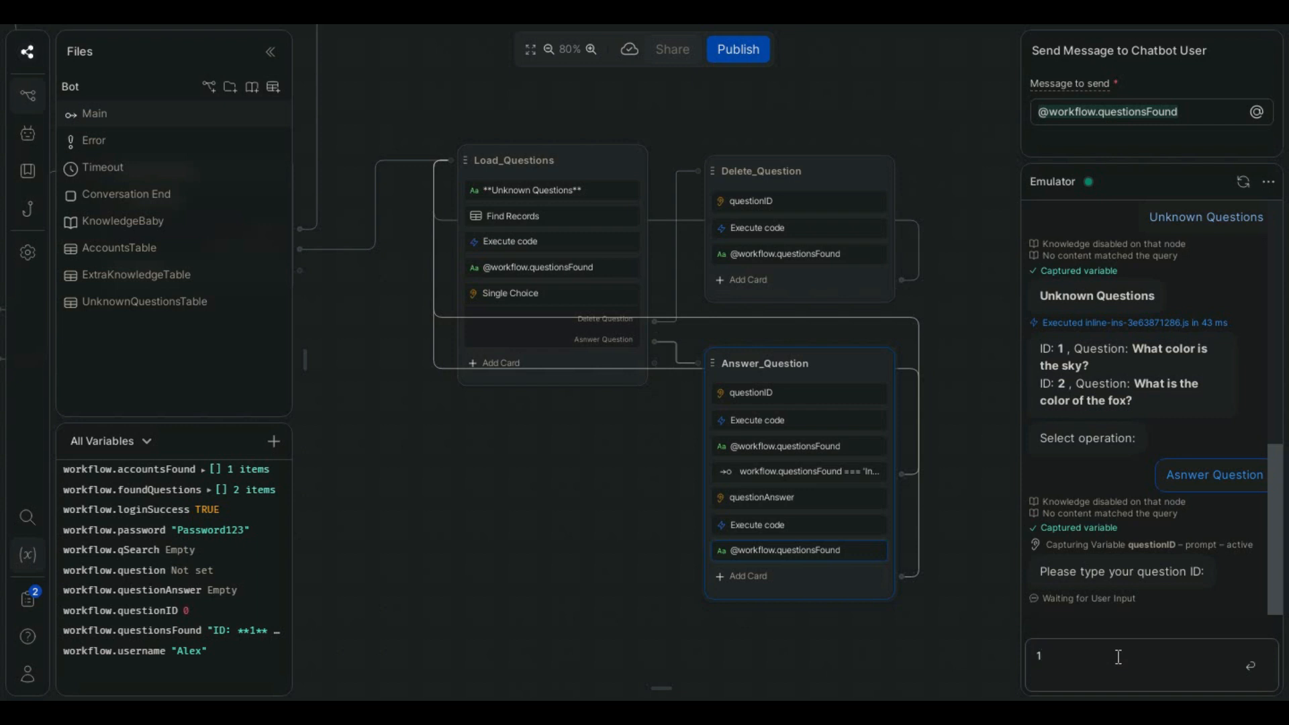
key("Return")
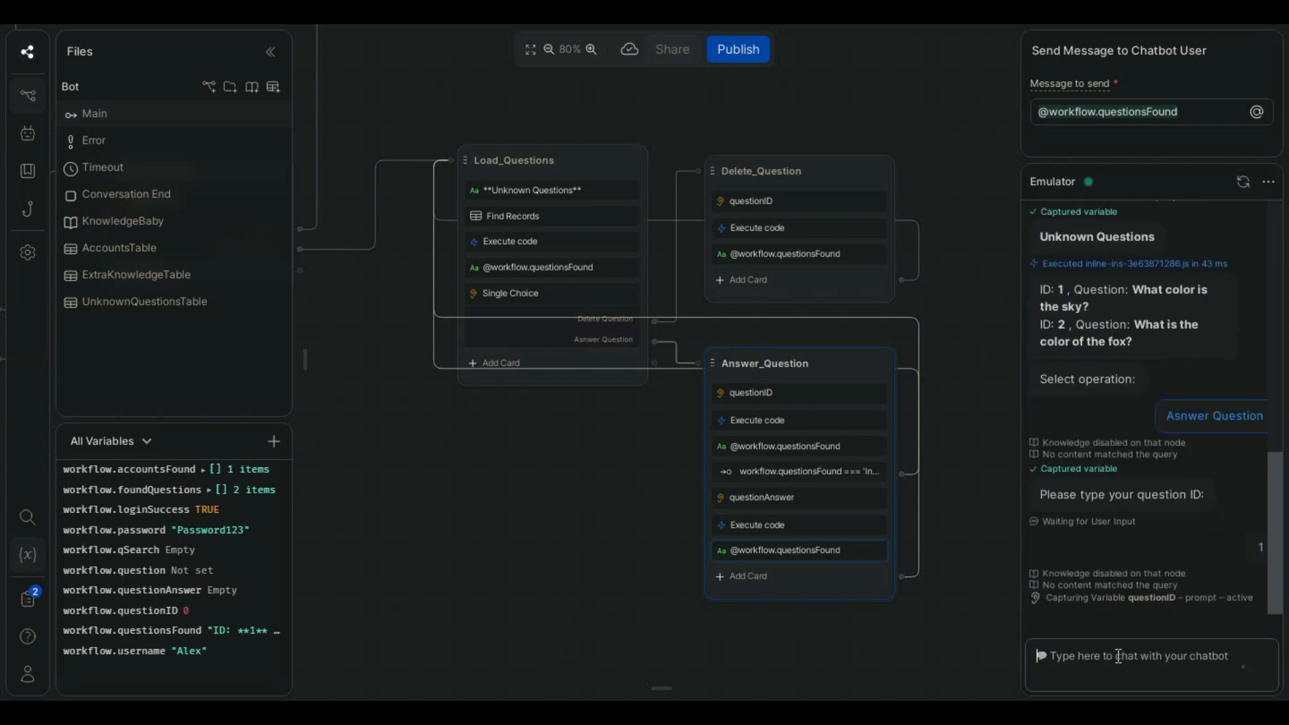
- Replace ExtraKnowledgeTable with UnknownQuestionsTable in the getRecord calls of Answer_Question's first Execute code card
mouse_move(1067, 302)
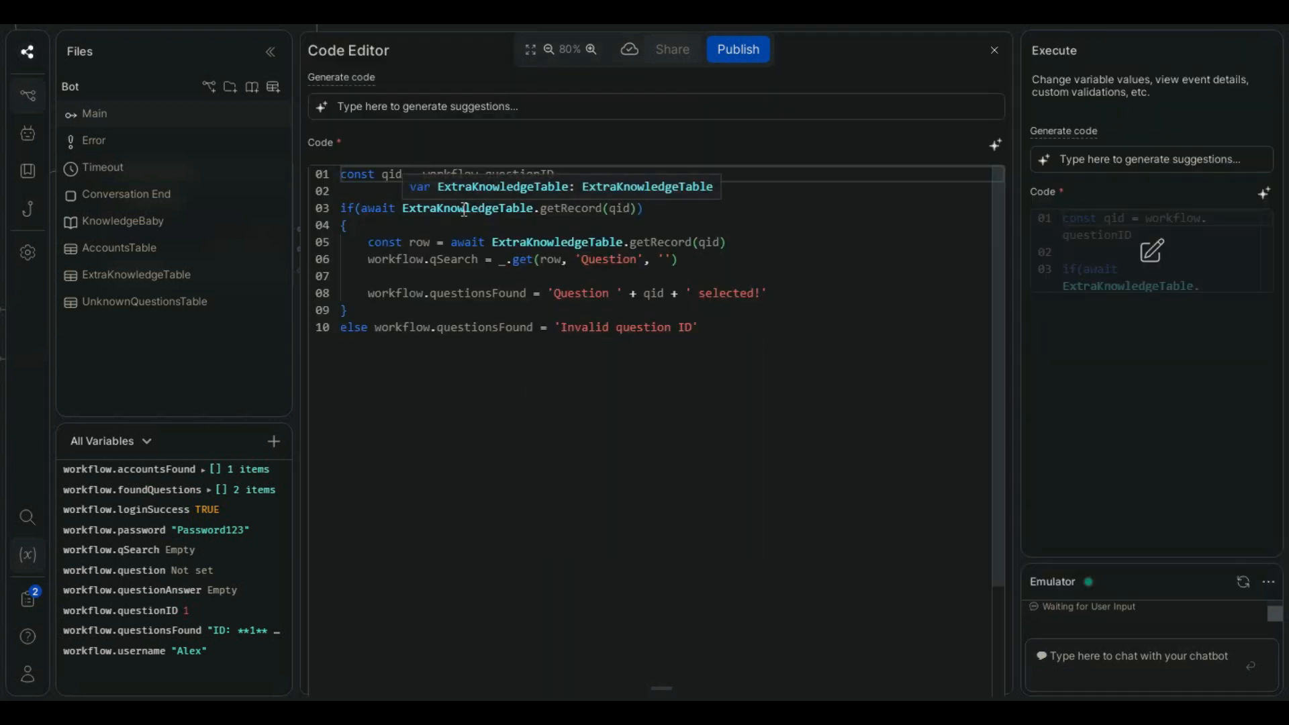
double_click(465, 211)
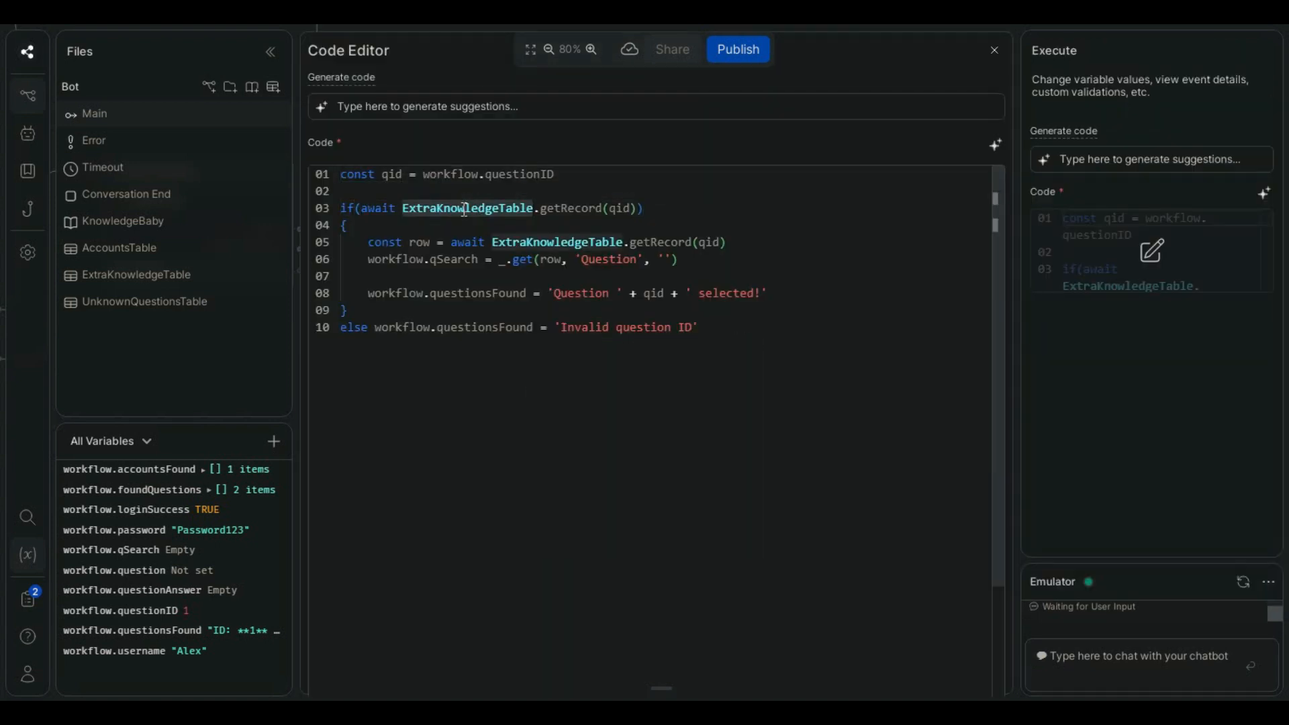
type("Unknown Questions**")
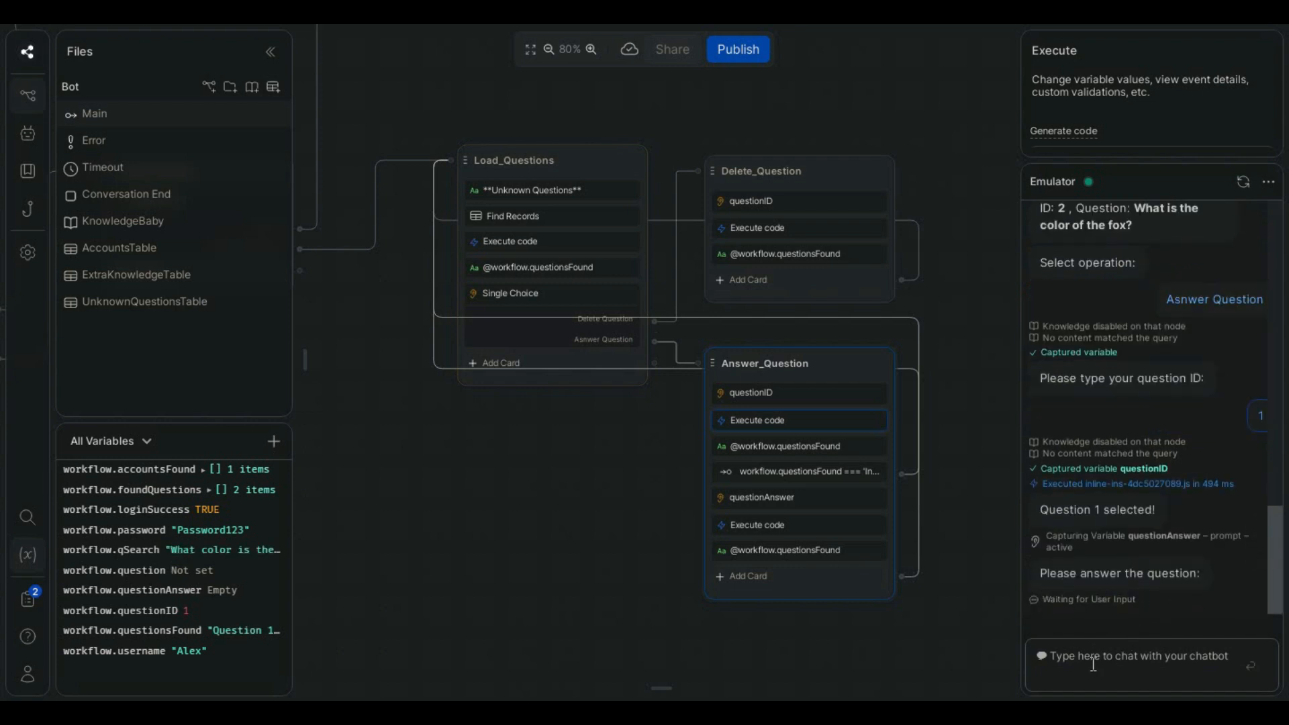
- Answer question 1 in the emulator with "The color of the sky is lightblue"
scroll(1104, 382, "up", 3)
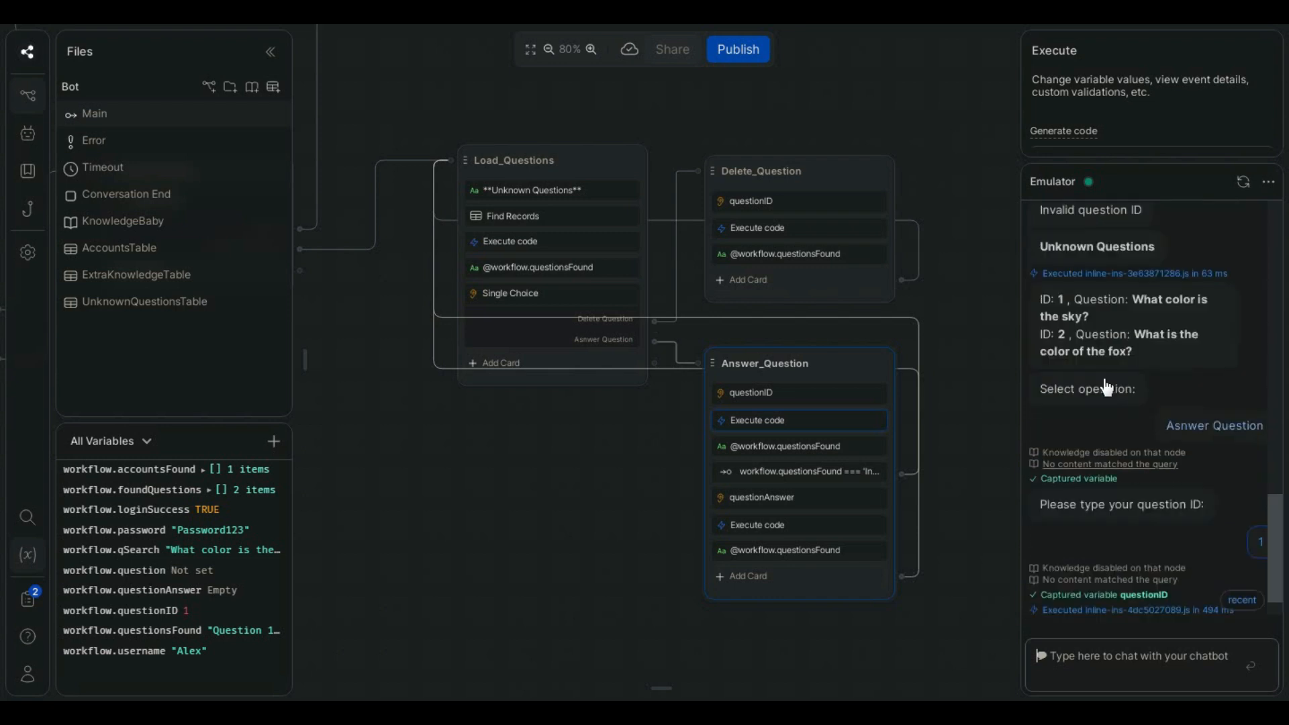
scroll(1215, 367, "down", 3)
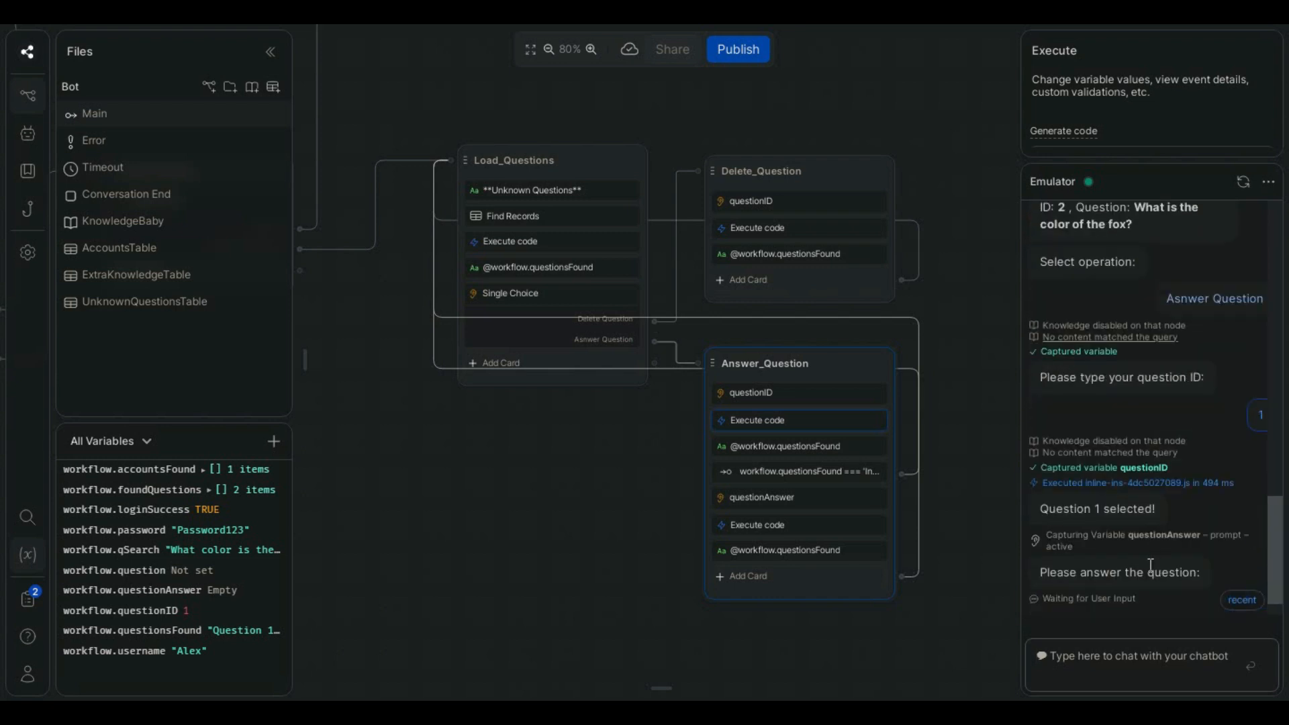
left_click(1092, 648)
type("The color of the sky is lightblue")
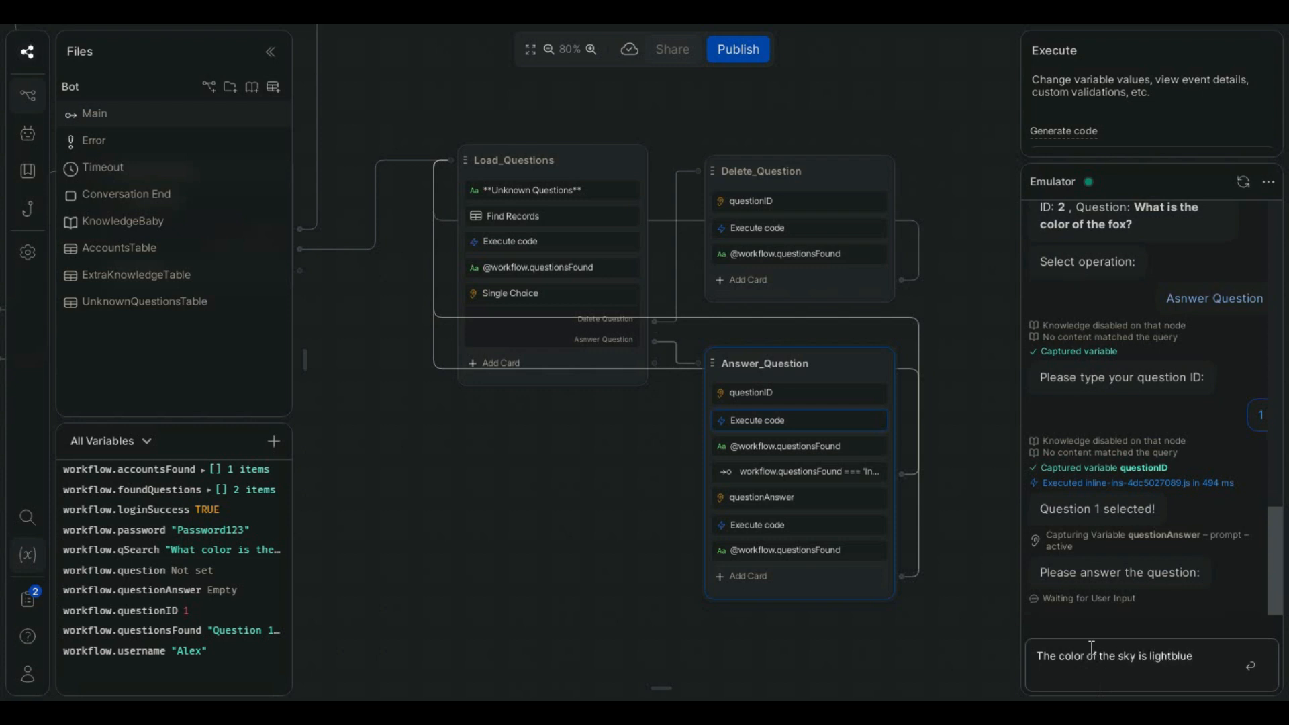
key("Return")
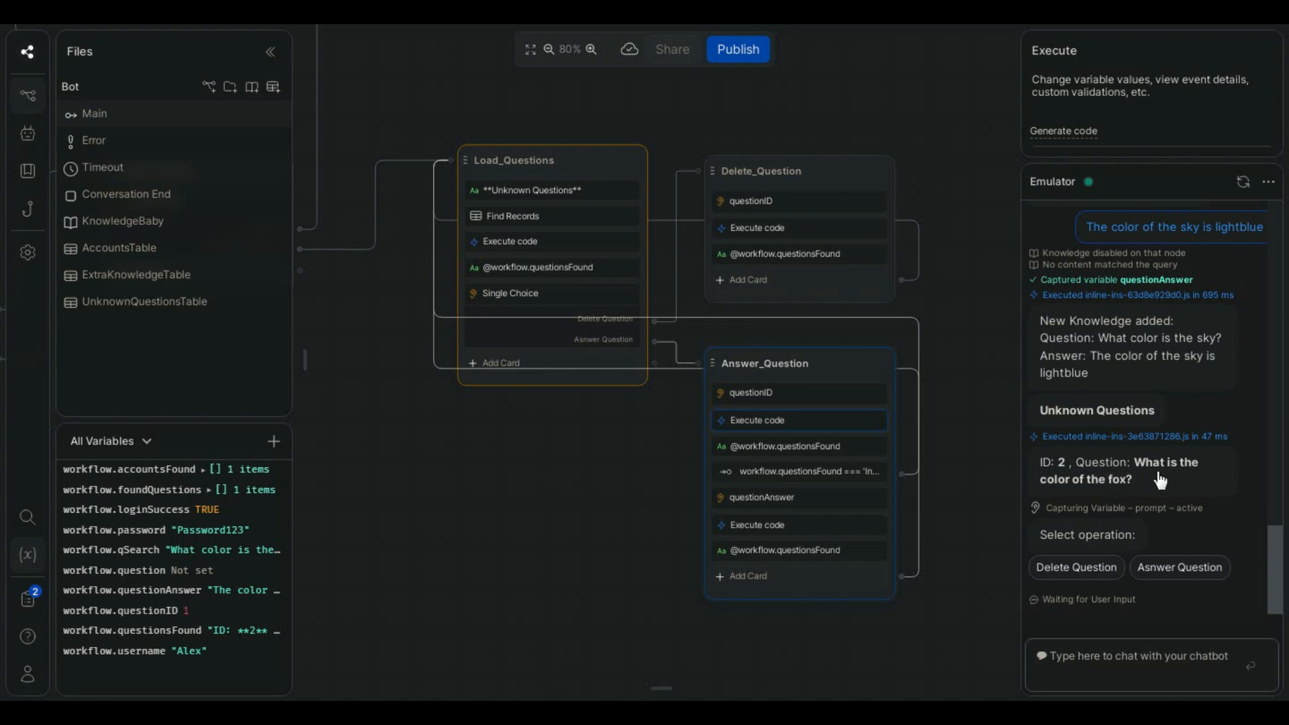
- Check the remaining records in UnknownQuestionsTable and read the full Knowledge entry of record 1 in ExtraKnowledgeTable
left_click(147, 277)
left_click(133, 309)
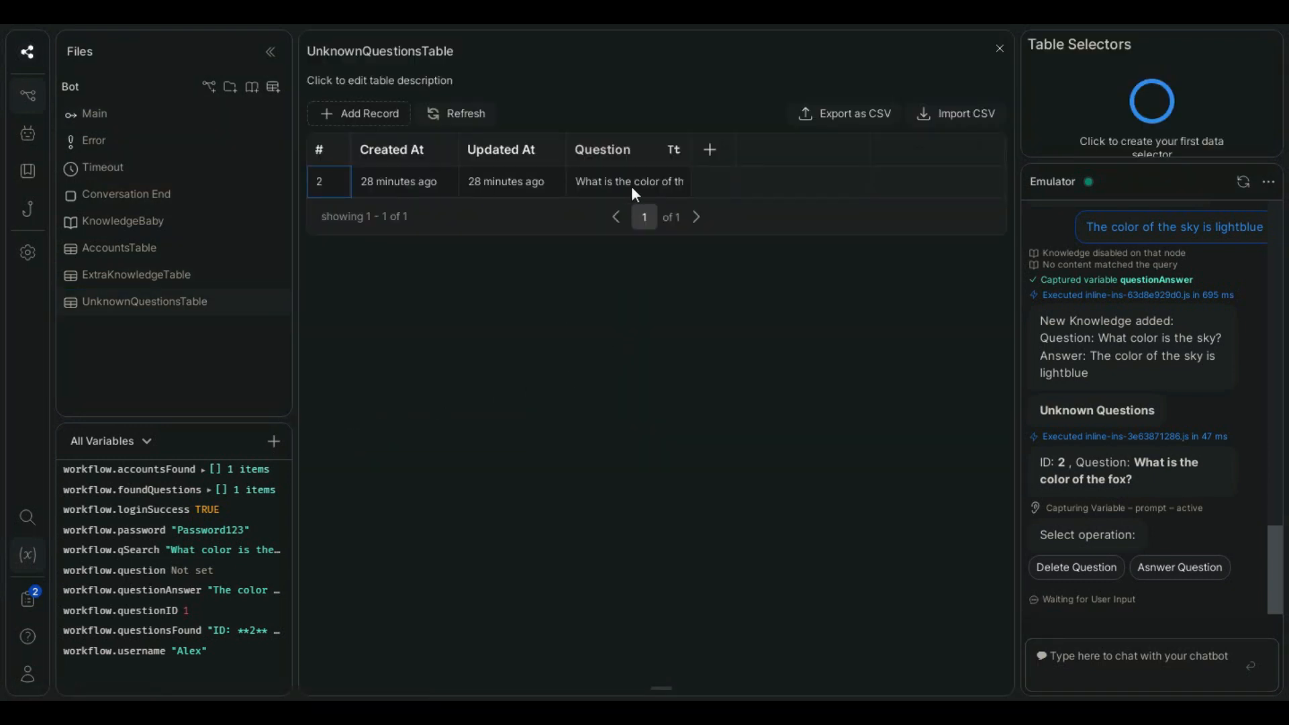
left_click(121, 276)
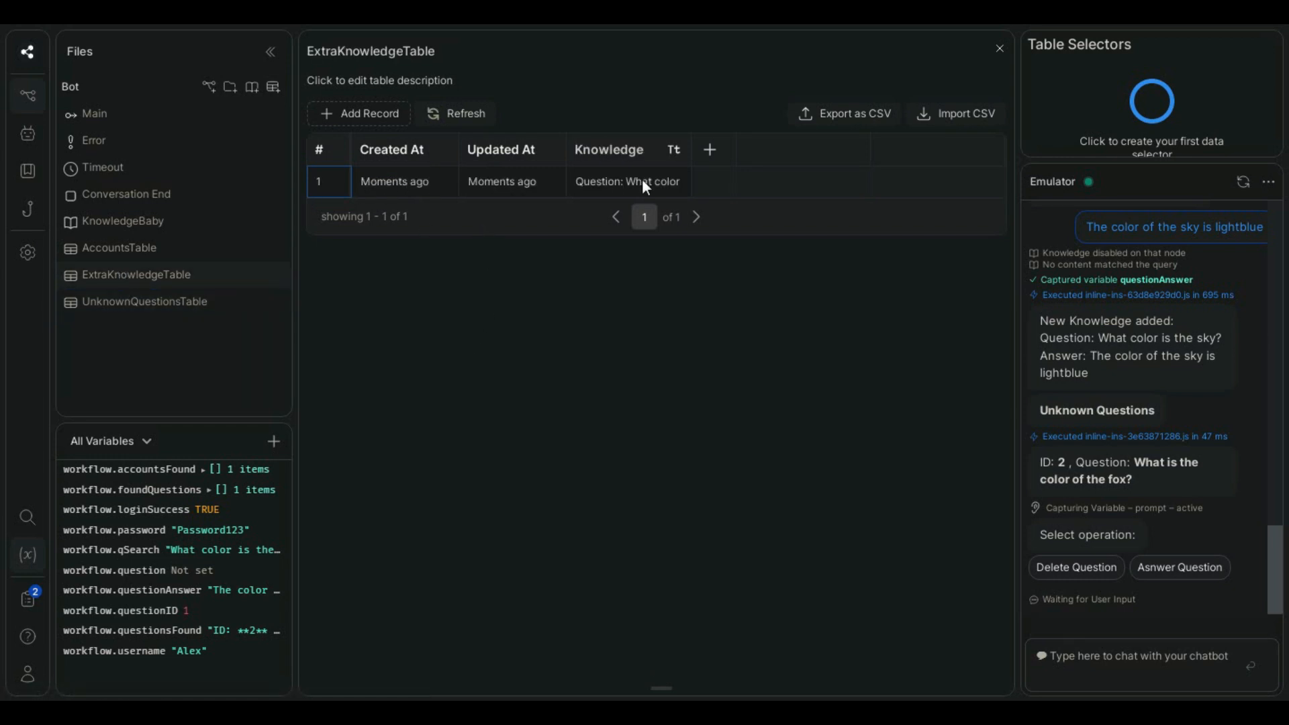
left_click(617, 186)
double_click(630, 176)
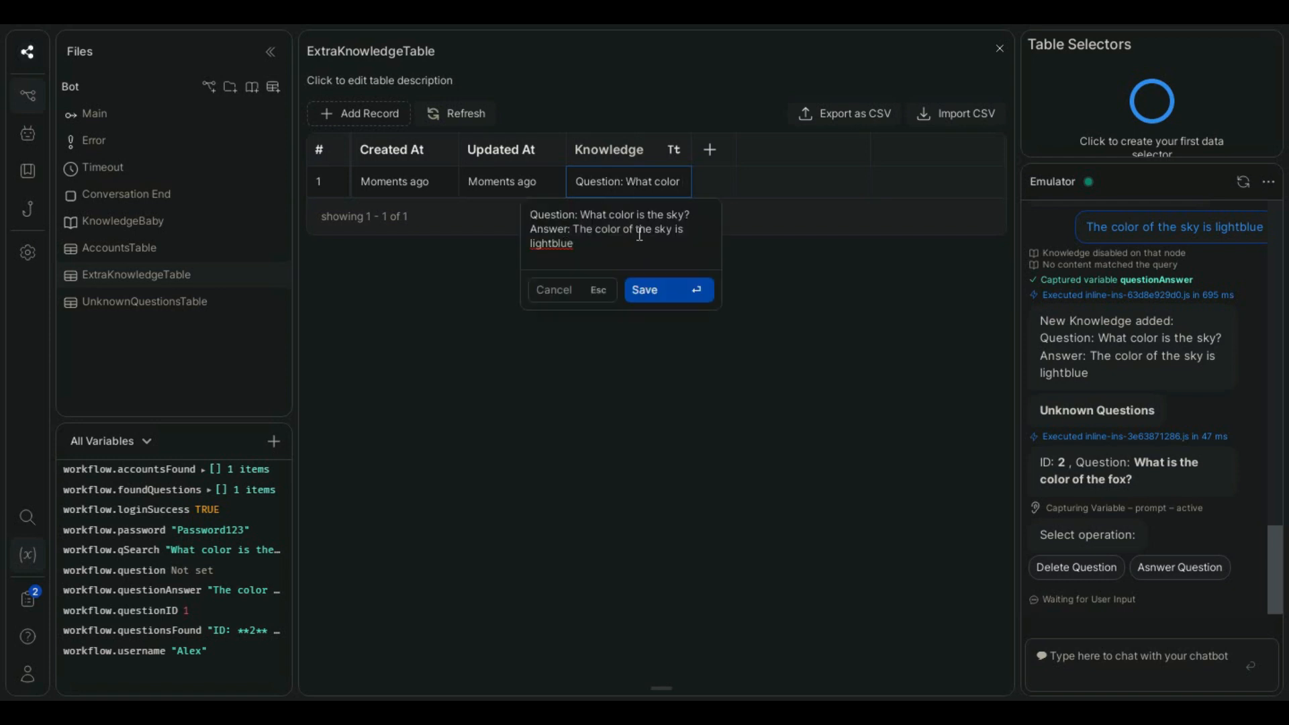
left_click_drag(609, 253, 530, 213)
left_click(592, 243)
left_click(477, 300)
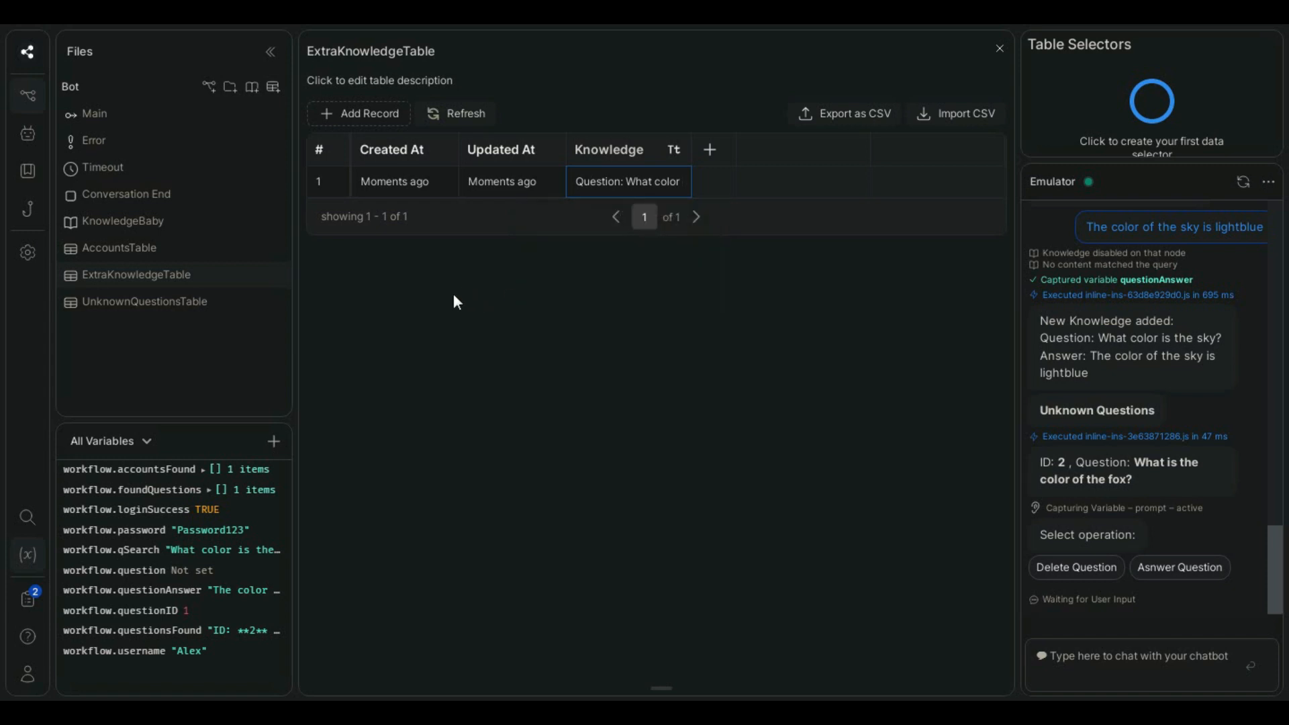
- Add ExtraKnowledgeTable as a table source in the KnowledgeBaby knowledge base
left_click(177, 224)
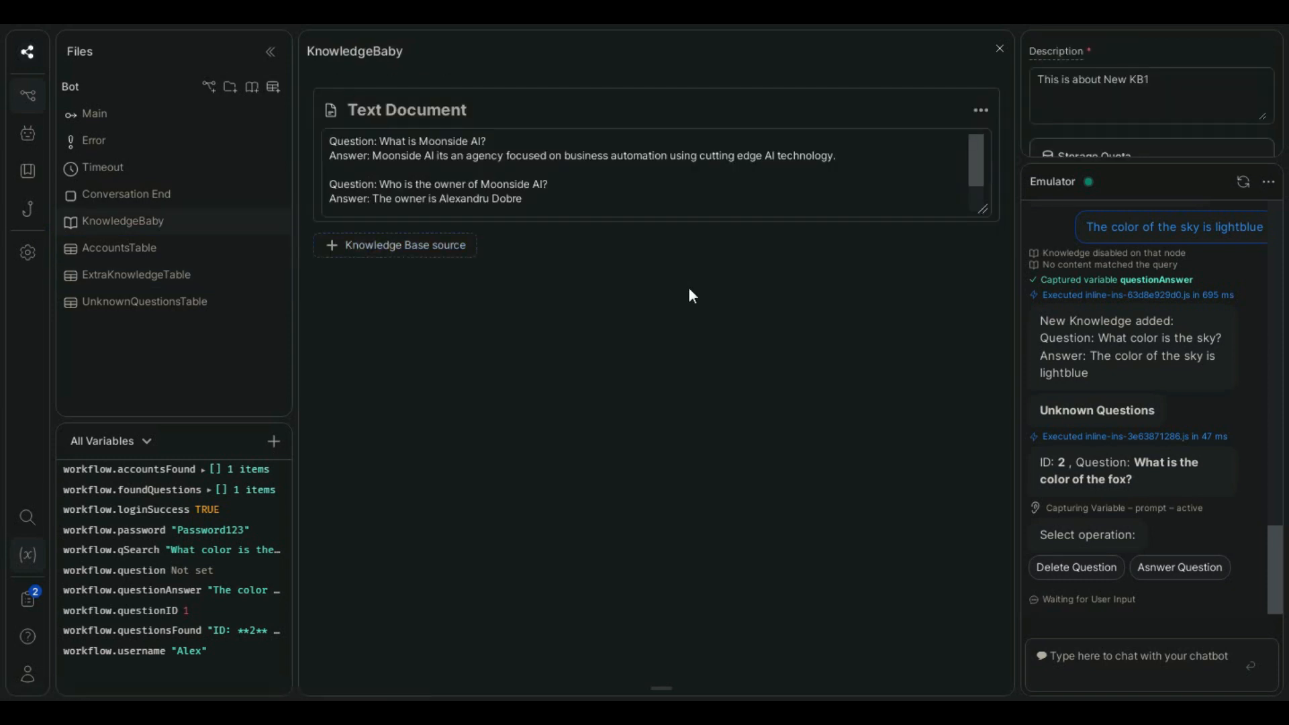
left_click(396, 247)
mouse_move(416, 395)
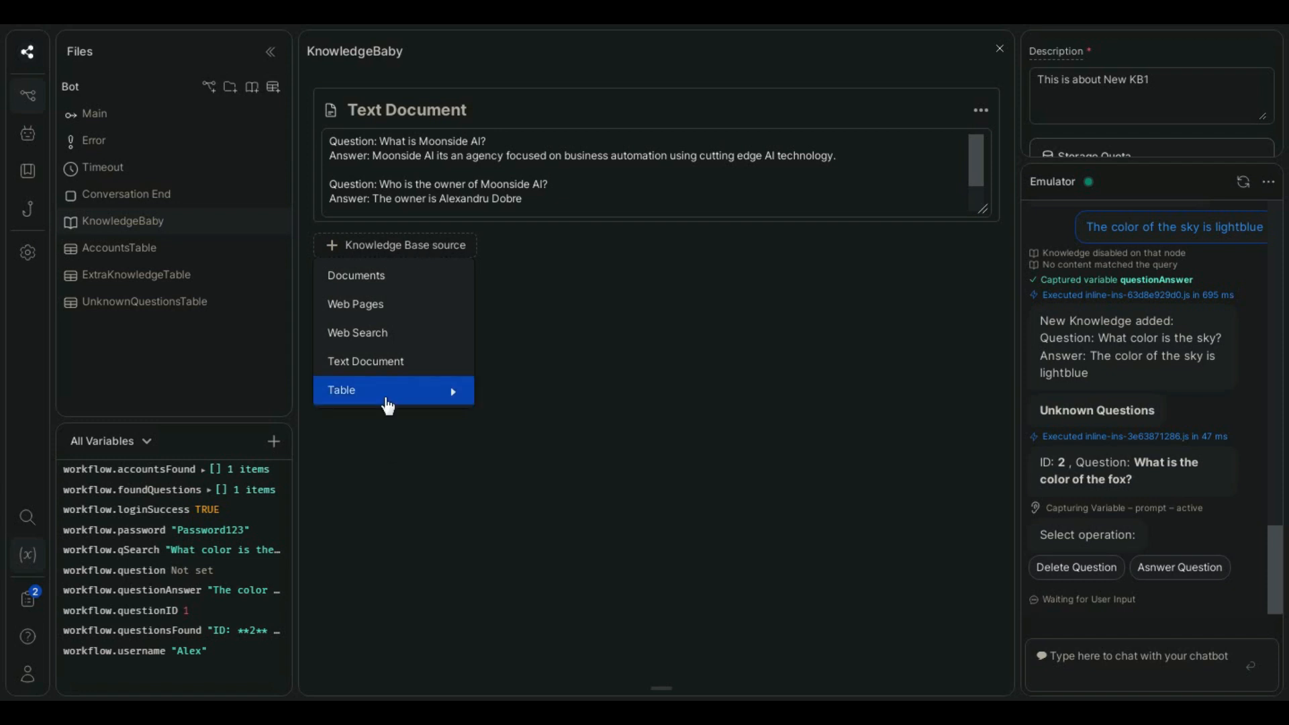
mouse_move(386, 399)
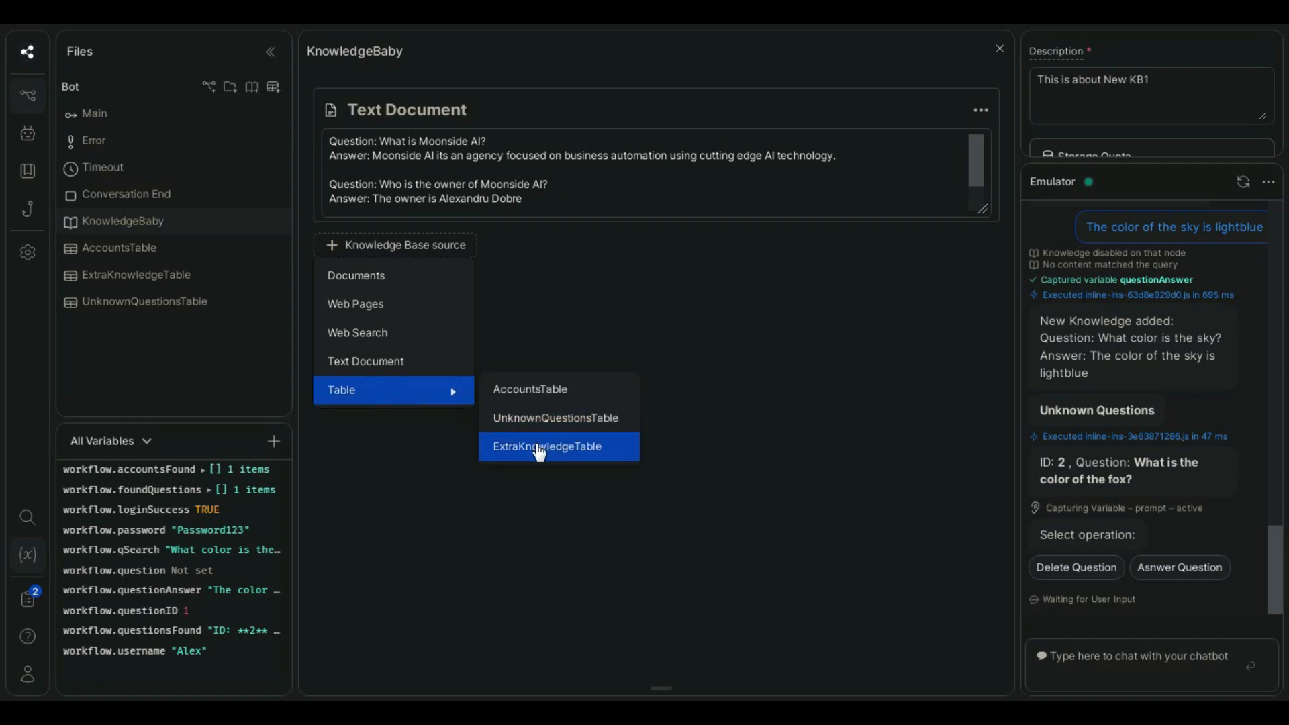
left_click(539, 451)
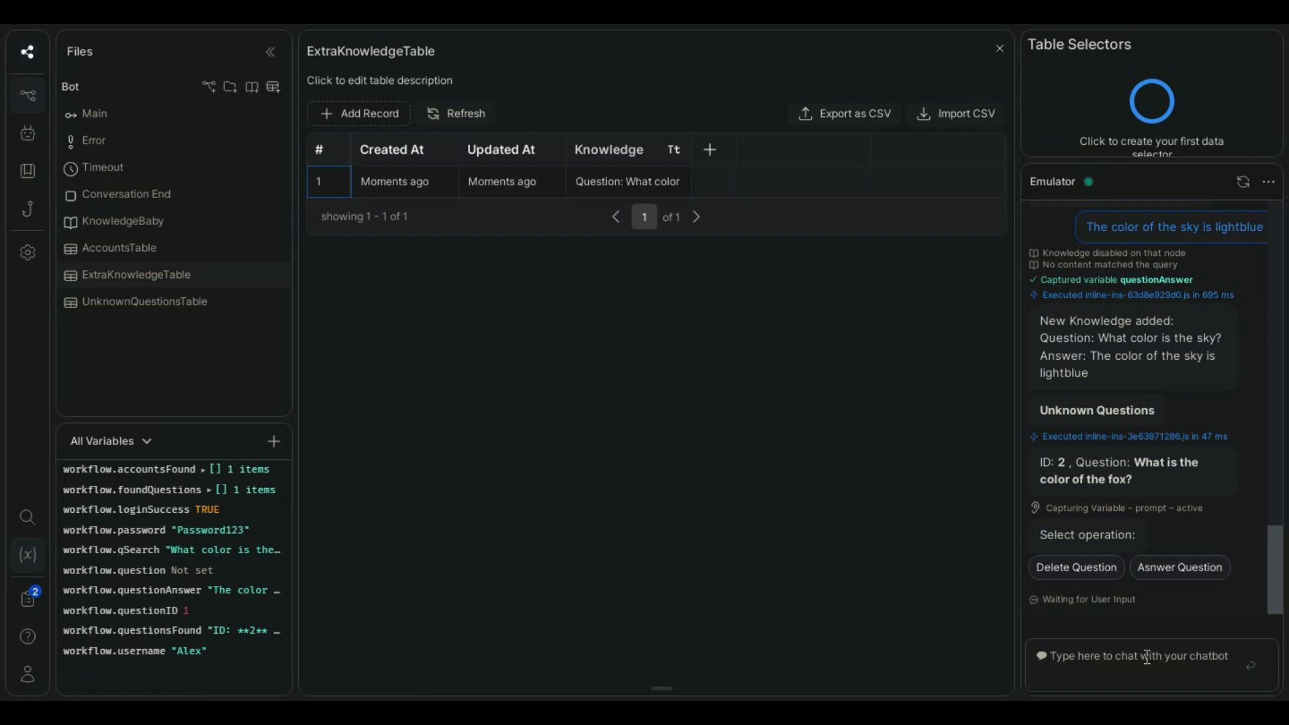
- Start a new emulator conversation with "hi" and choose "I have a question"
left_click(1243, 182)
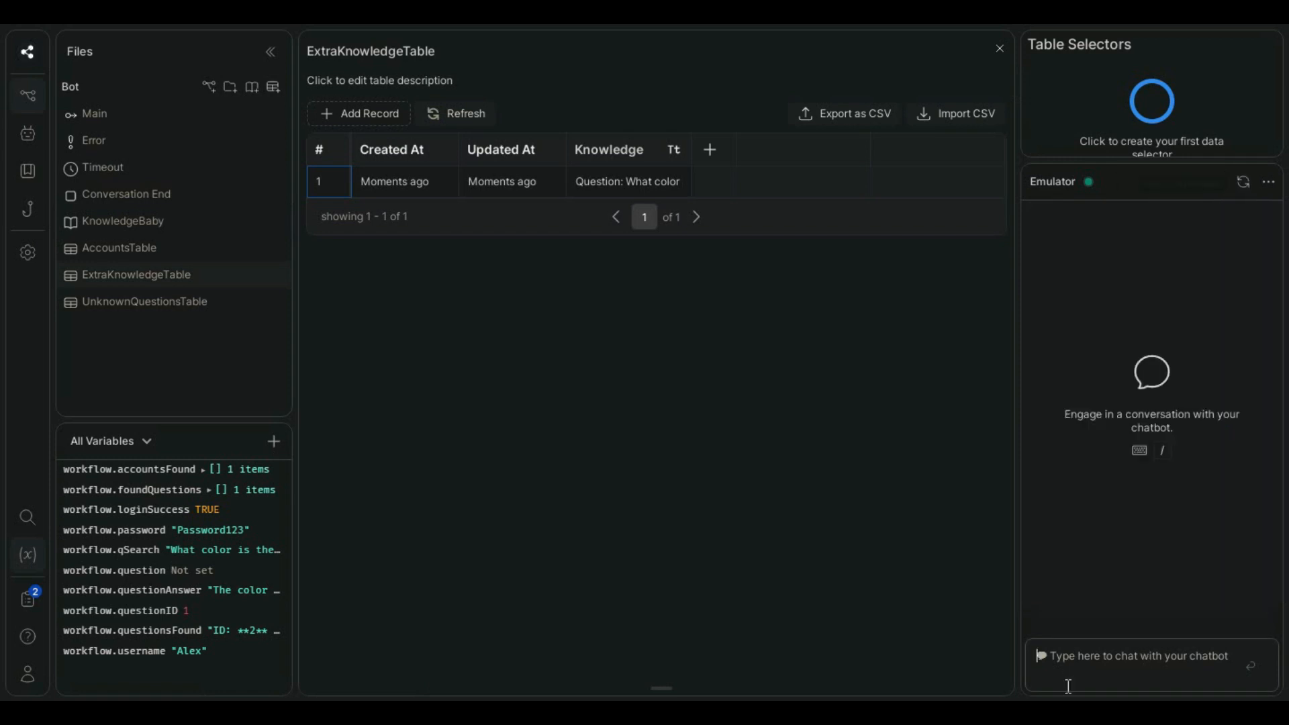
type("hi")
key("Return")
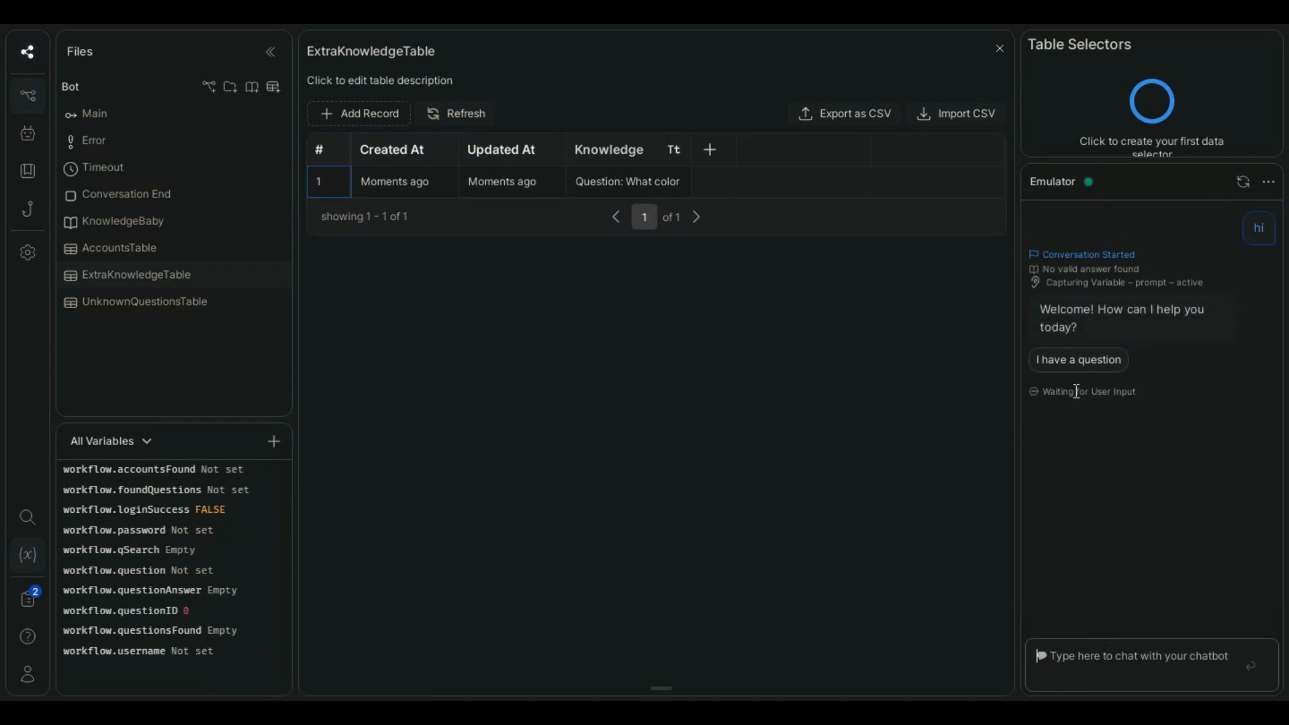
left_click(1073, 368)
- Ask the chatbot "What color is the sky?" to test the added knowledge
left_click(1097, 655)
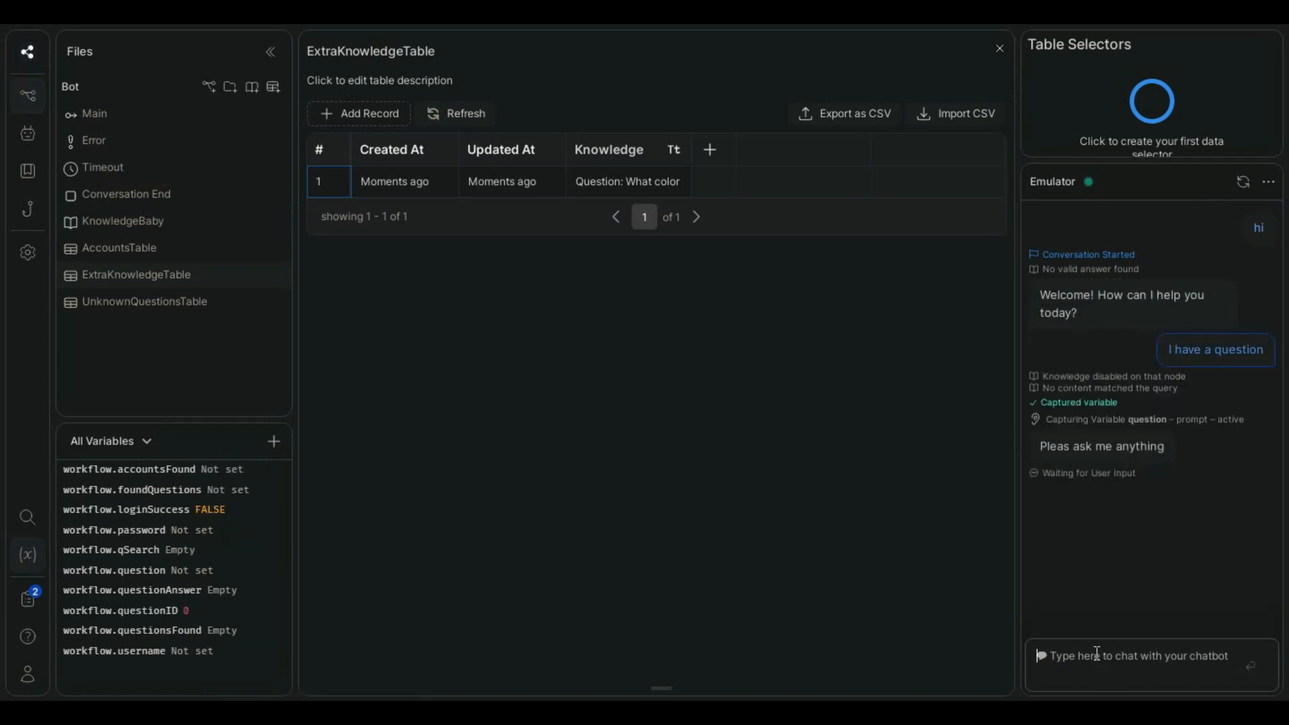
type("What color is the sky")
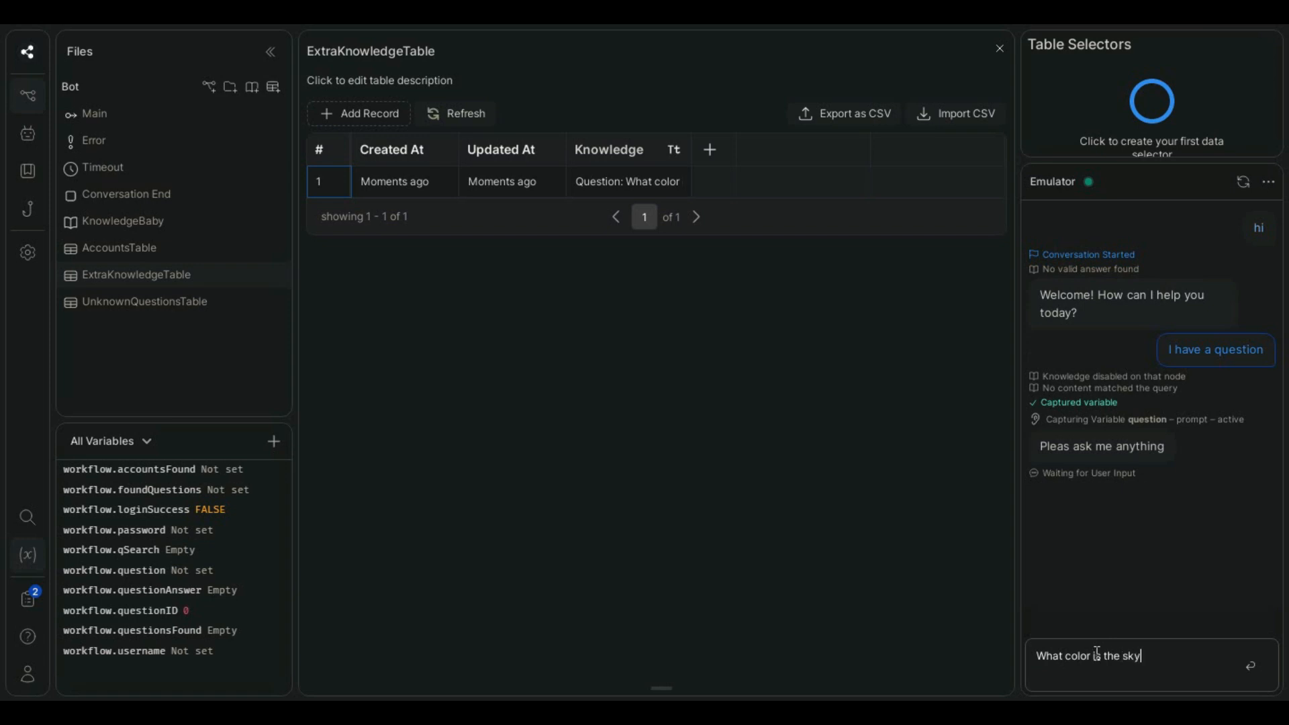
type("?")
key("Return")
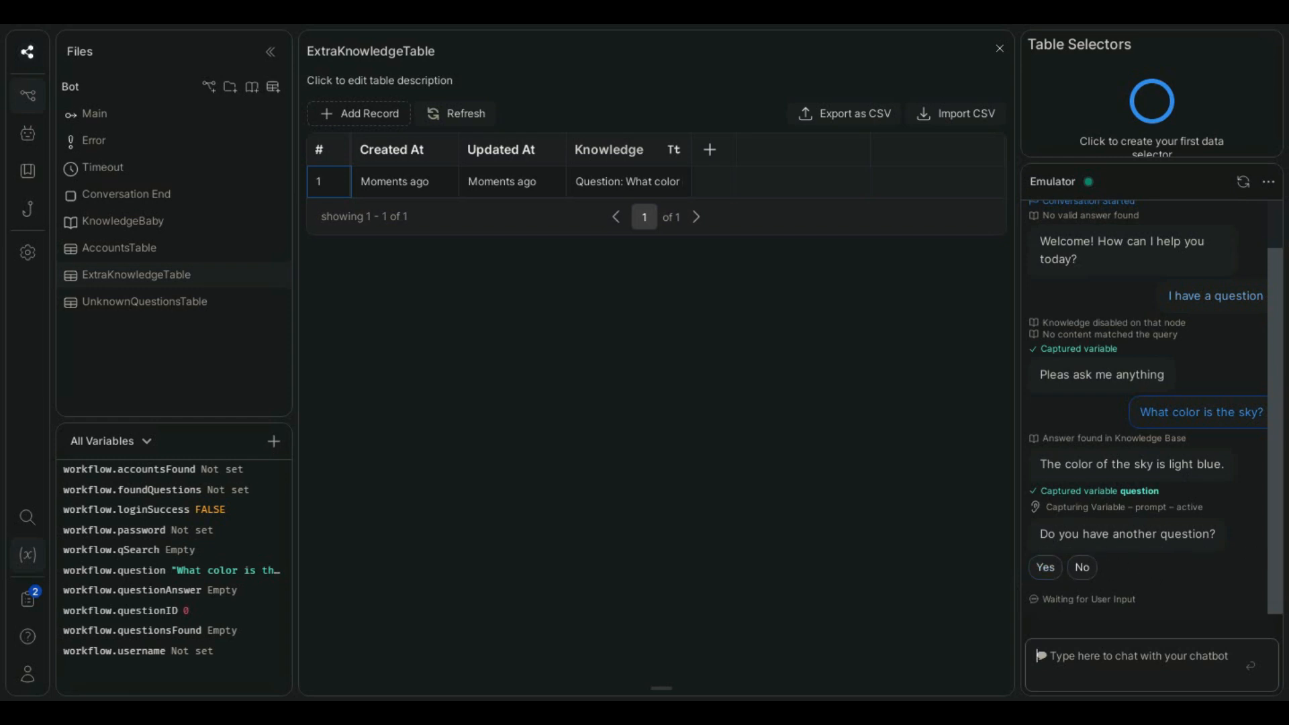
- Close the open tables and look over the finished Main workflow, from the Welcome node to Delete_Question and Answer_Question
left_click(999, 49)
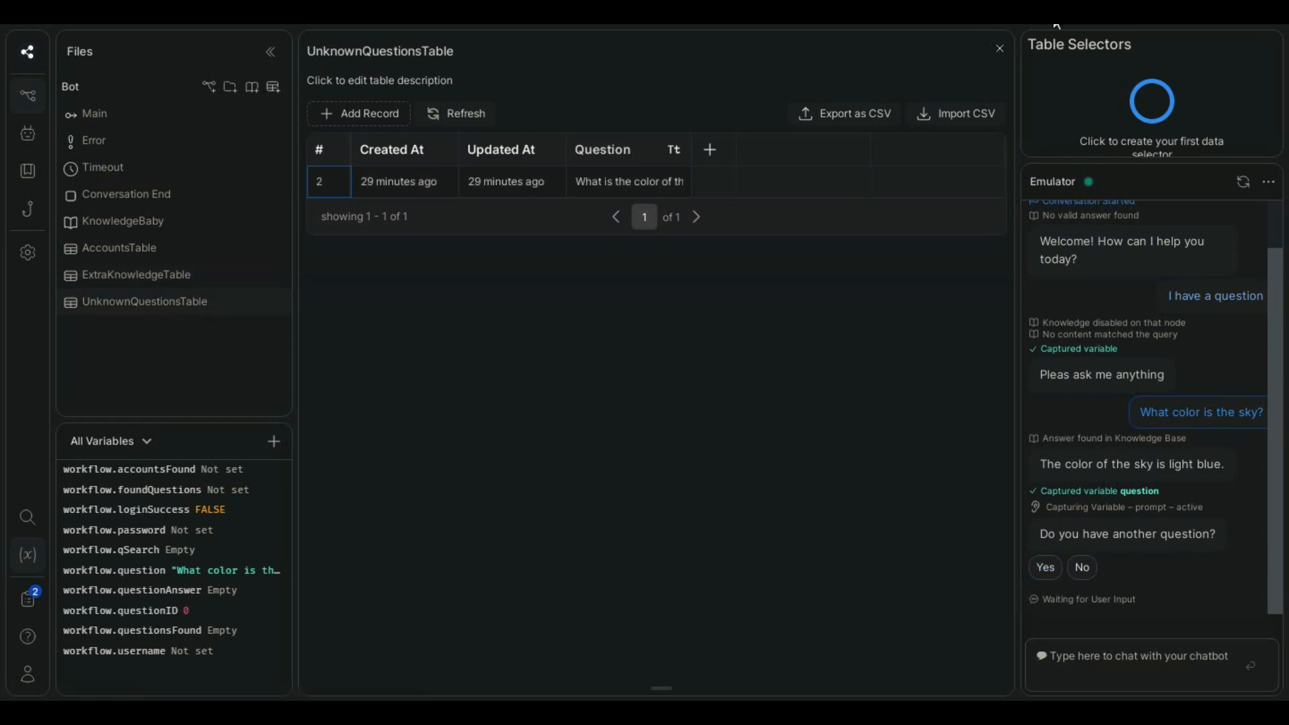
left_click(1000, 50)
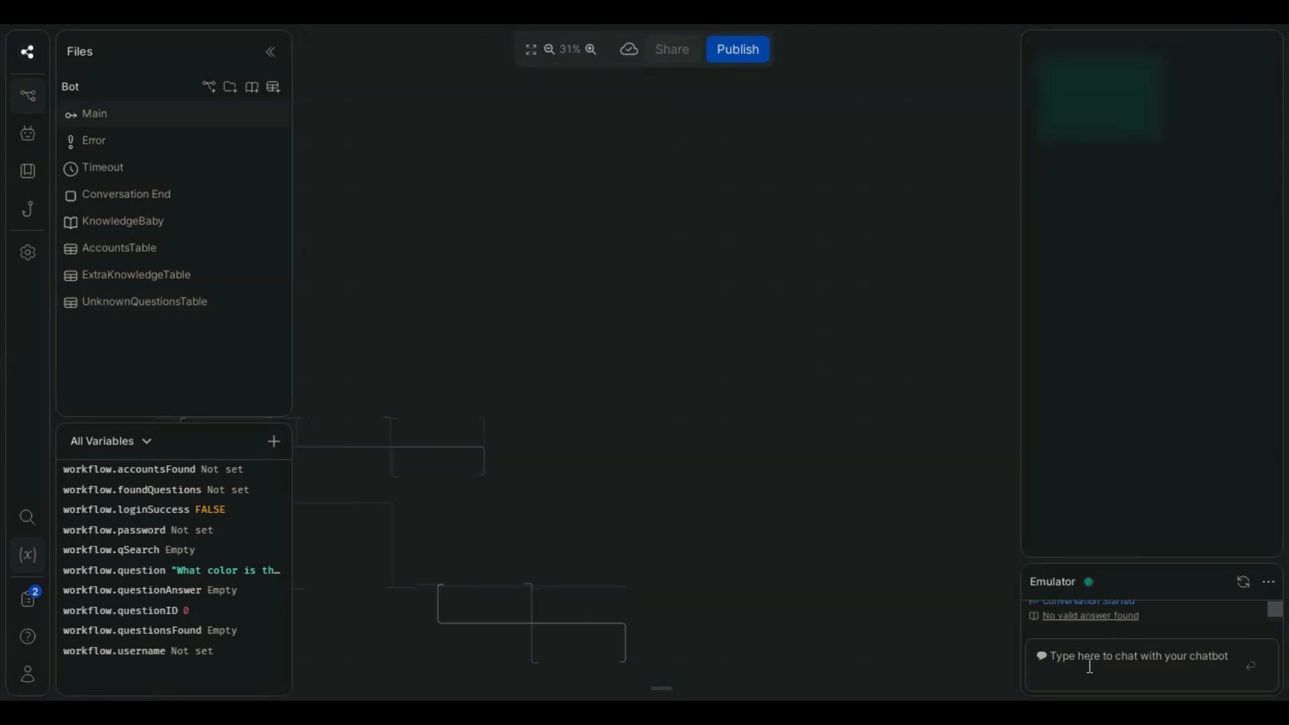
left_click_drag(841, 446, 893, 423)
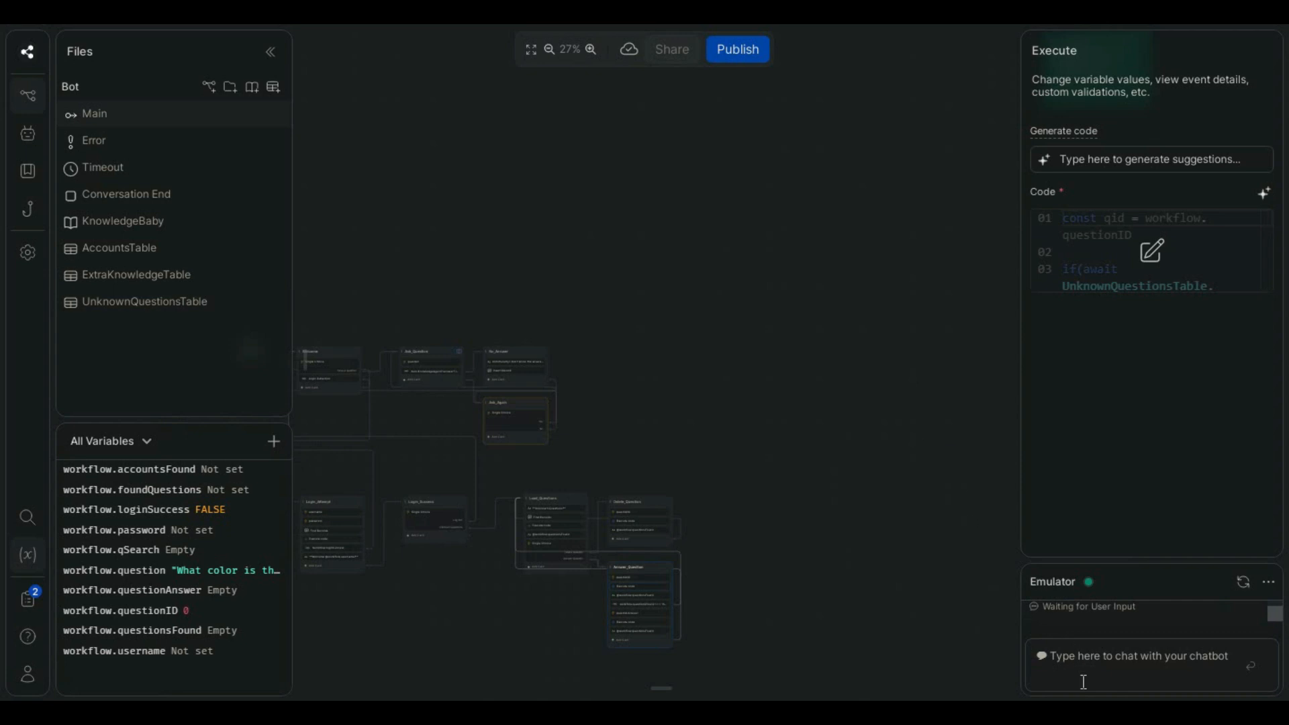
left_click_drag(789, 486, 991, 417)
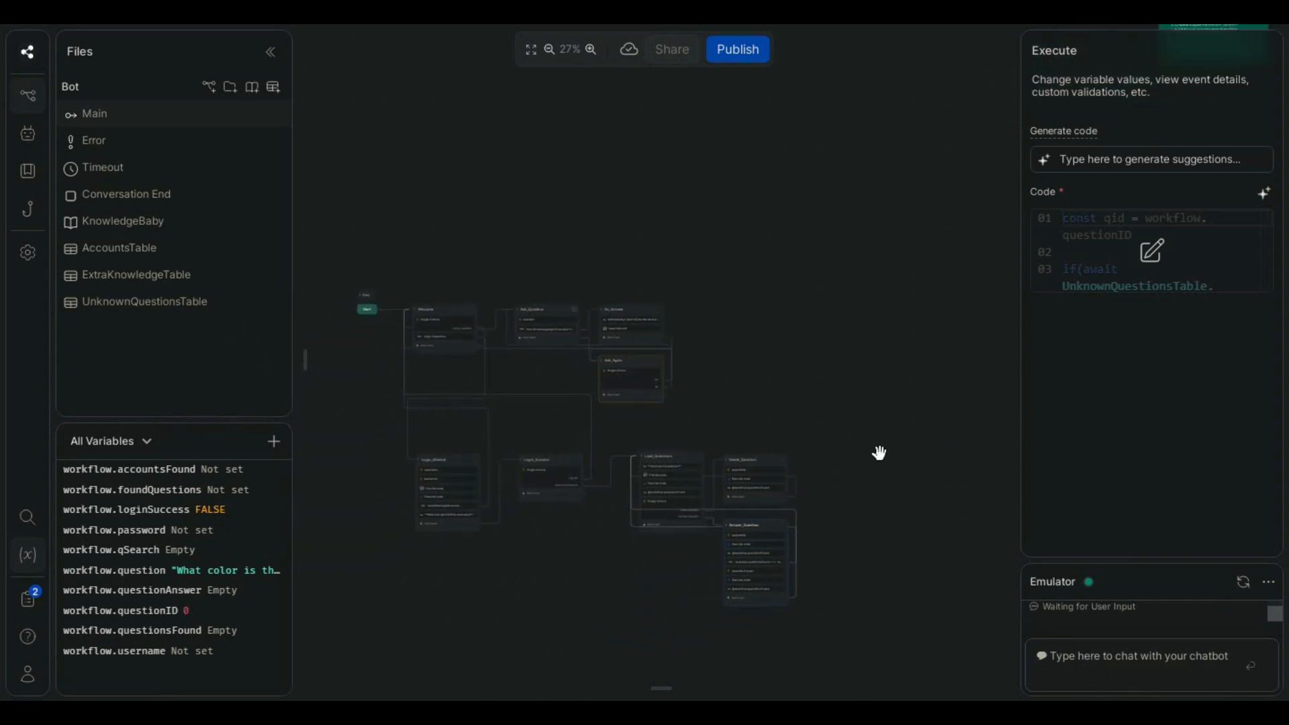
left_click(1122, 663)
left_click_drag(788, 424, 849, 359)
scroll(798, 455, "up", 3)
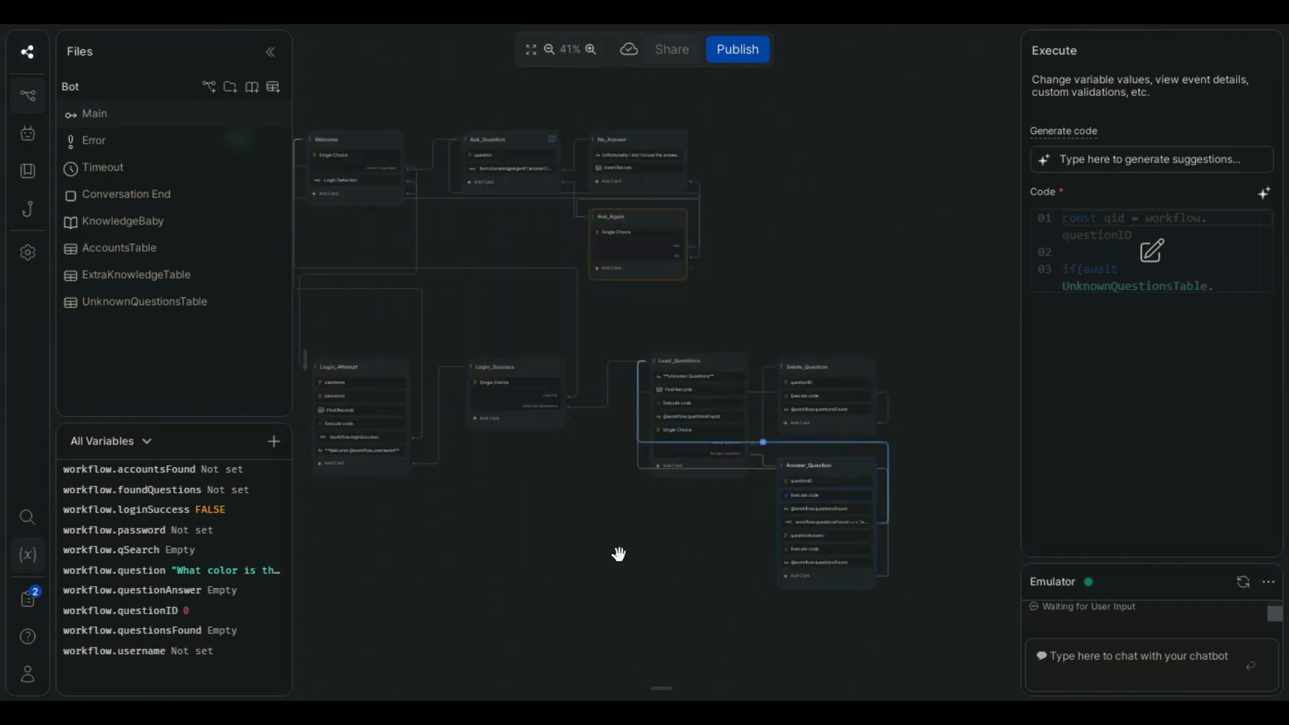
left_click_drag(560, 554, 605, 544)
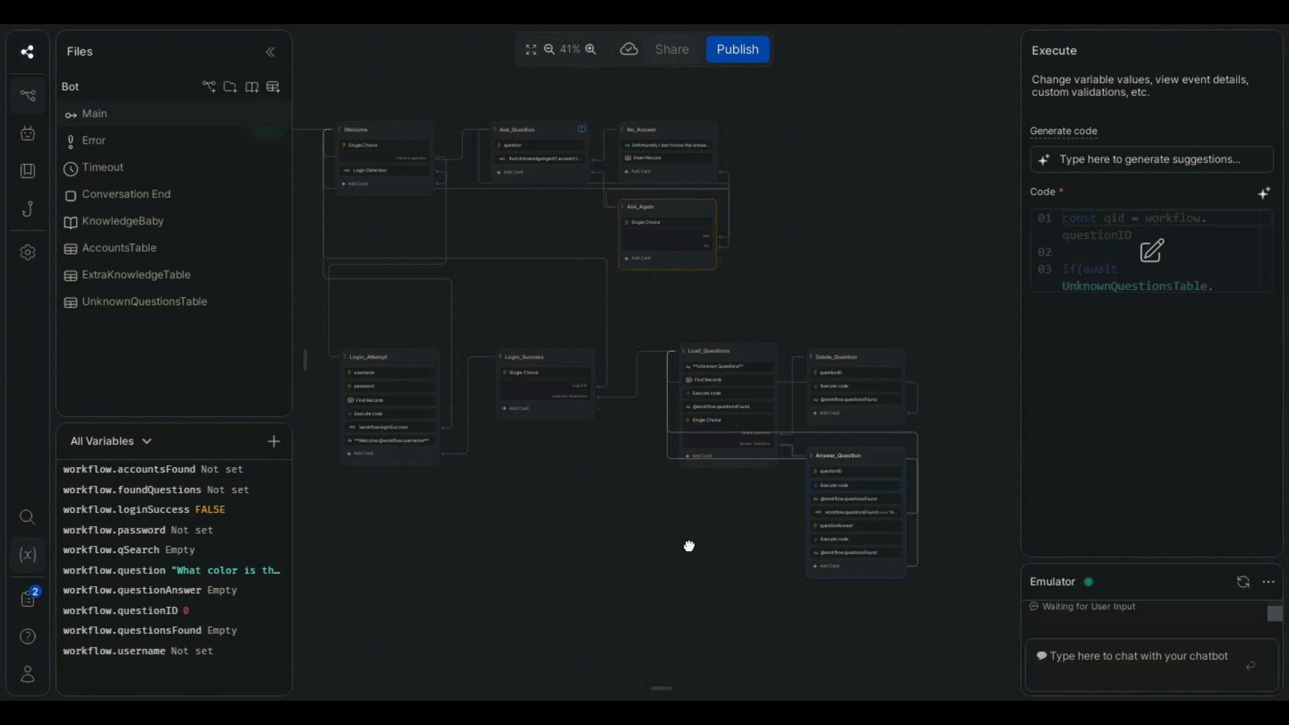
left_click_drag(689, 545, 671, 538)
scroll(708, 455, "up", 3)
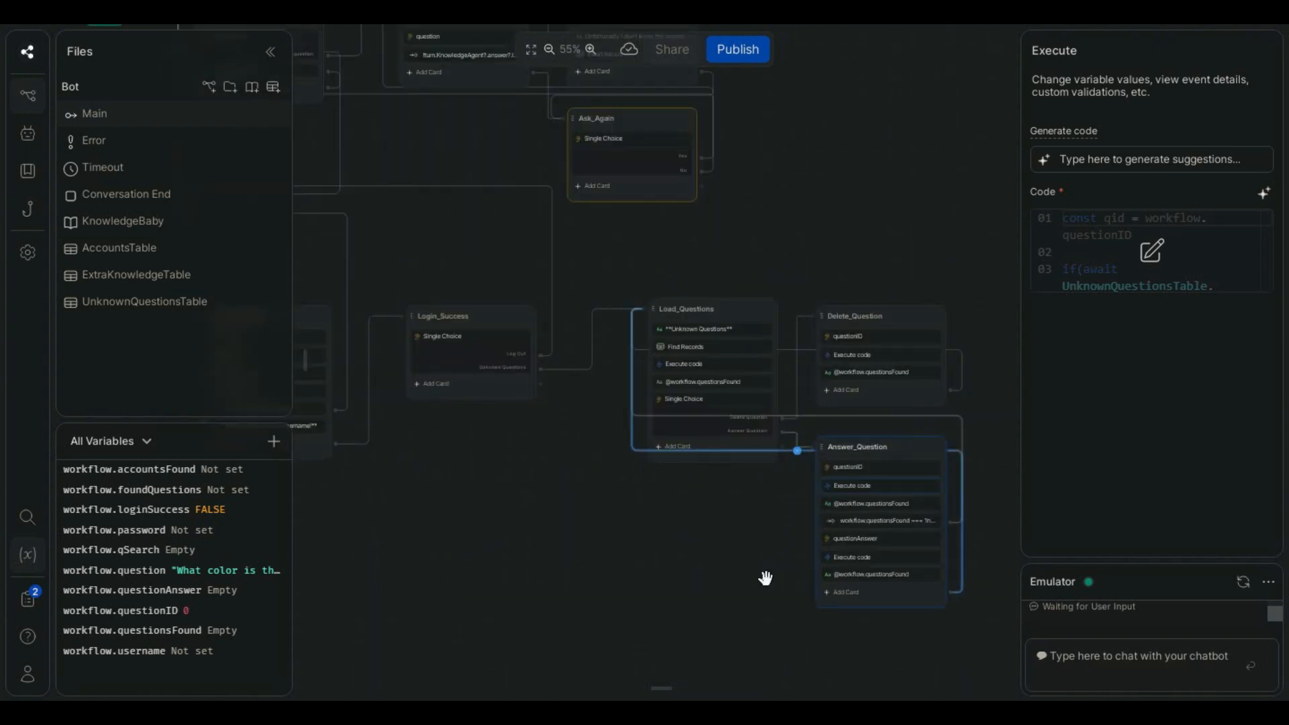
left_click(750, 575)
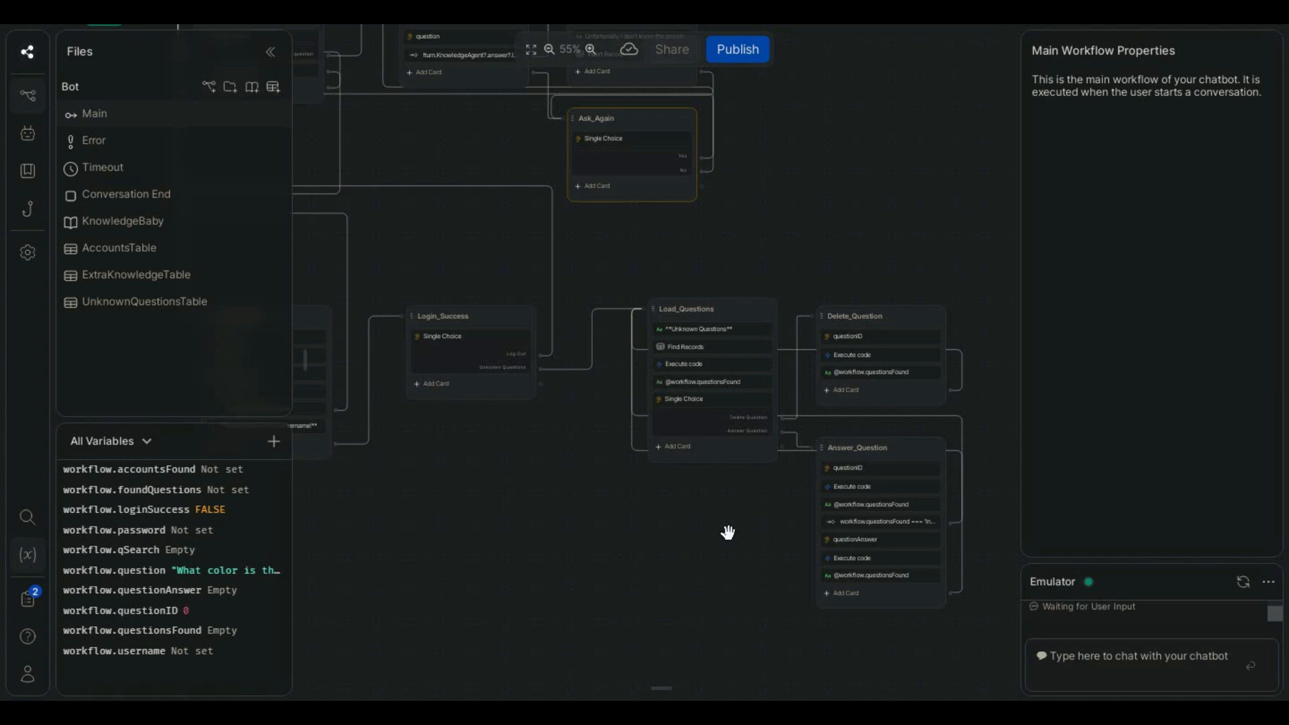
left_click_drag(723, 530, 697, 521)
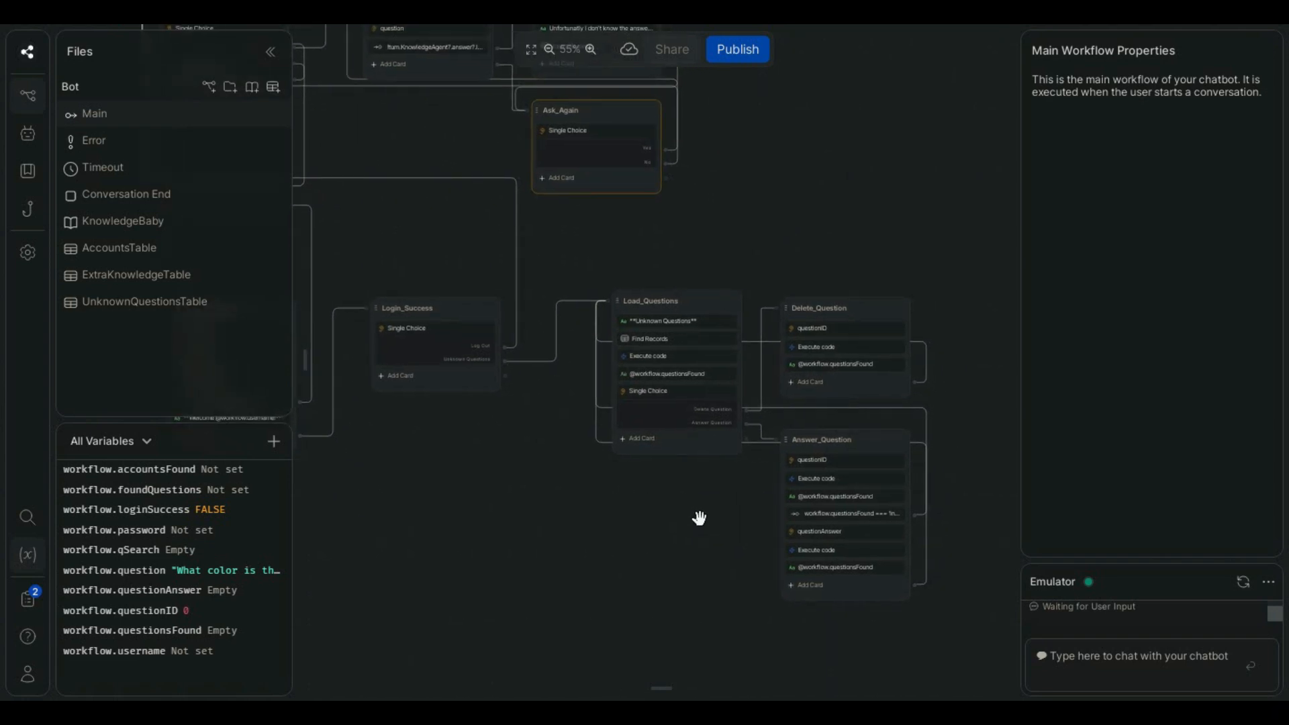